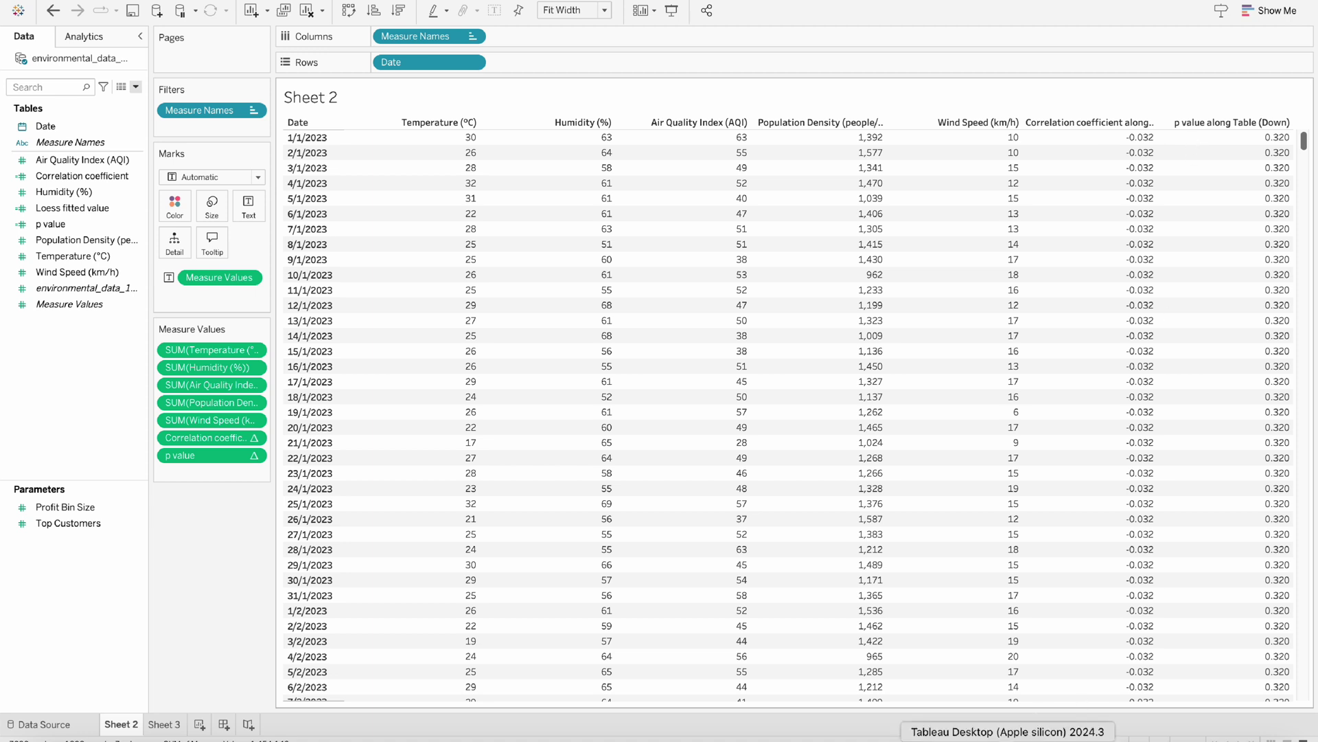
# Bring the new blank Tableau workbook to the front and close the Terminal window
pyautogui.click(1168, 738)
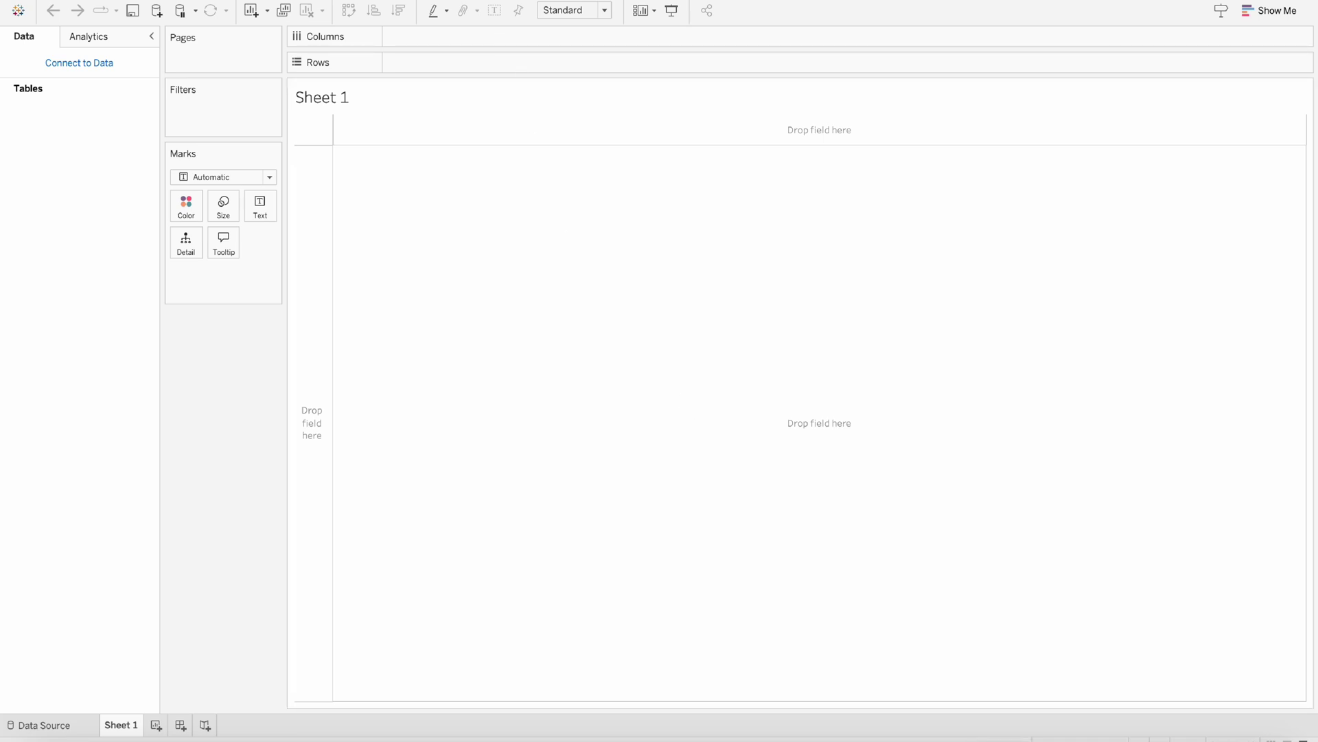
pyautogui.click(457, 3)
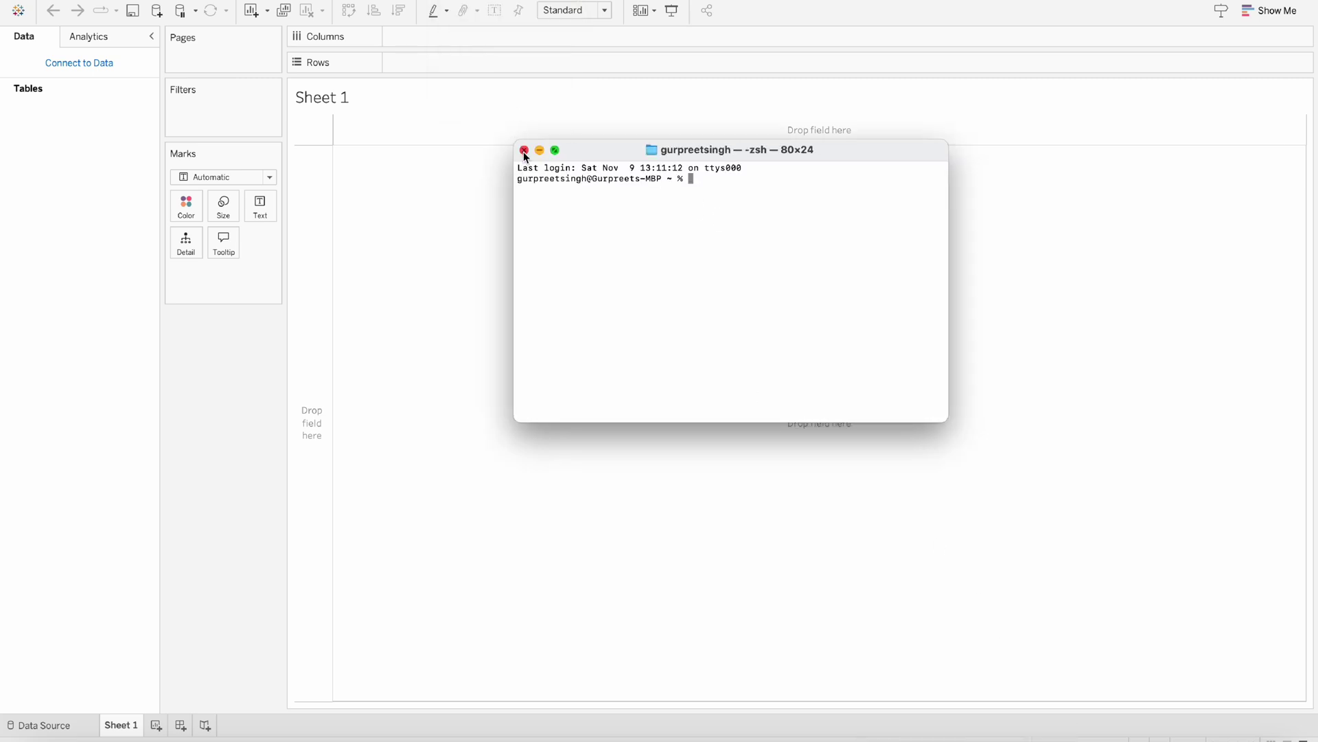
pyautogui.click(524, 151)
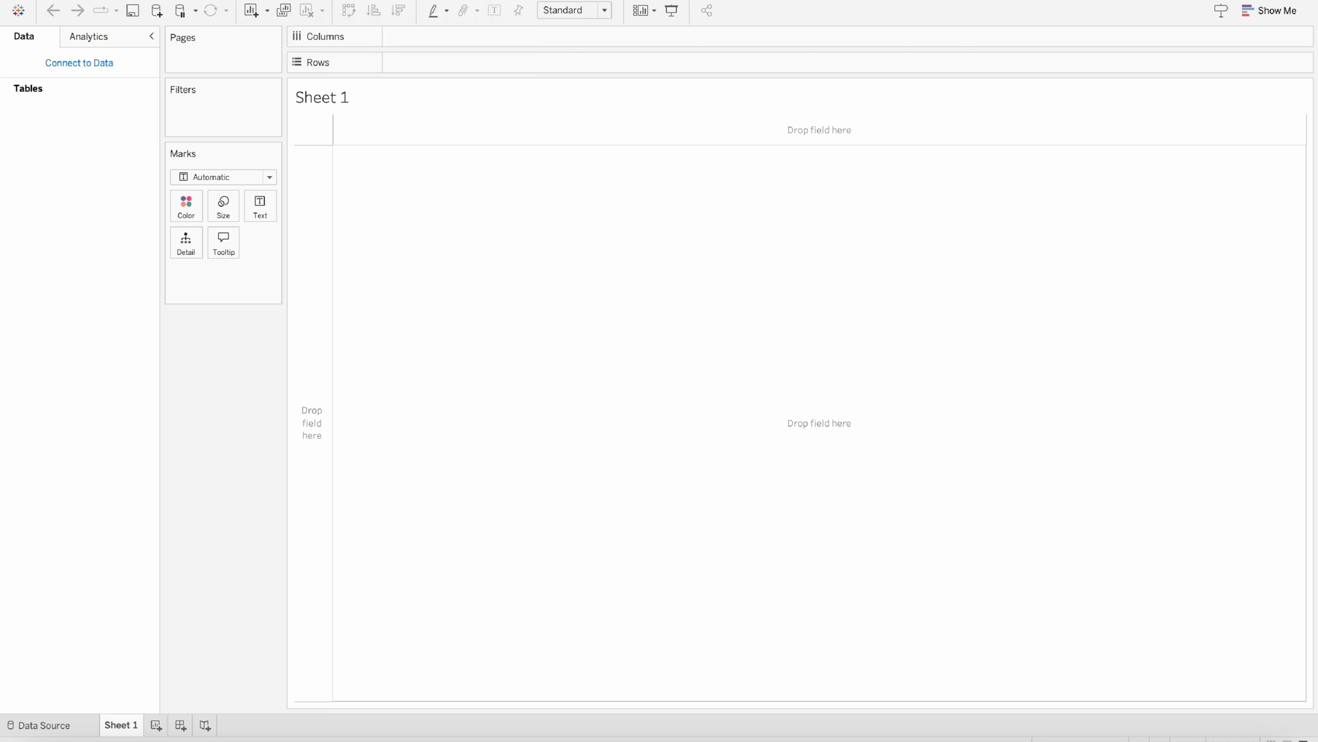
# Open the Manage Analytics Extension Connection settings from the Help menu
pyautogui.press('super+shift+slash')
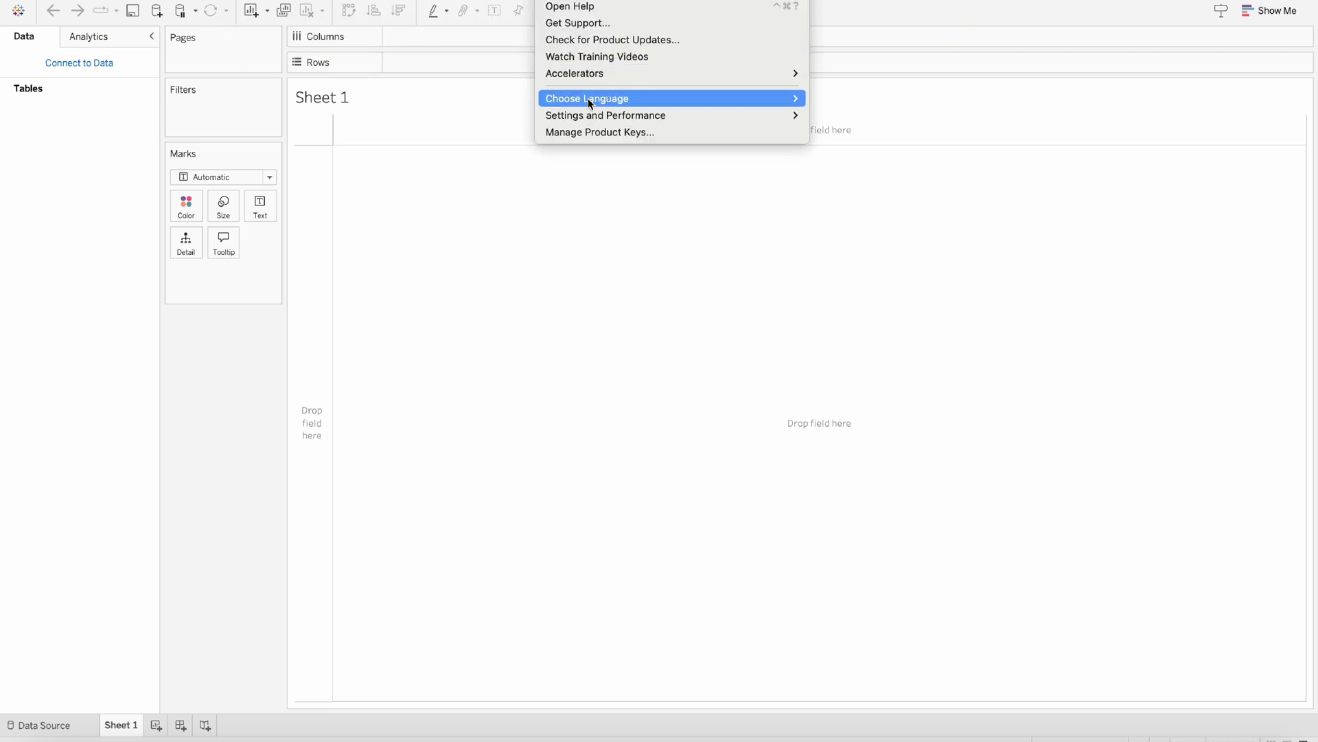
pyautogui.moveTo(595, 118)
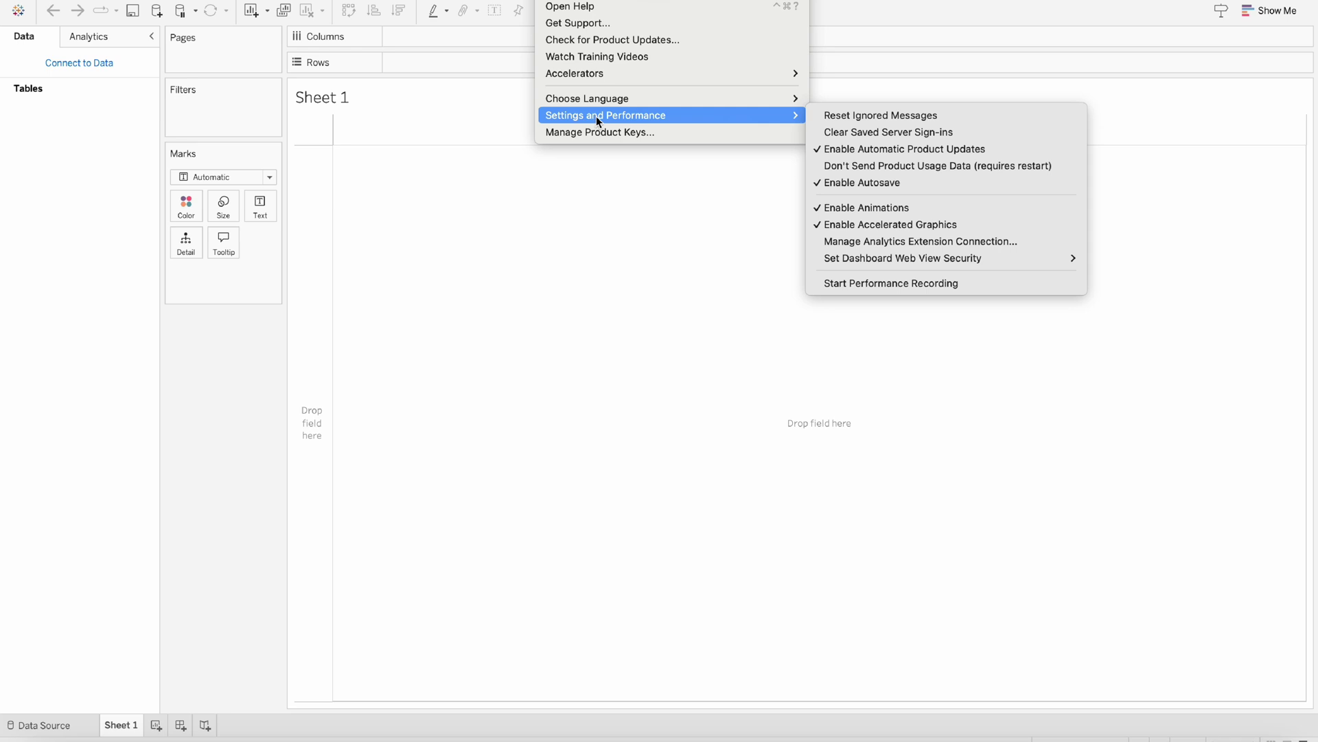
pyautogui.click(898, 246)
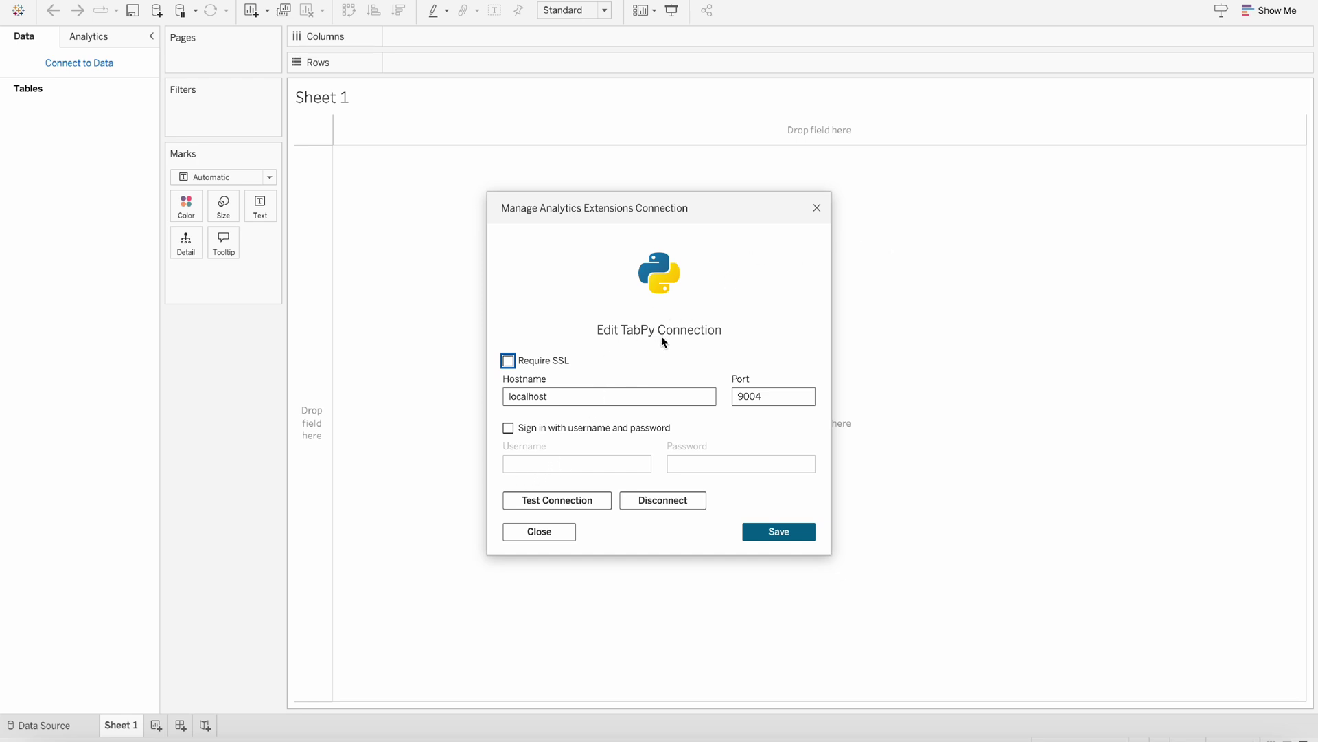
pyautogui.click(570, 424)
pyautogui.click(570, 425)
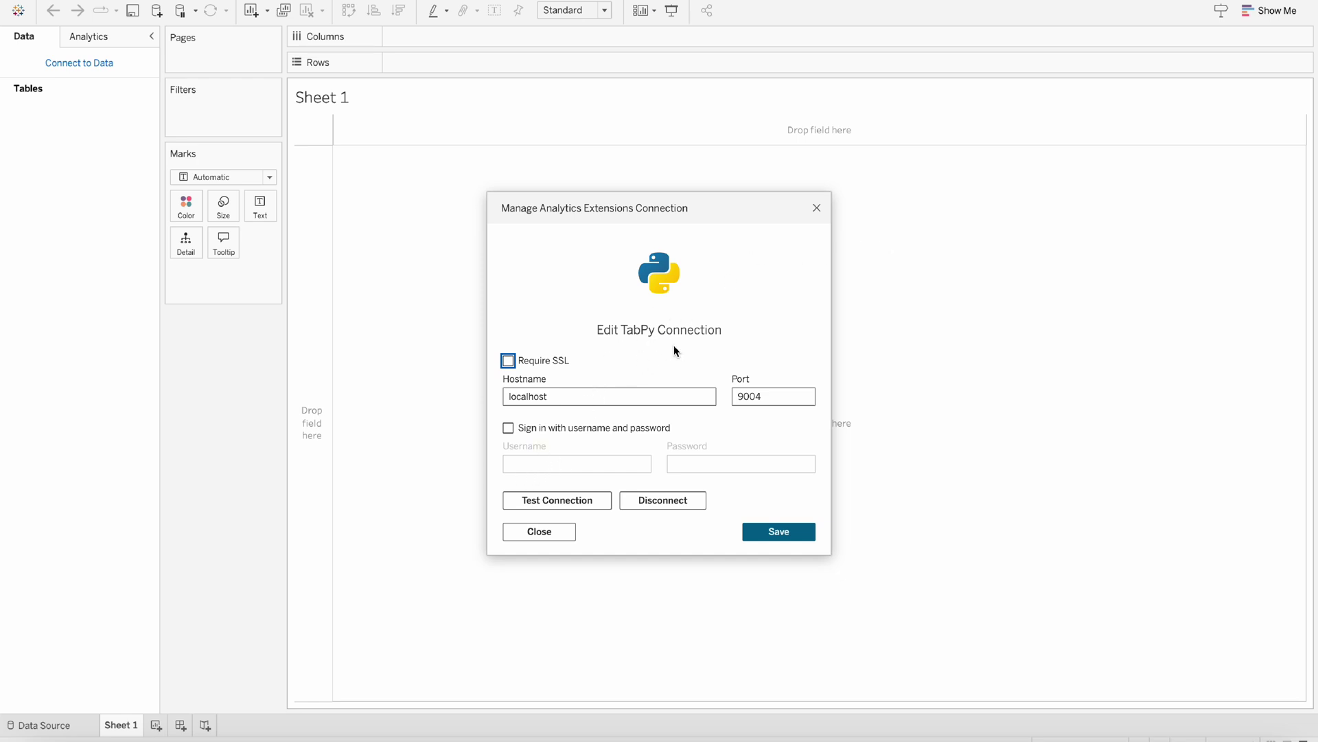
# Disconnect the localhost:9004 TabPy connection, confirm, and close the settings
pyautogui.click(649, 503)
pyautogui.click(767, 431)
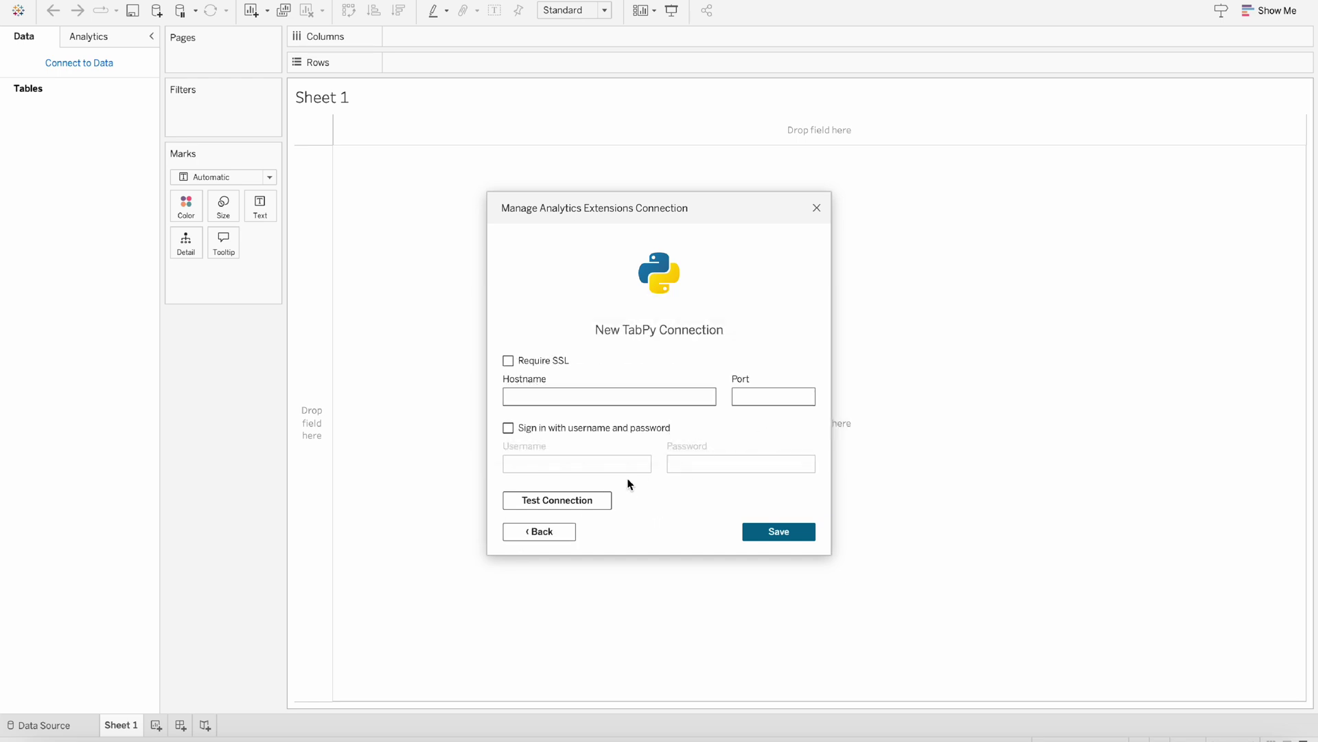
pyautogui.click(534, 533)
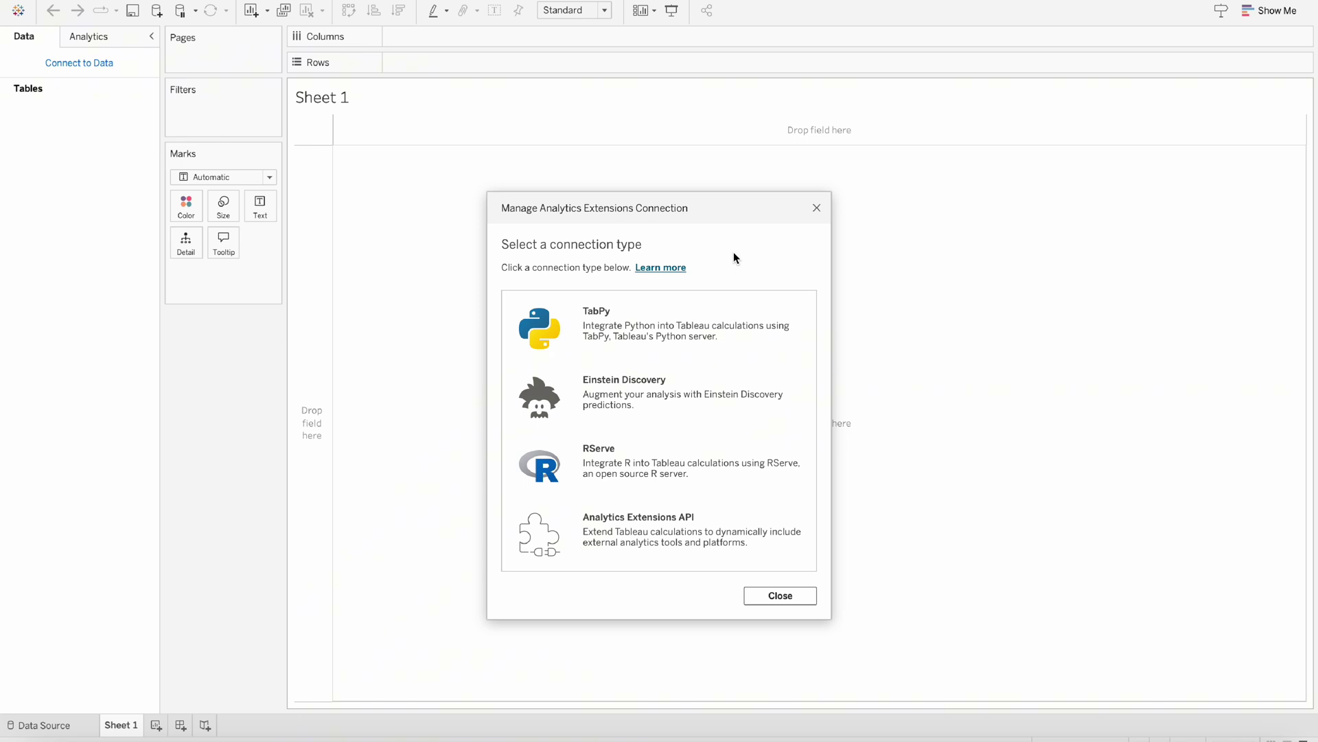
pyautogui.click(817, 208)
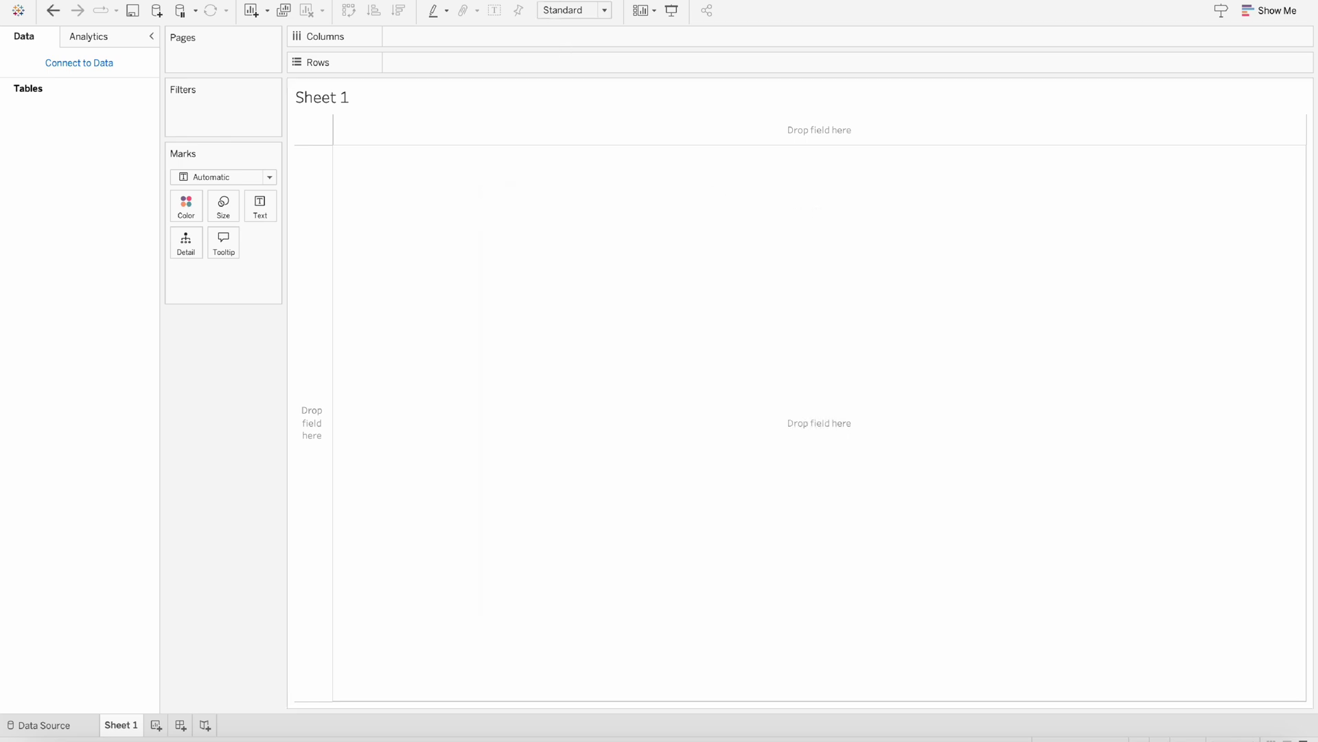
pyautogui.click(550, 0)
# Reopen the analytics extension connection settings and choose TabPy as the connection type
pyautogui.moveTo(589, 115)
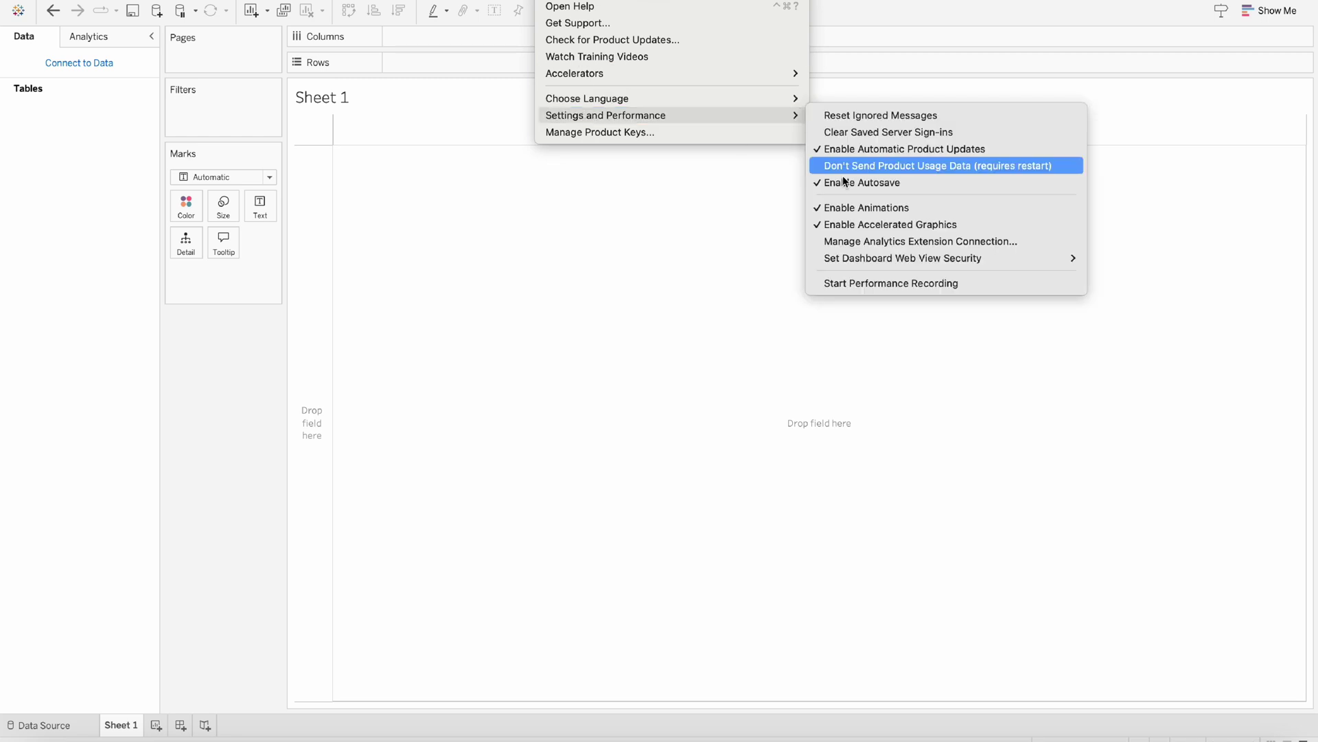
pyautogui.click(857, 241)
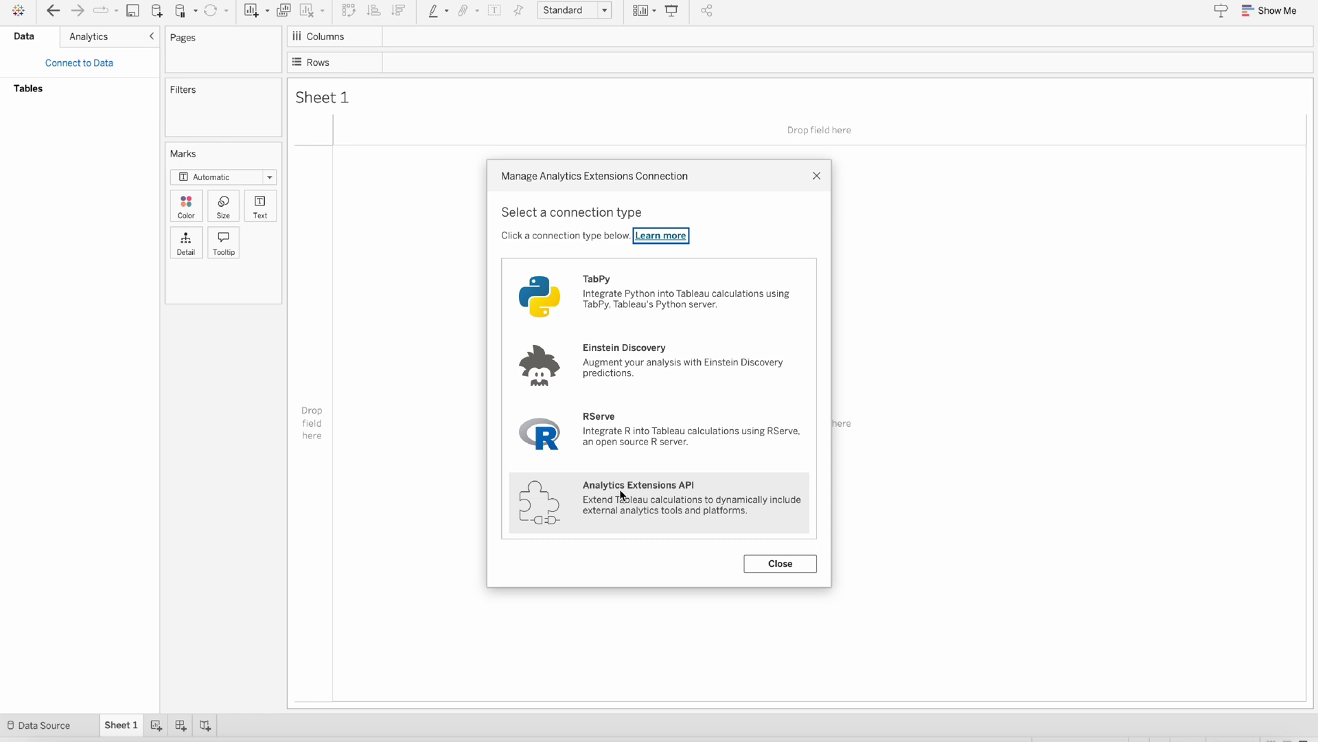
pyautogui.click(682, 283)
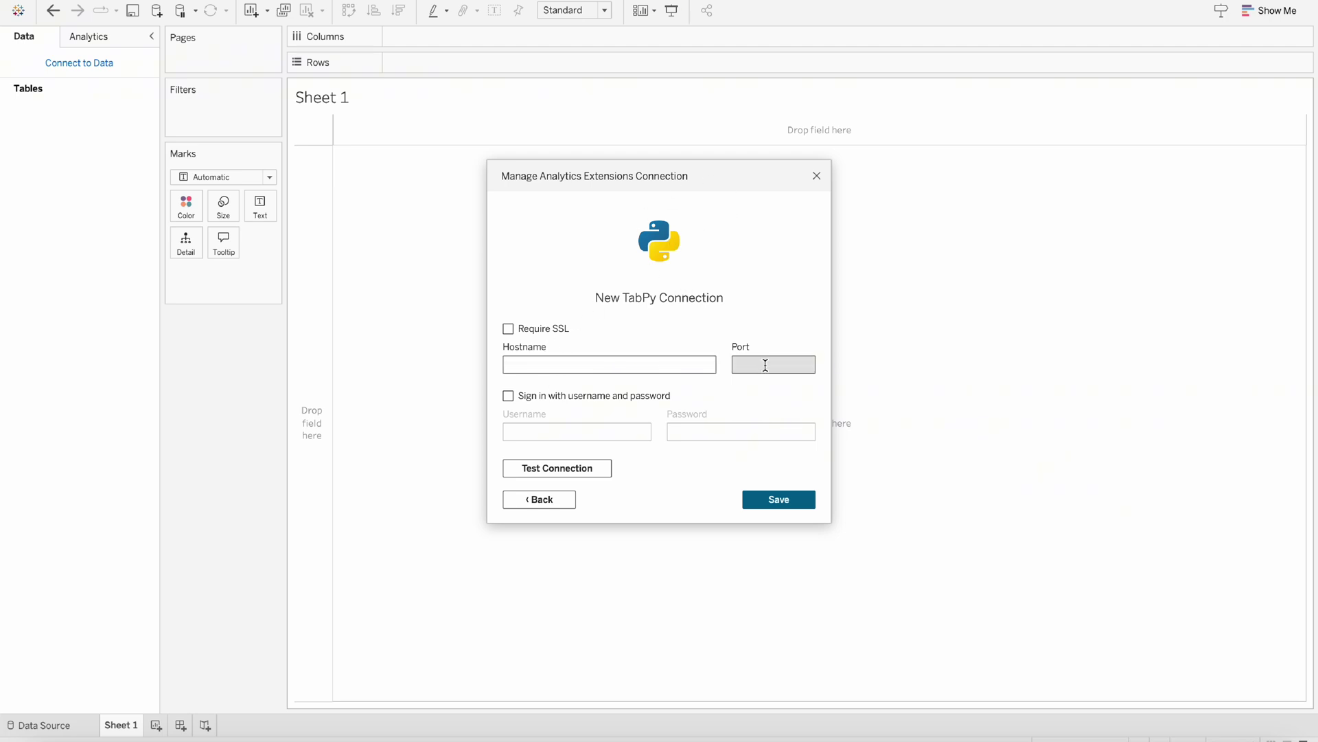
# Enter hostname localhost and port 9004, test the connection, and dismiss the failure alert
pyautogui.click(549, 395)
pyautogui.click(596, 401)
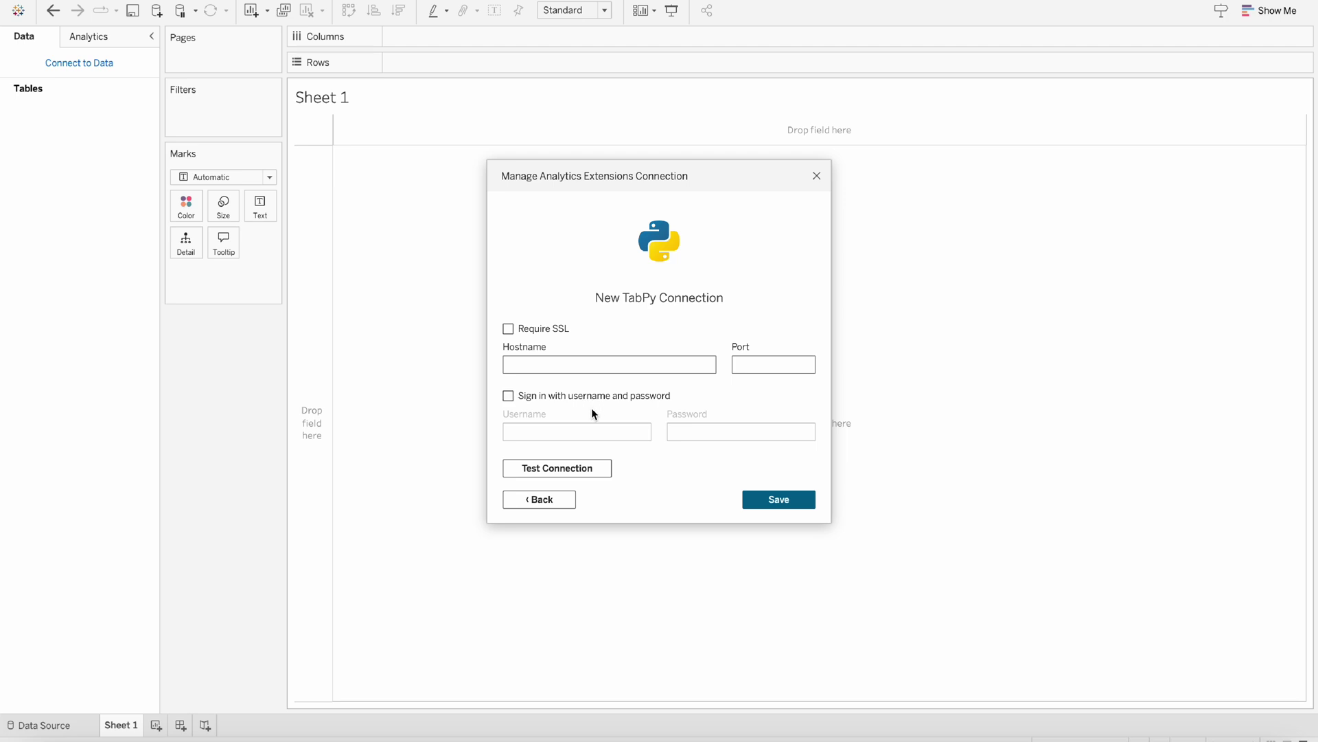
pyautogui.click(616, 368)
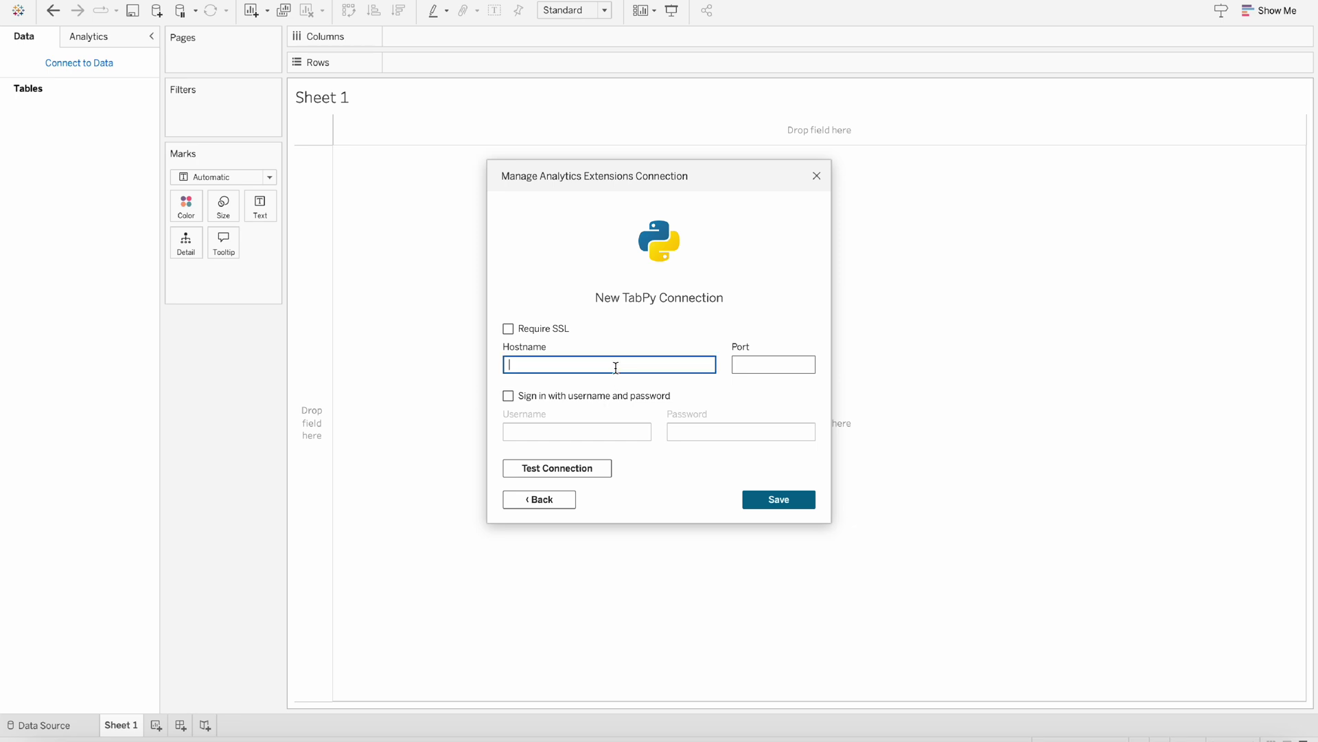
pyautogui.write('localhost')
pyautogui.click(748, 362)
pyautogui.write('9004')
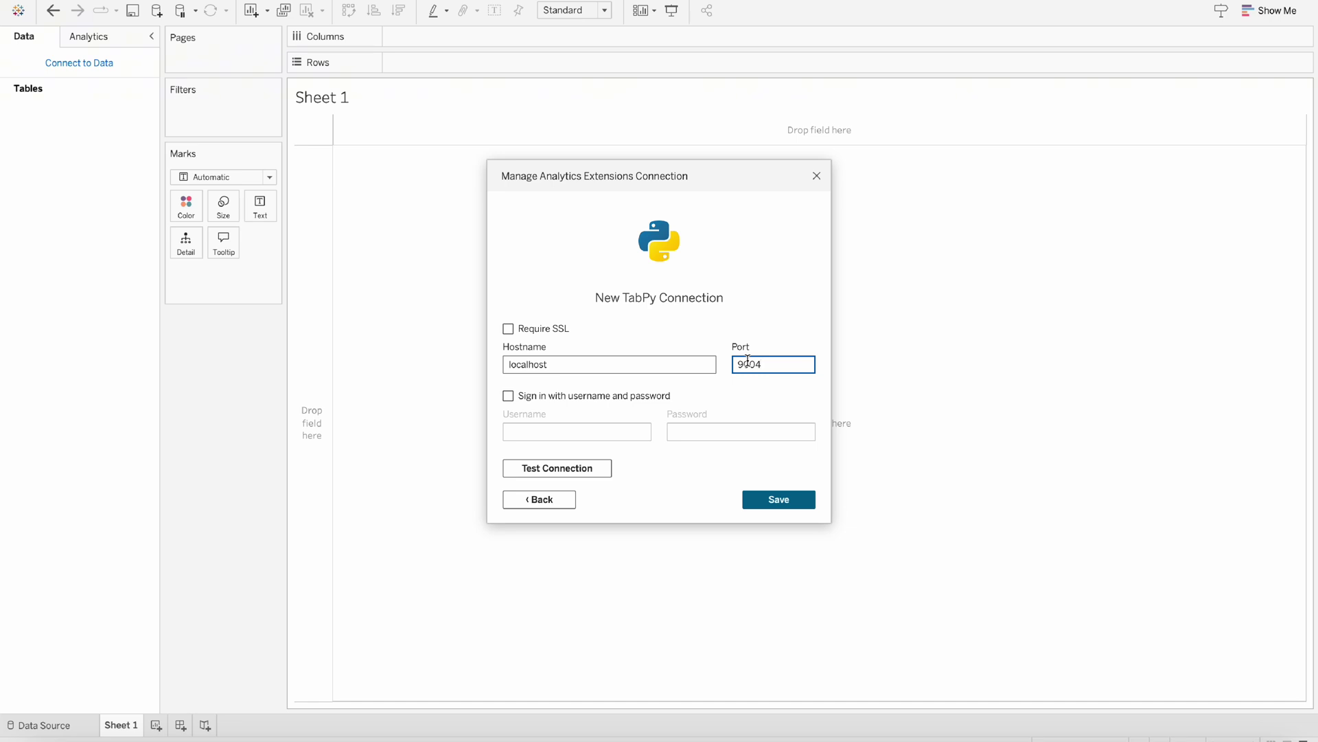
pyautogui.click(574, 469)
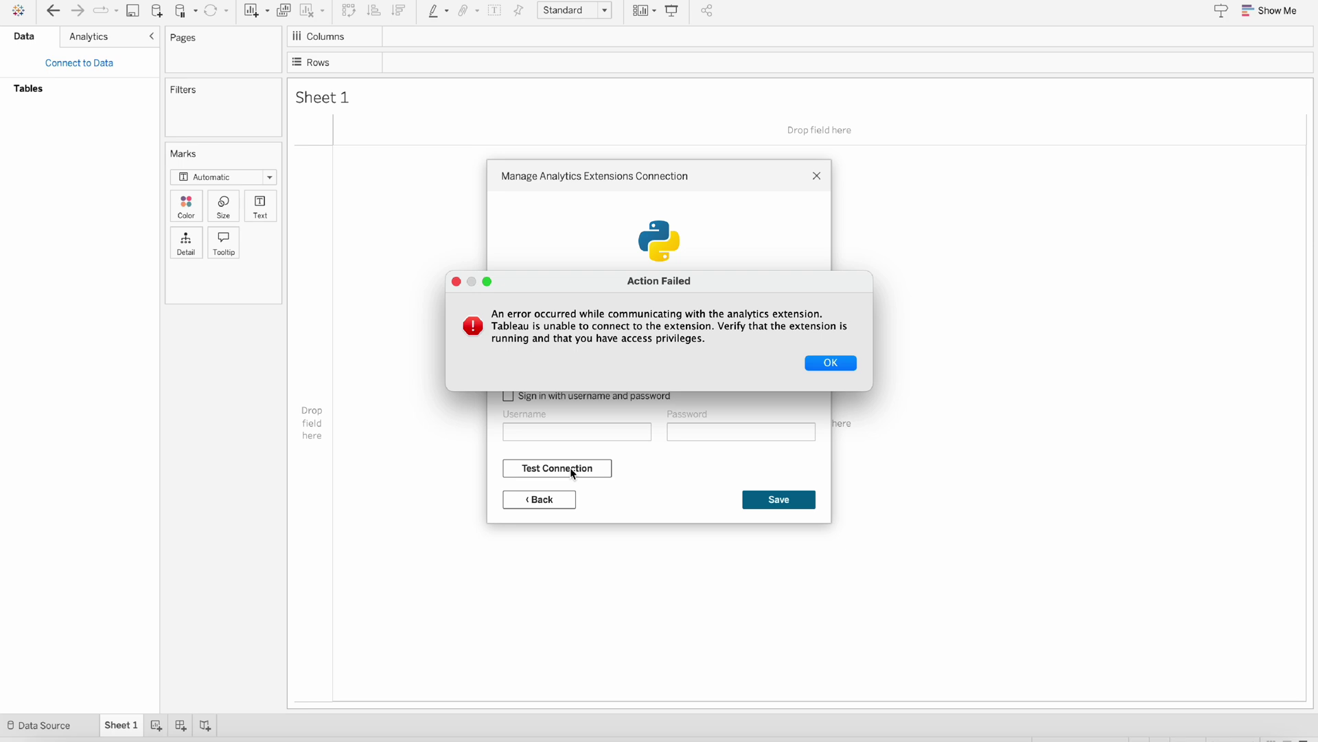
pyautogui.click(832, 363)
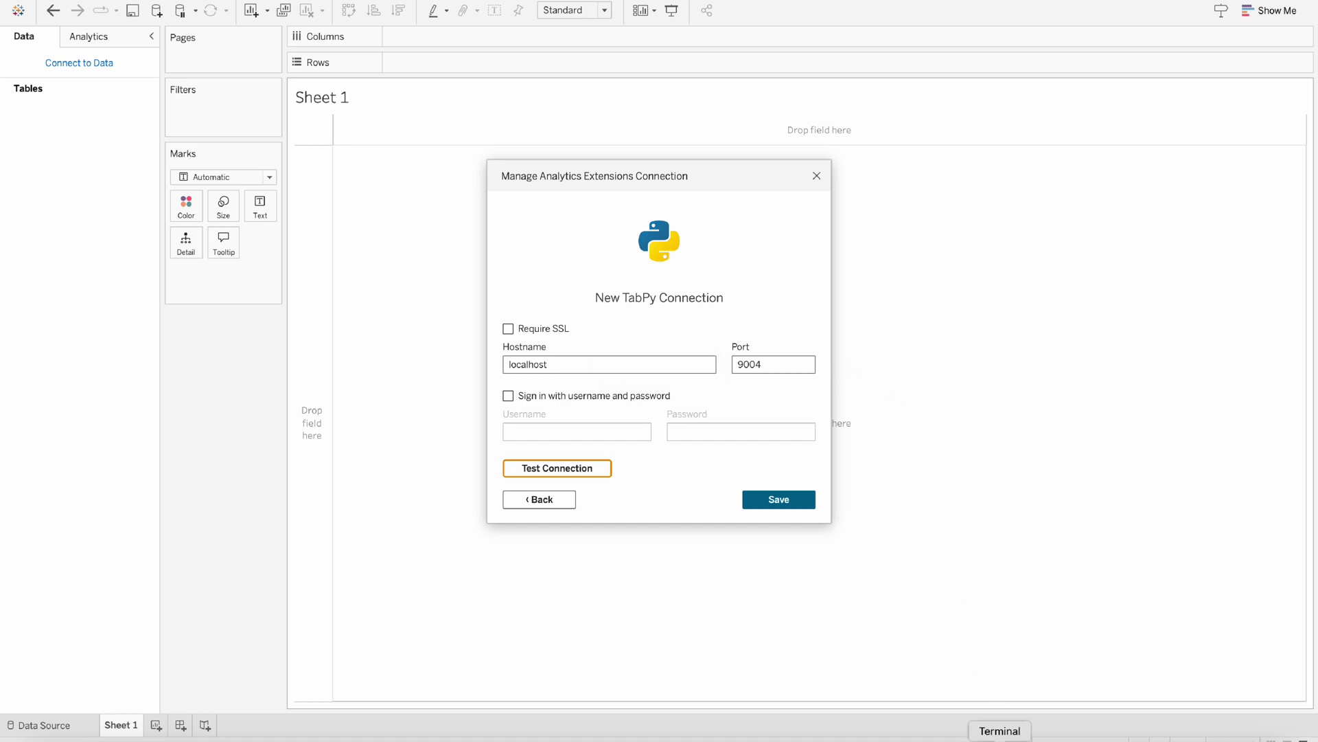
# Open Terminal, then close its window and quit the app completely
pyautogui.click(1000, 739)
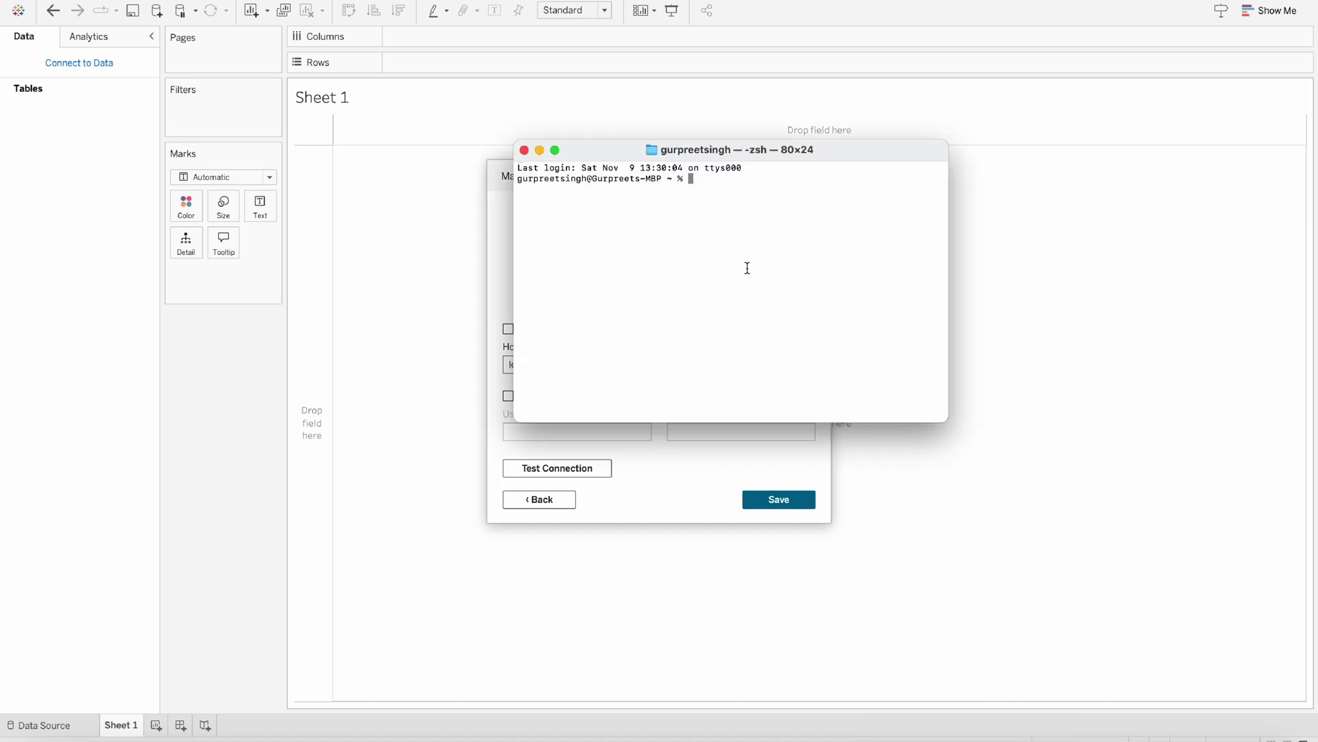
pyautogui.click(526, 151)
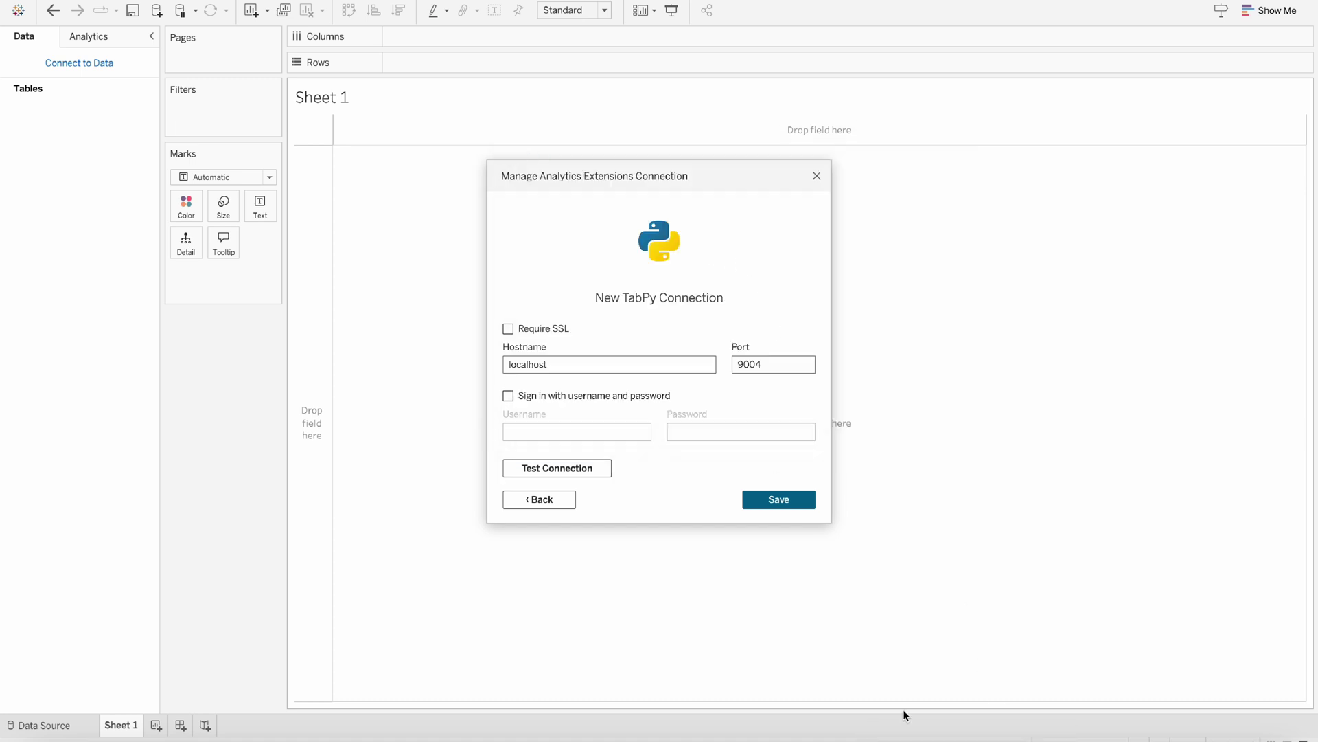
pyautogui.rightClick(1000, 736)
pyautogui.click(1000, 726)
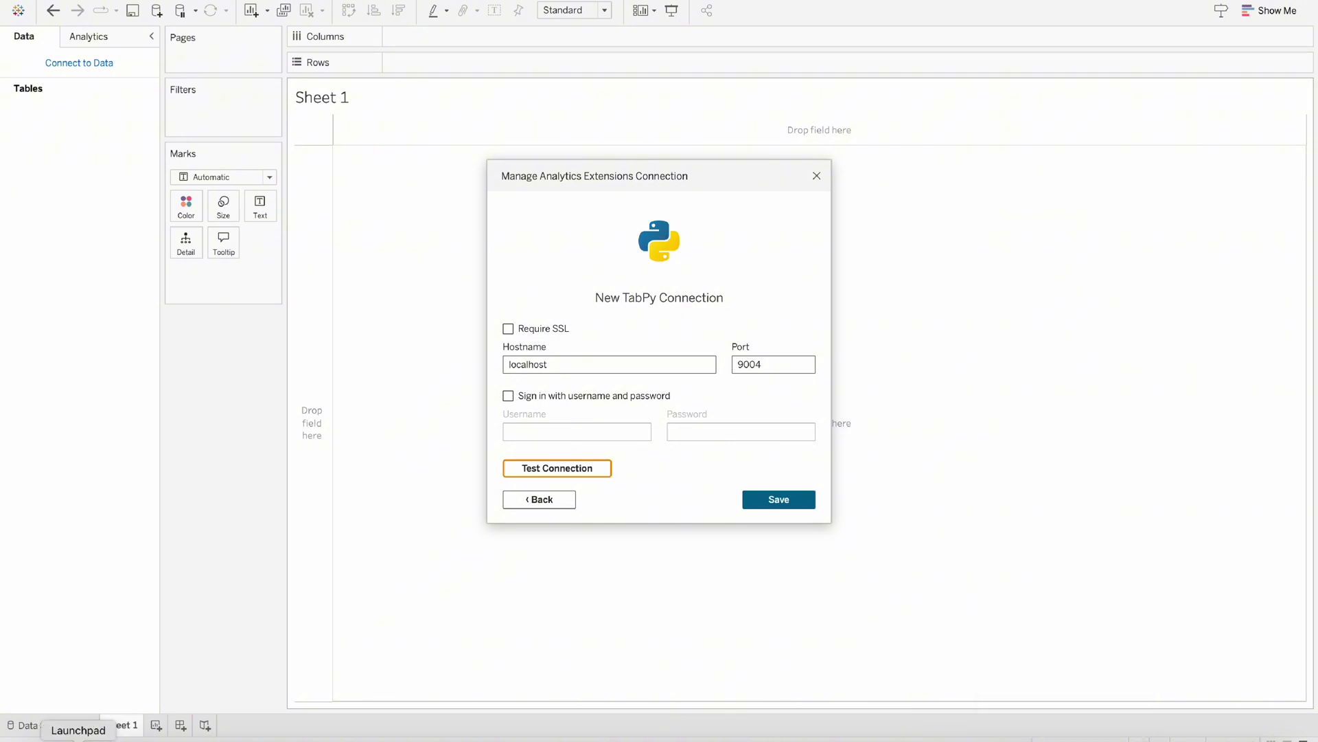
# Launch a fresh Terminal from the applications list and arrange it beside the TabPy dialog
pyautogui.click(78, 736)
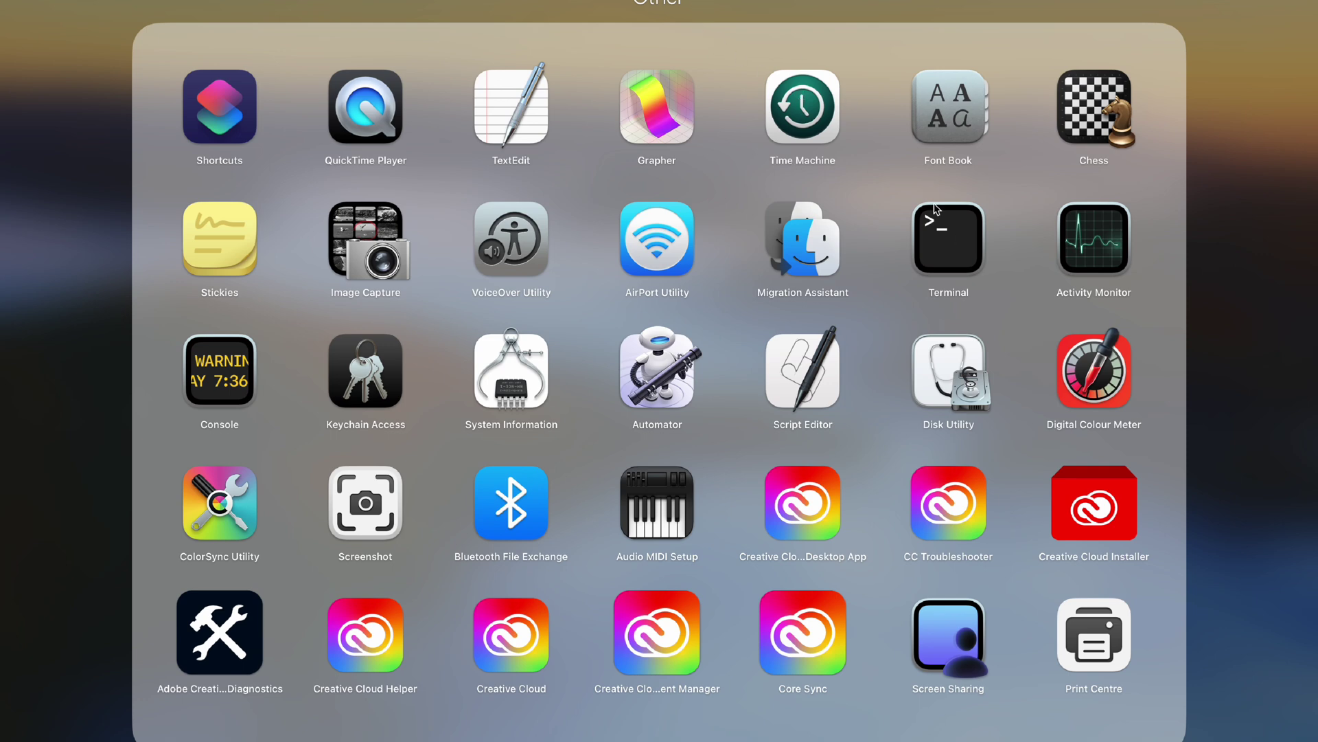
pyautogui.click(948, 242)
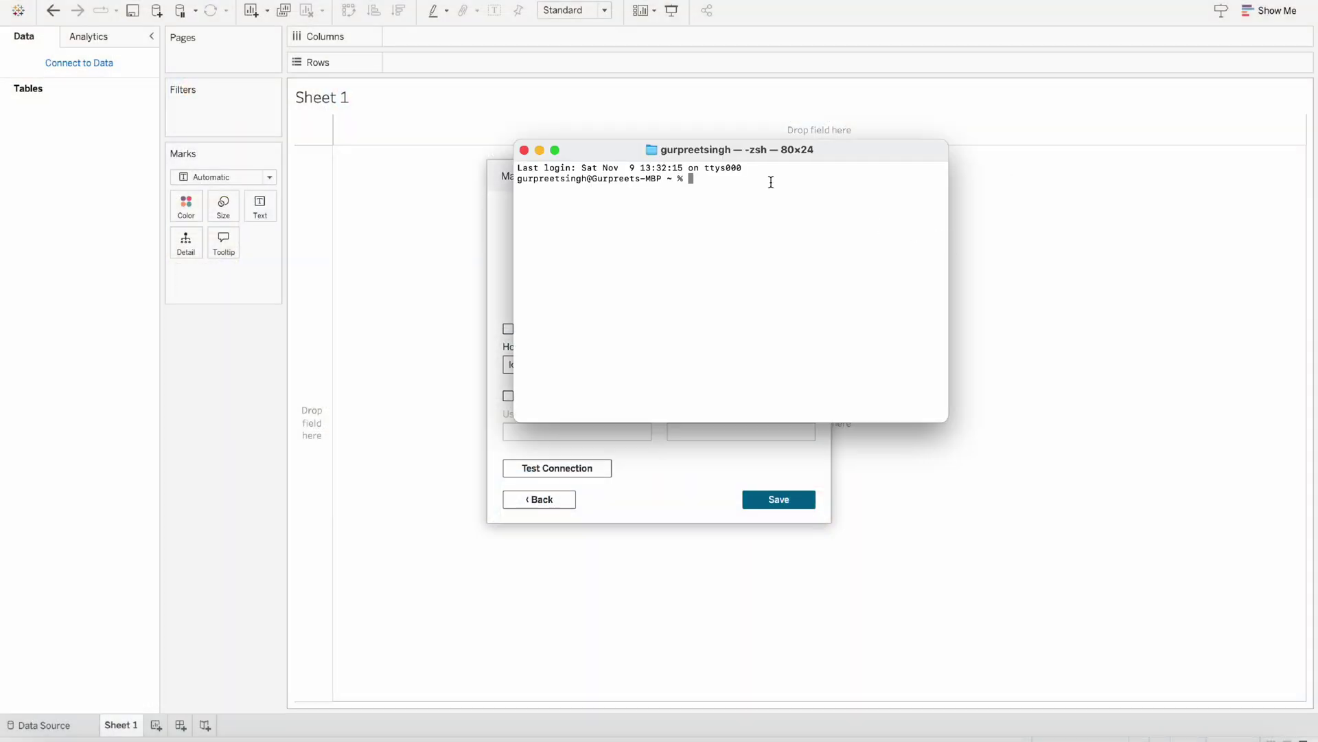
pyautogui.moveTo(766, 149); pyautogui.dragTo(1079, 150)
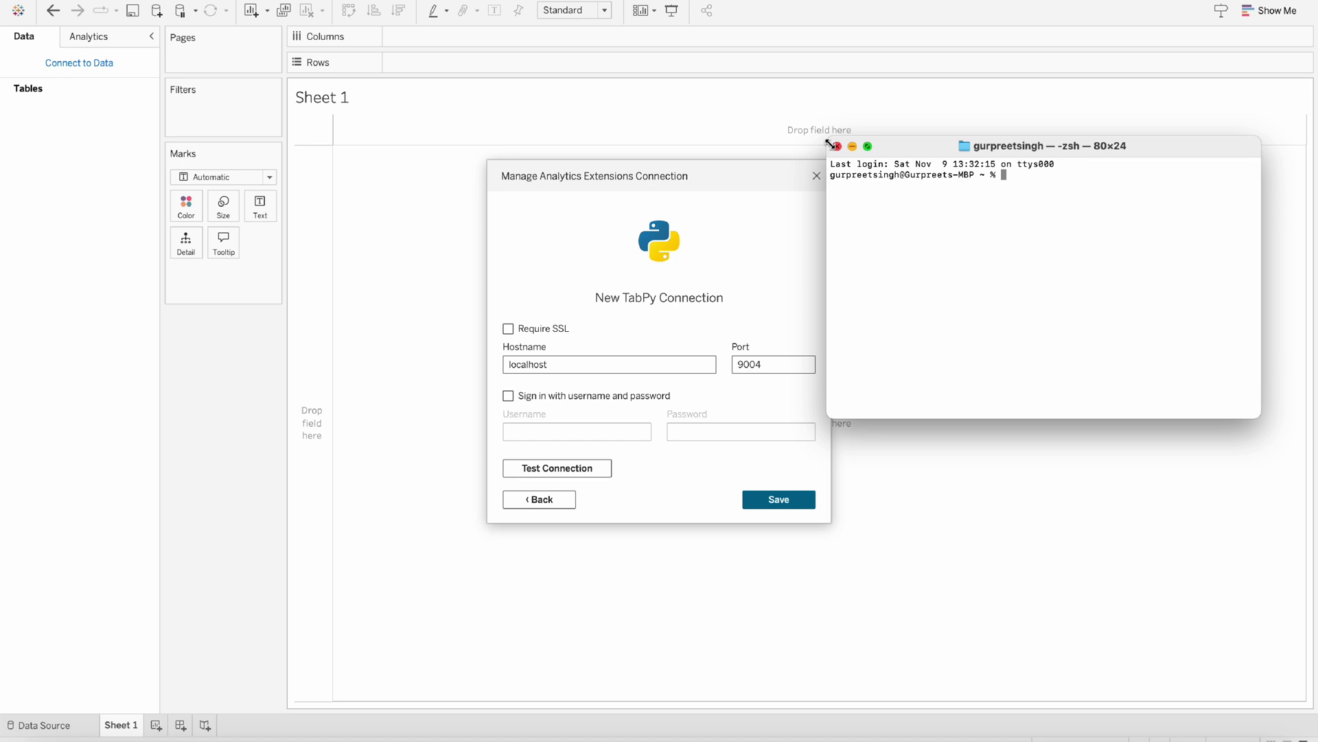
pyautogui.click(733, 177)
pyautogui.moveTo(733, 177); pyautogui.dragTo(484, 158)
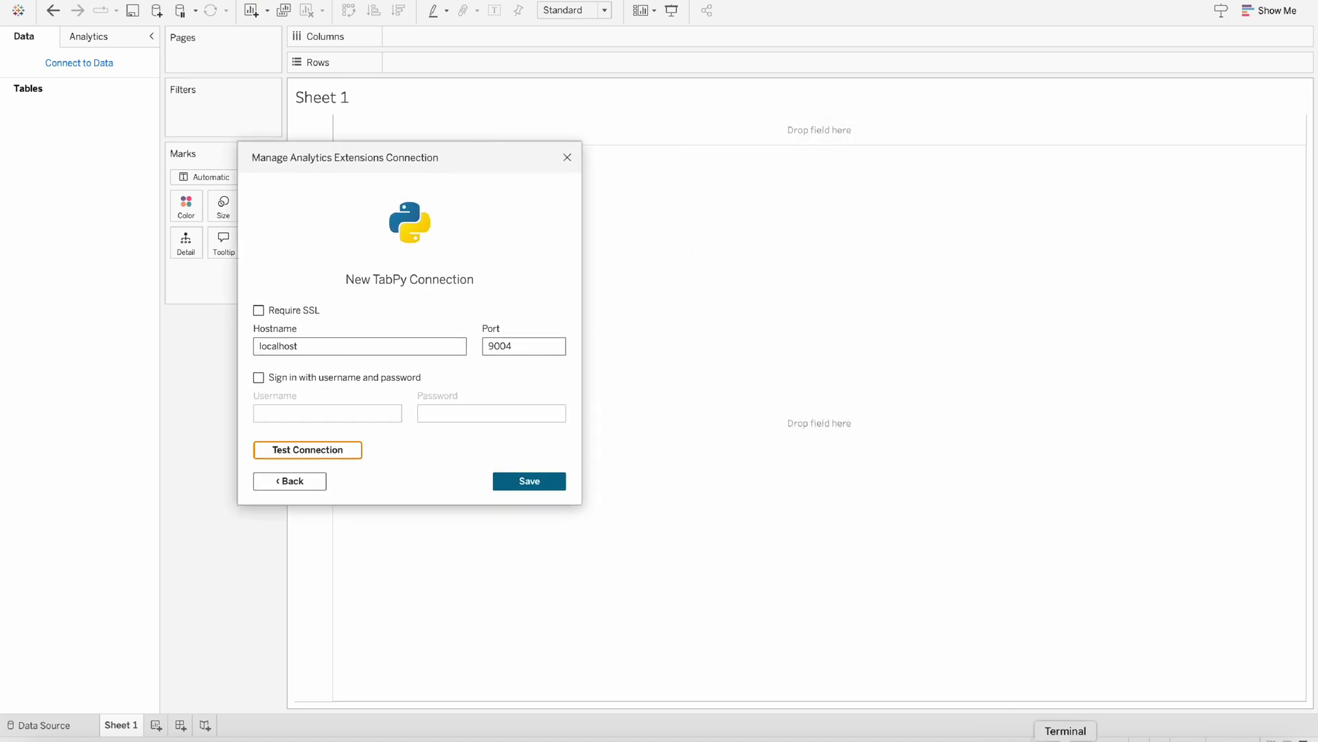
pyautogui.click(1065, 736)
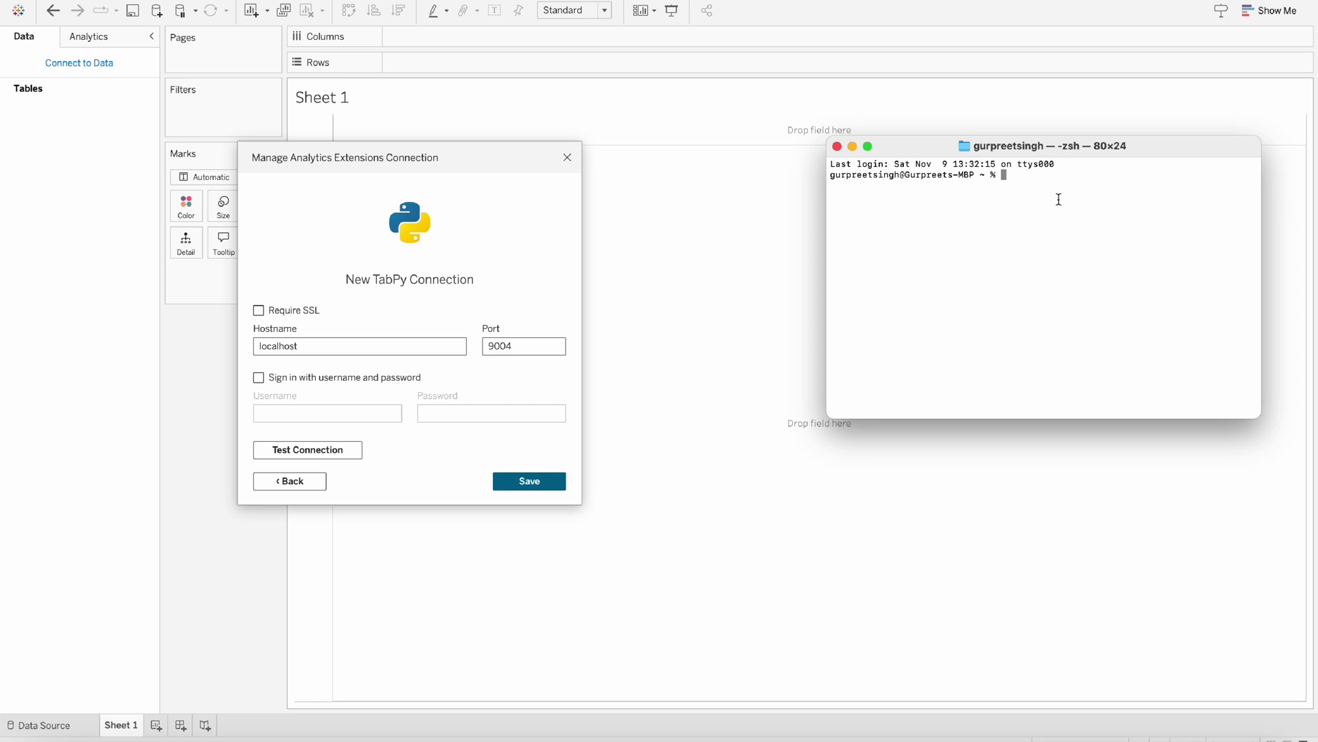
# Check the installed pip version with pip --version
pyautogui.write('pip -version')
pyautogui.press('Return')
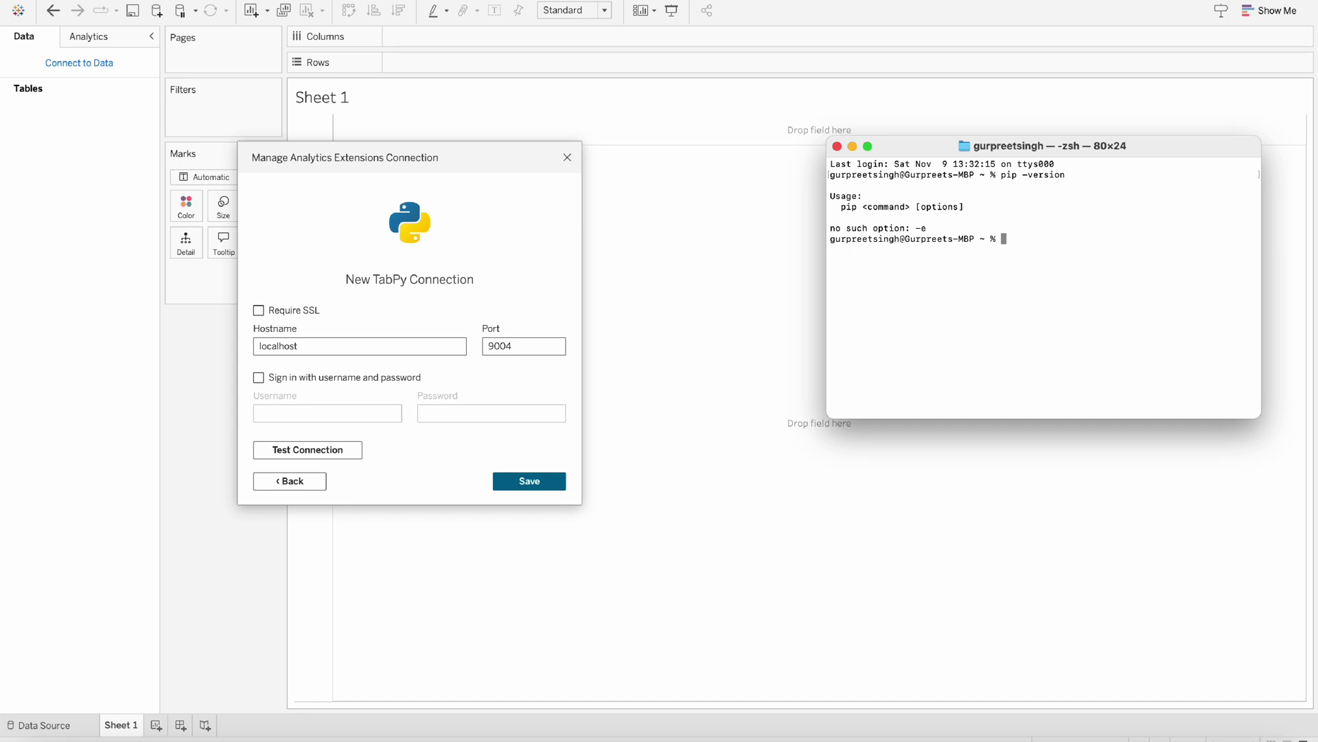
pyautogui.write('pip --version')
pyautogui.press('Return')
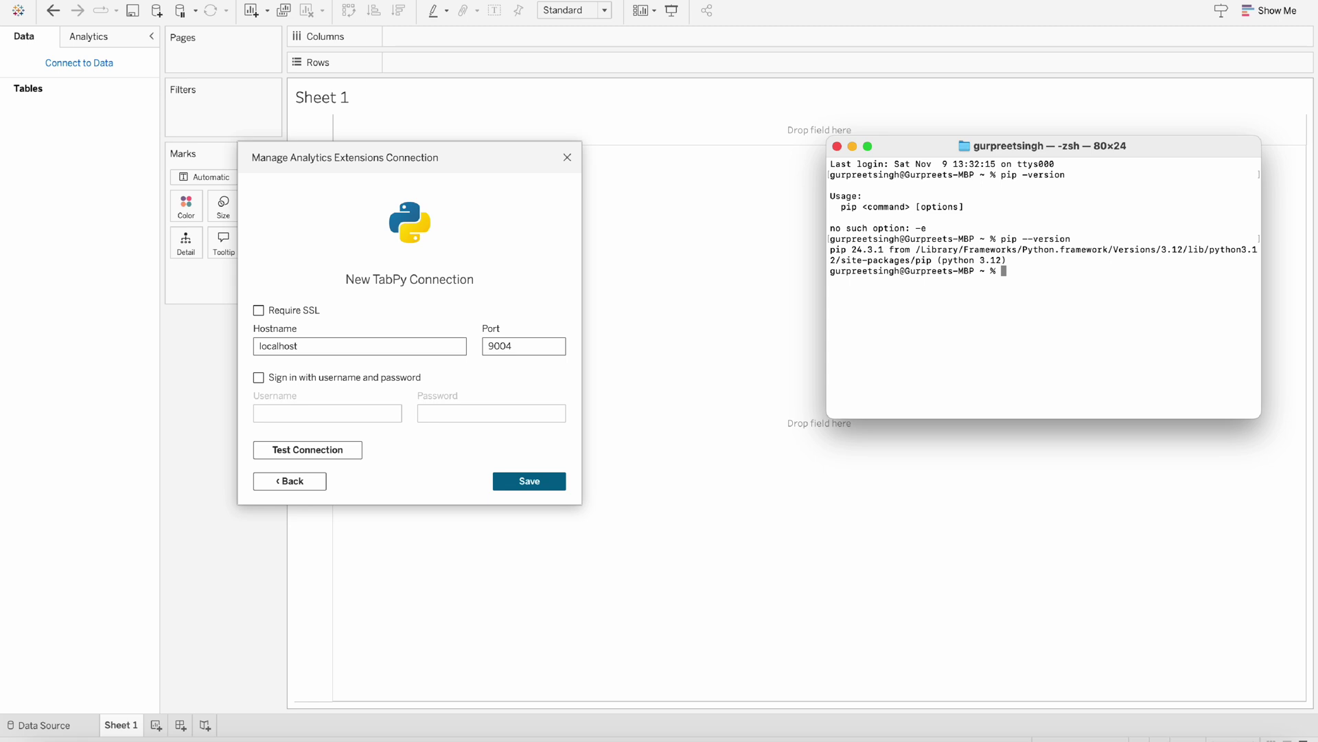
# Upgrade pip, install the tabpy package, and enlarge Terminal to 110x33
pyautogui.write('pip install --upgrade pip')
pyautogui.press('Return')
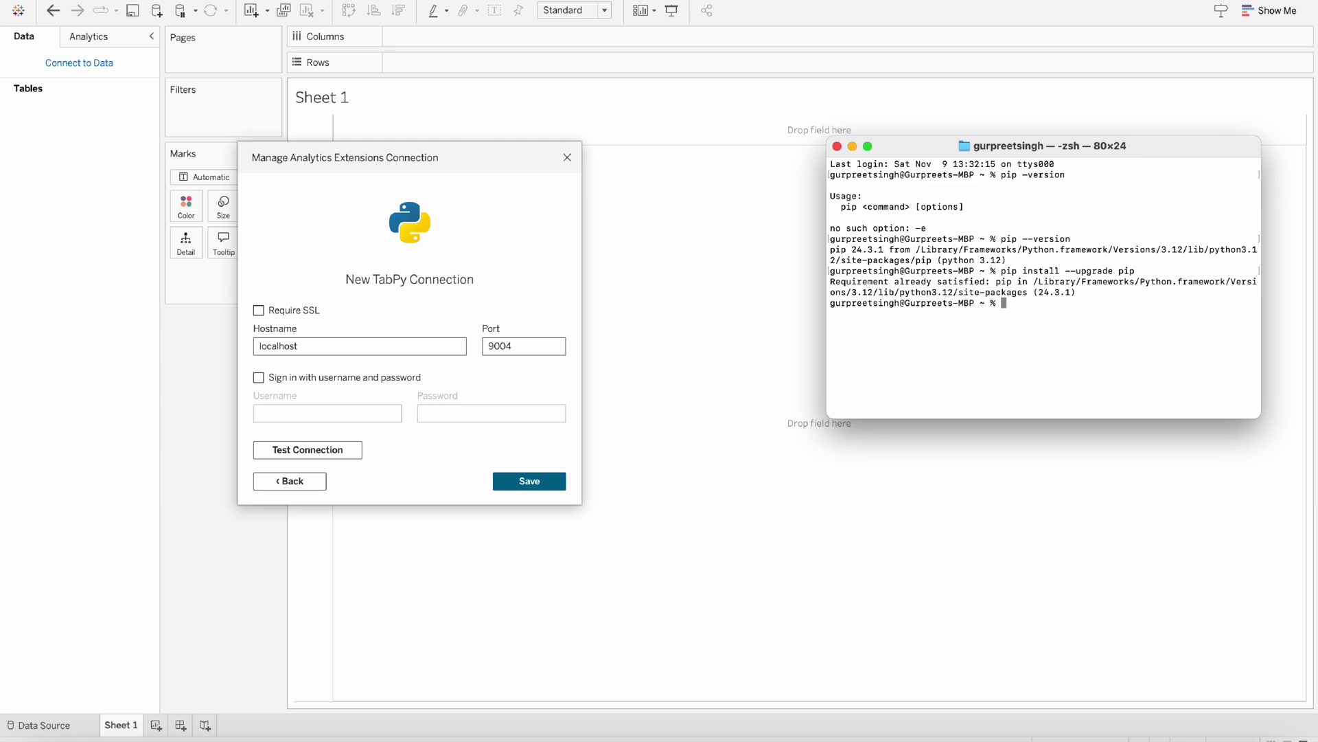
pyautogui.write('pip install tabpy')
pyautogui.press('Return')
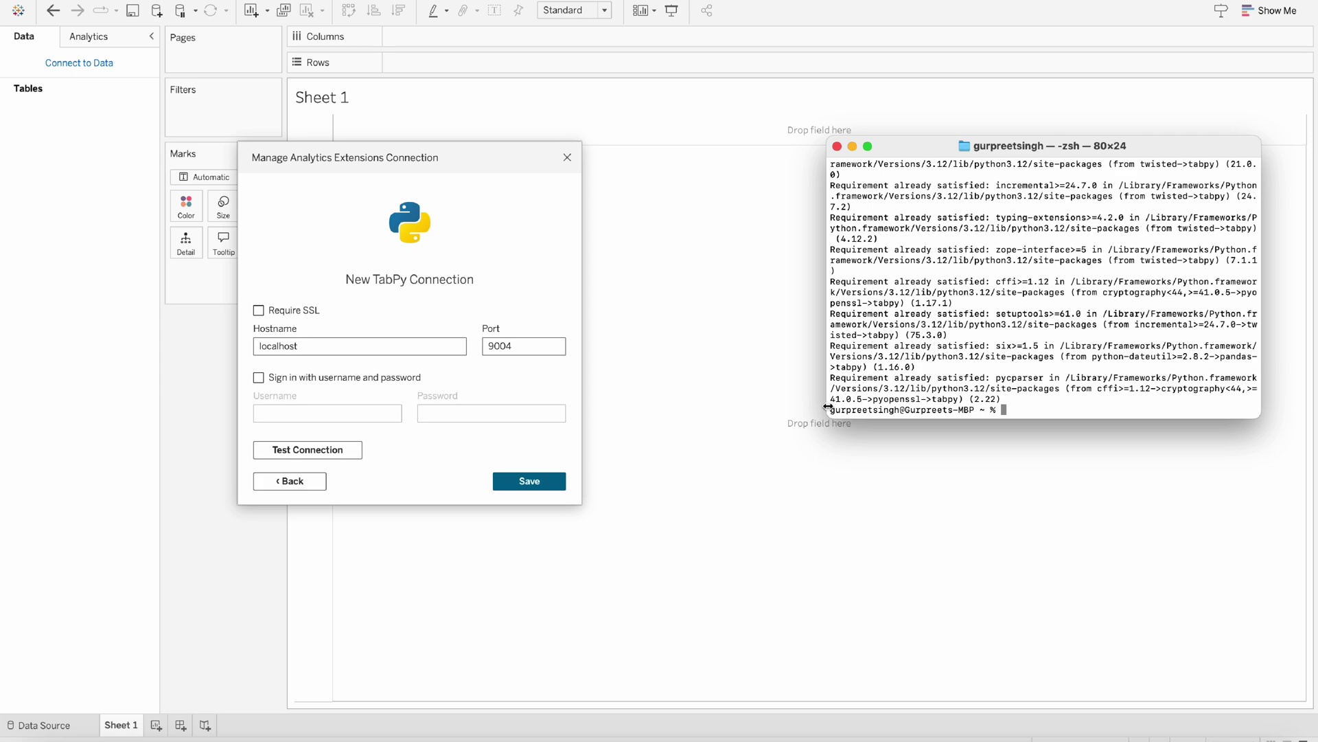
pyautogui.moveTo(826, 414); pyautogui.dragTo(666, 514)
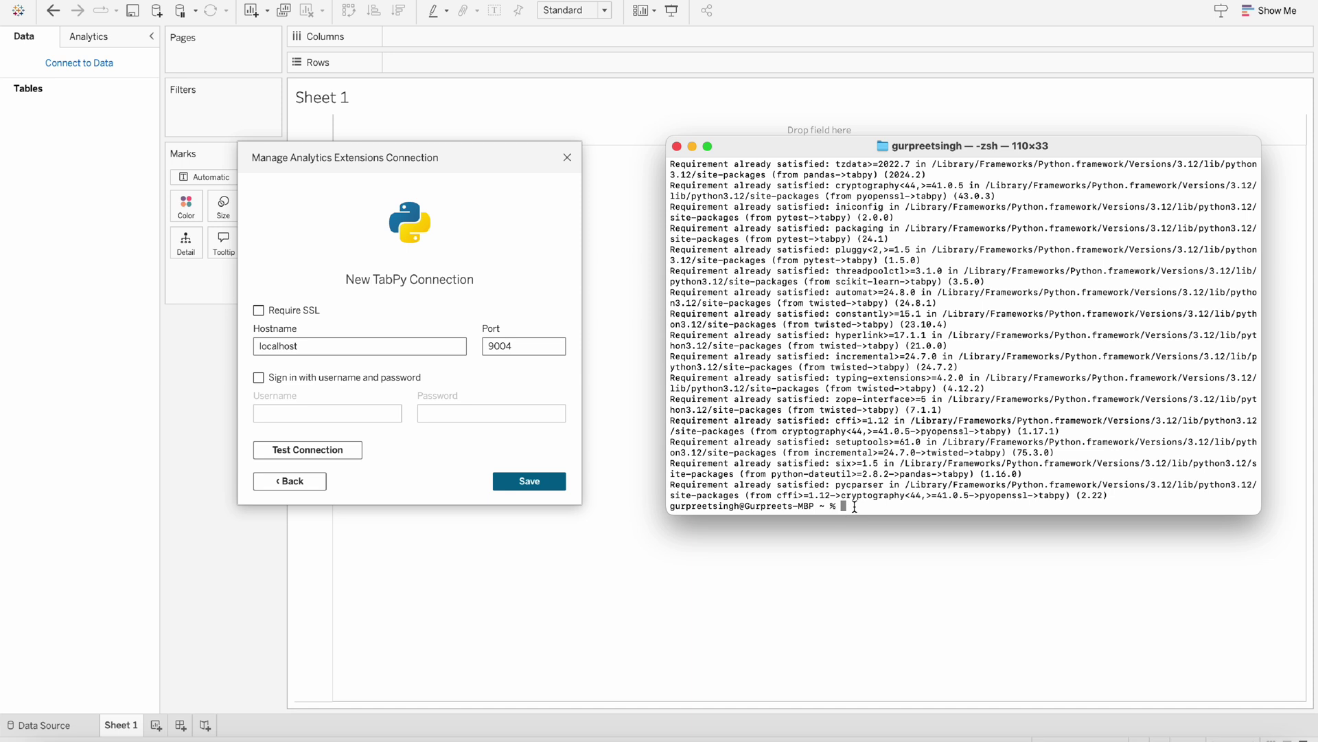
# Run tabpy and answer y to start the server without authentication on port 9004
pyautogui.write('tabpy')
pyautogui.press('Return')
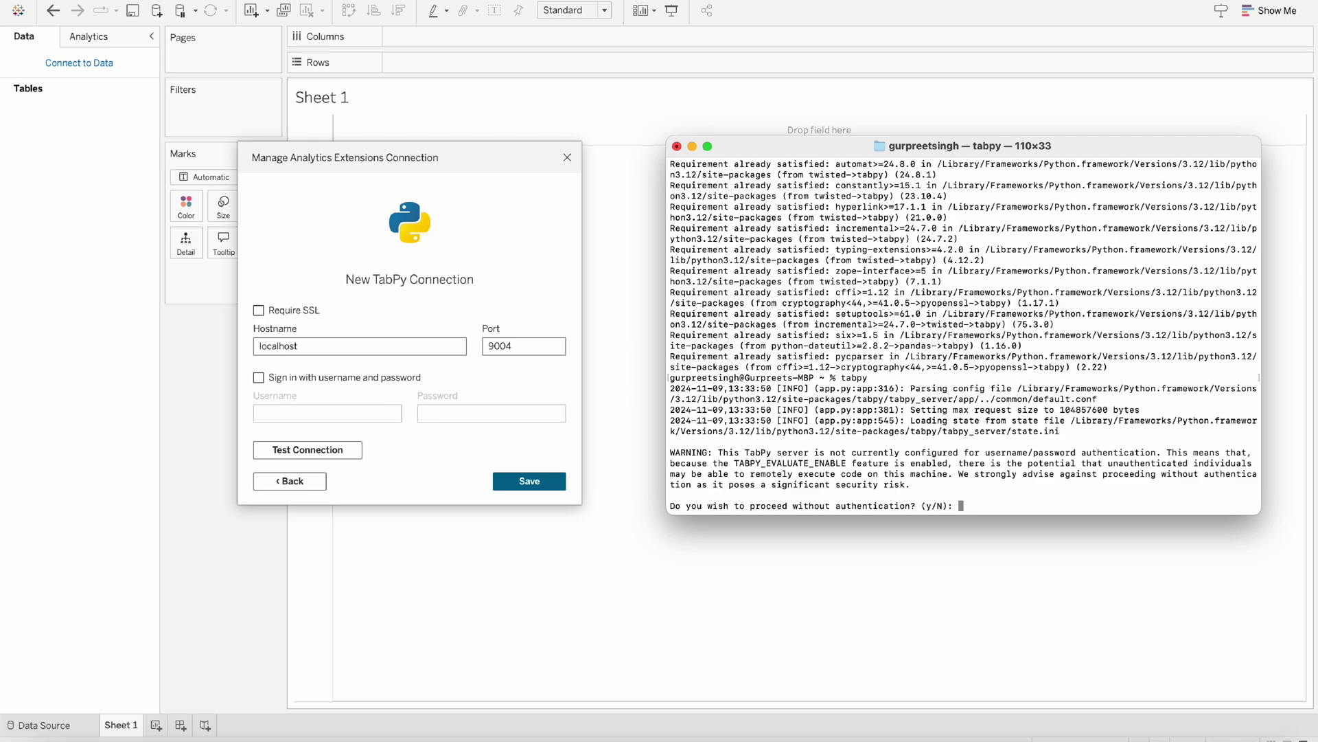
pyautogui.write('y')
pyautogui.press('Return')
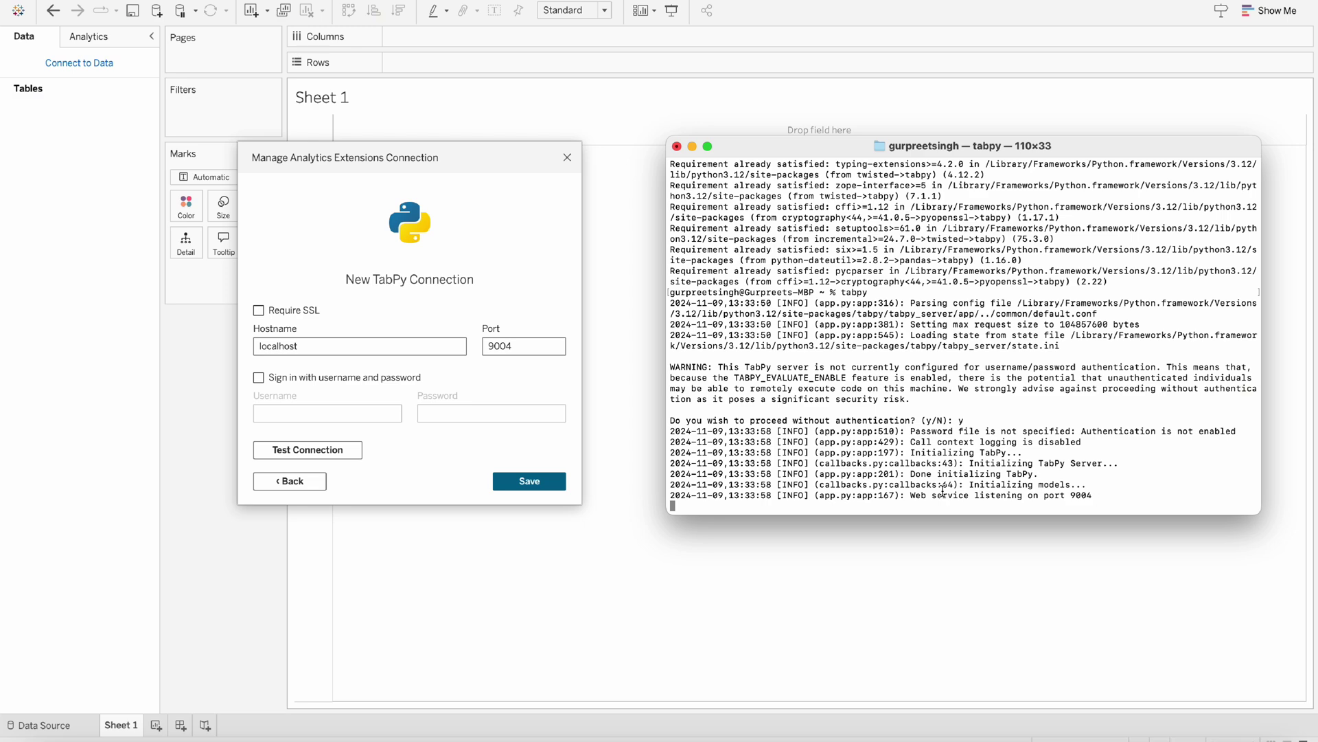
# Open Chrome with the user's profile and load localhost:9004 to view the TabPy page
pyautogui.click(141, 738)
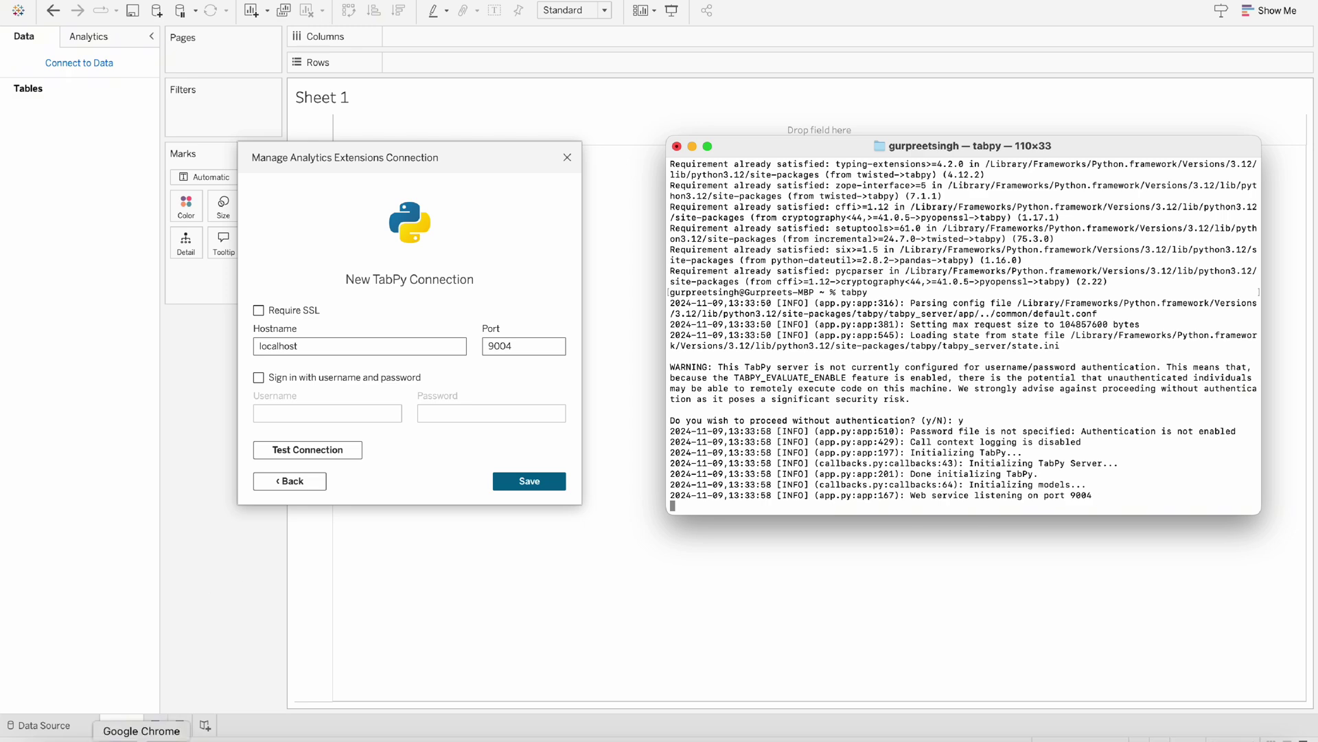
pyautogui.click(545, 447)
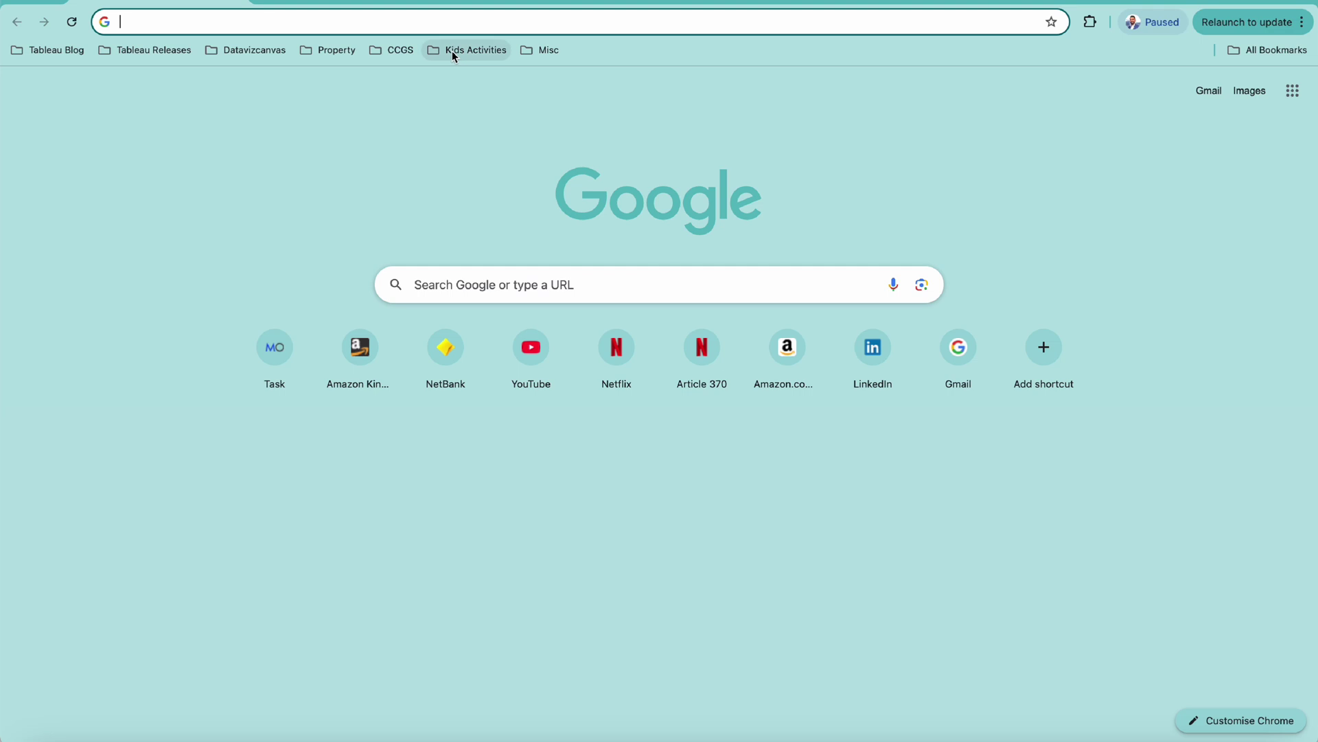
pyautogui.click(355, 15)
pyautogui.write('loc')
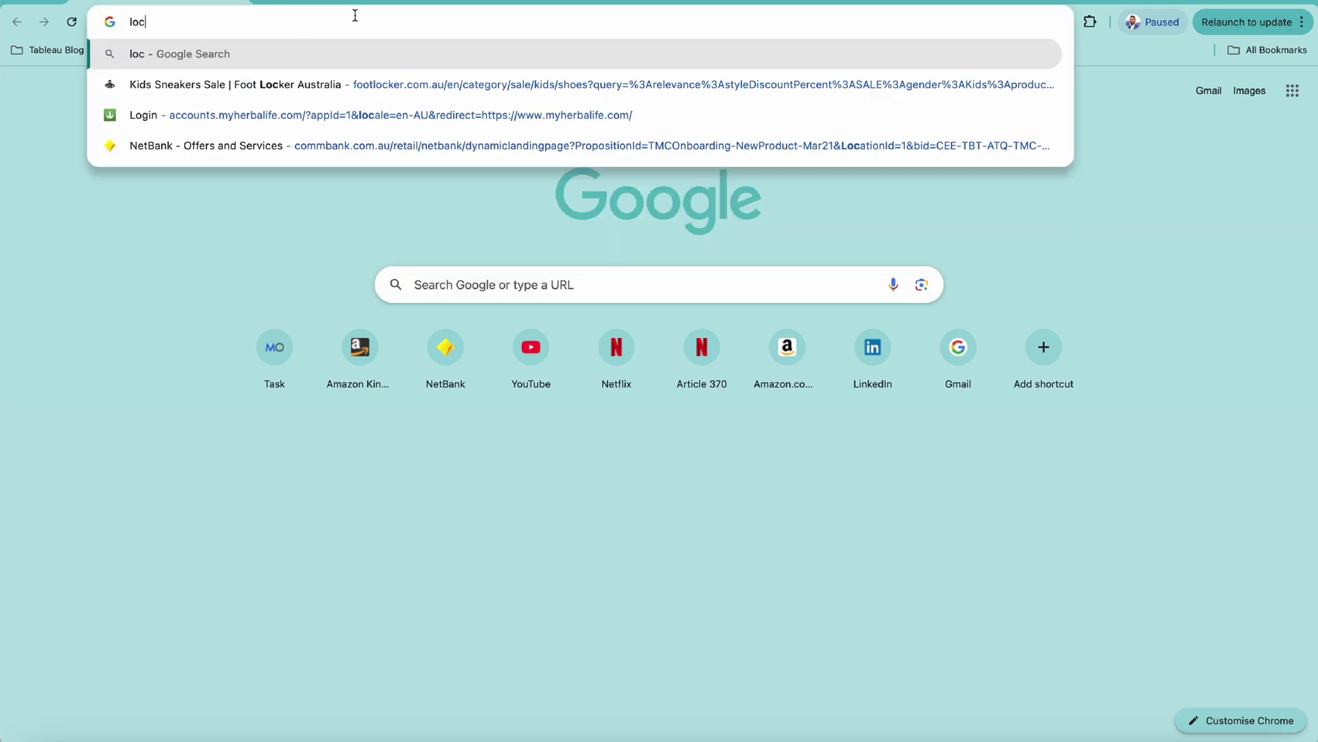
pyautogui.write('alhost')
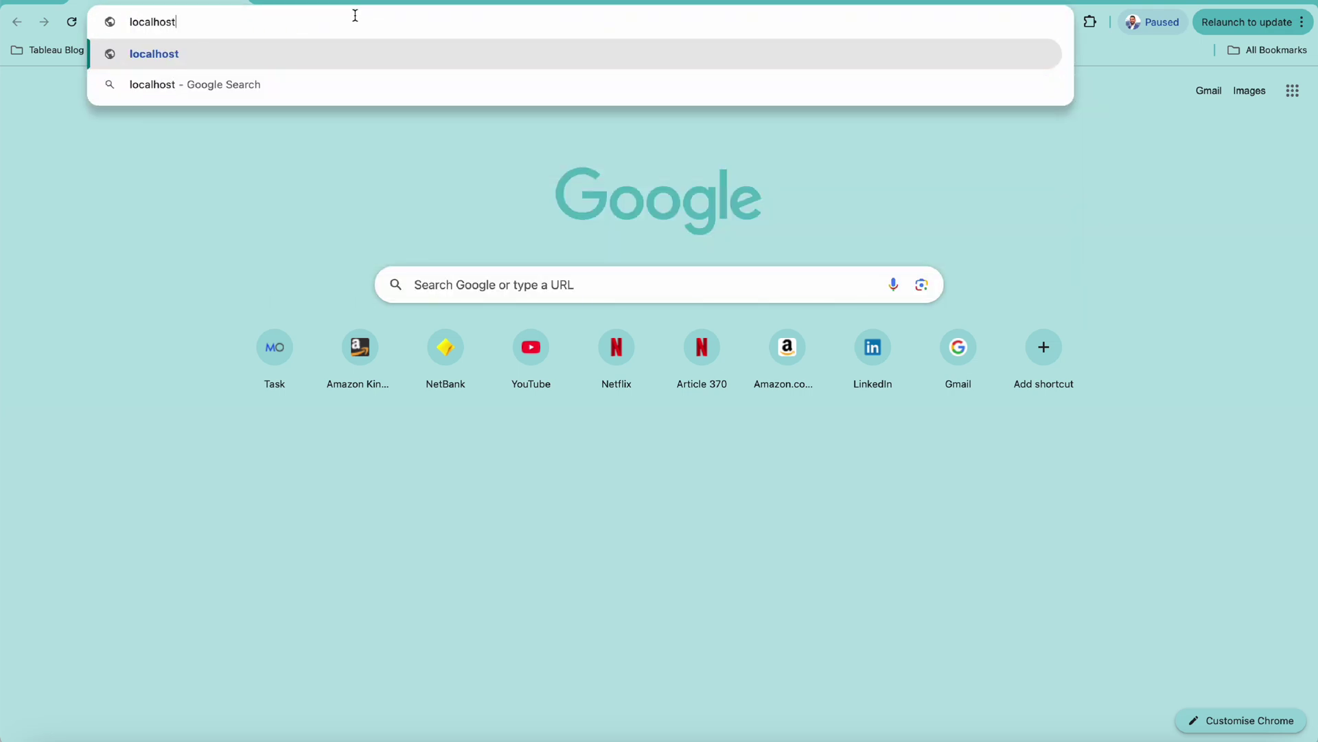
pyautogui.write(':9')
pyautogui.press('BackSpace')
pyautogui.write('9004')
pyautogui.press('Return')
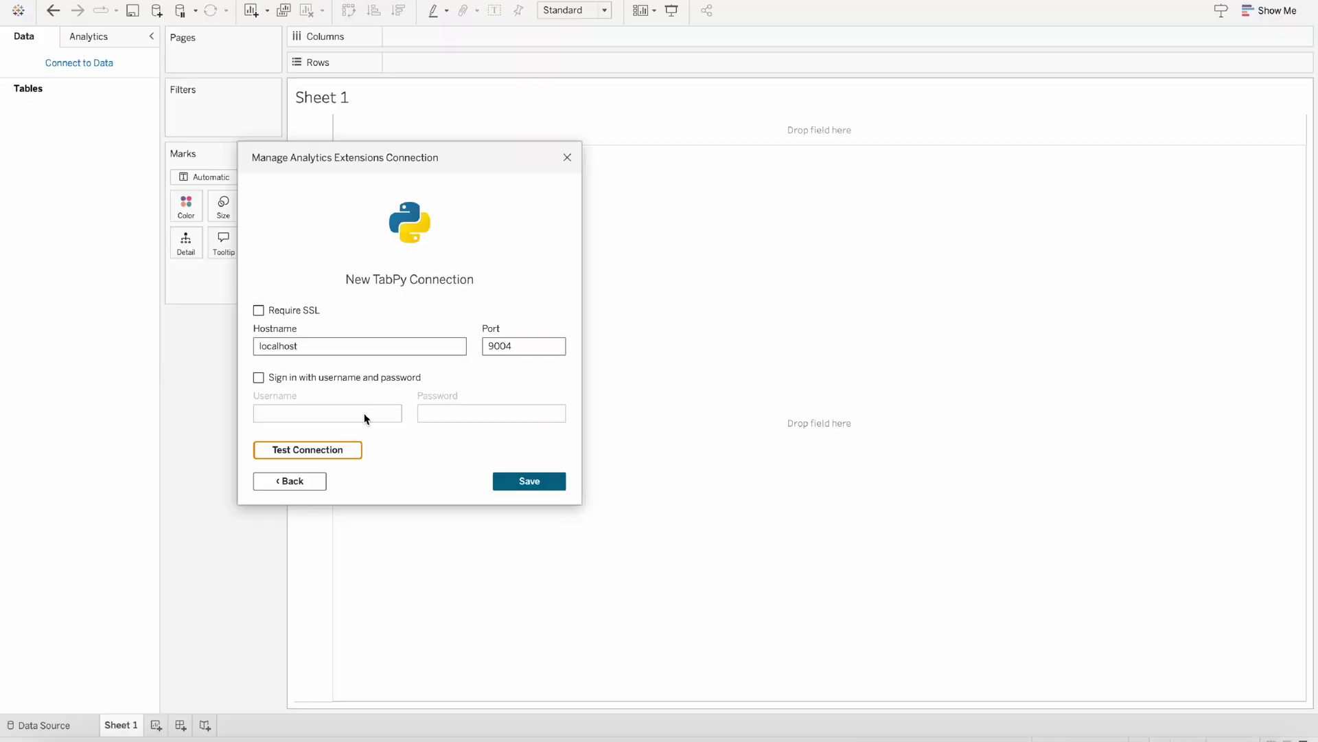
# Test the localhost:9004 TabPy connection successfully, save it, and close the settings dialog
pyautogui.click(330, 451)
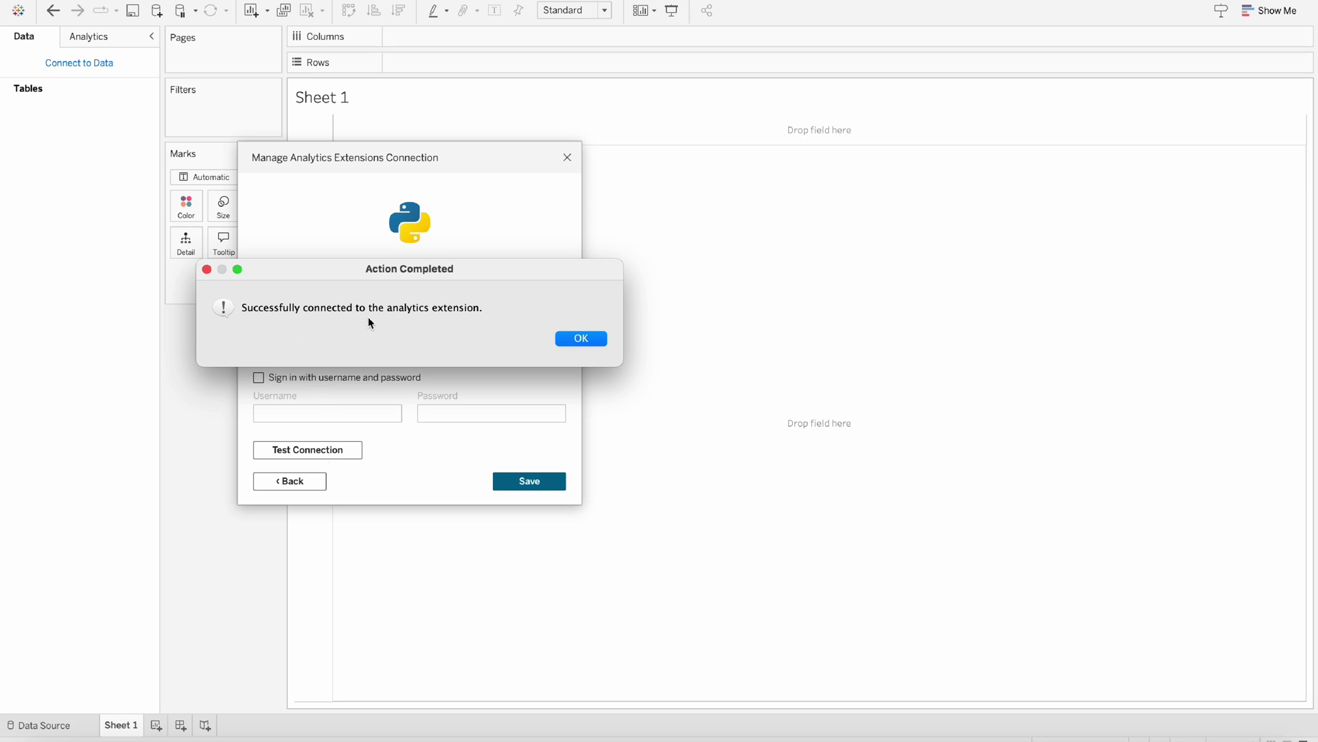
pyautogui.click(583, 339)
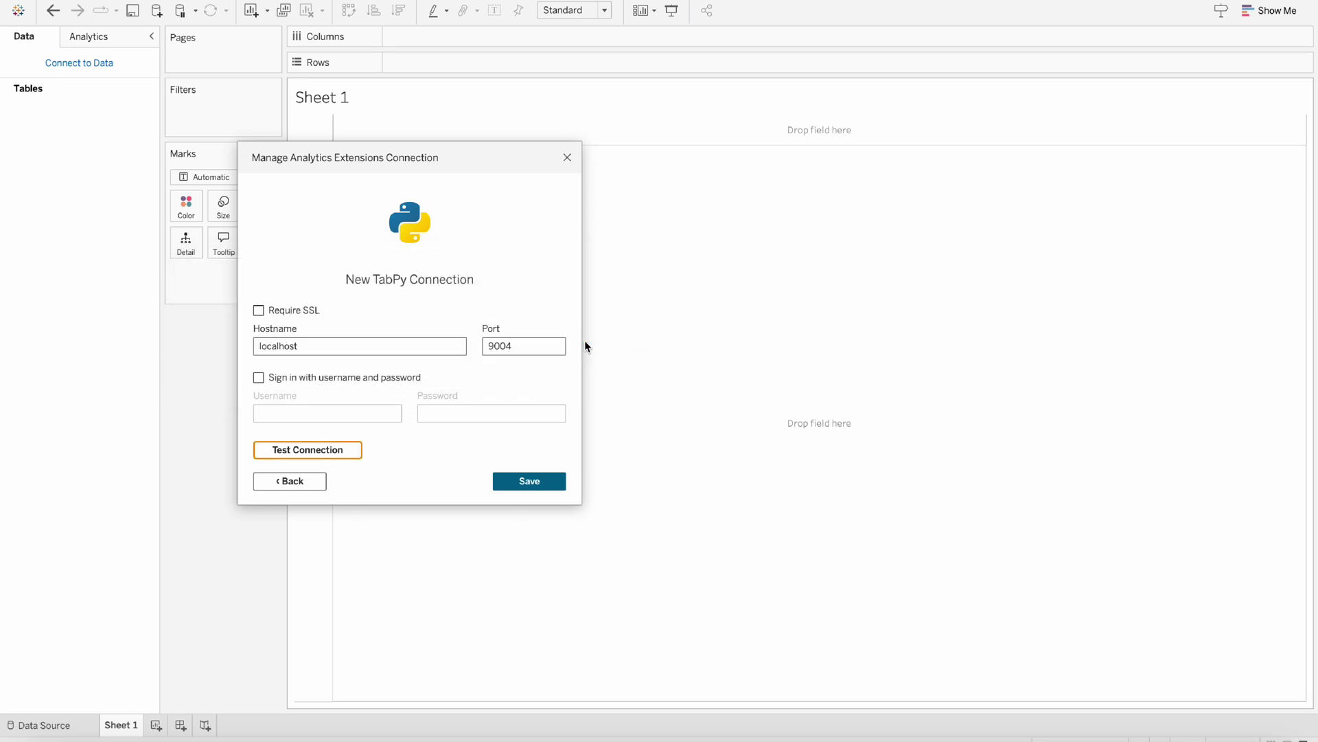
pyautogui.click(530, 481)
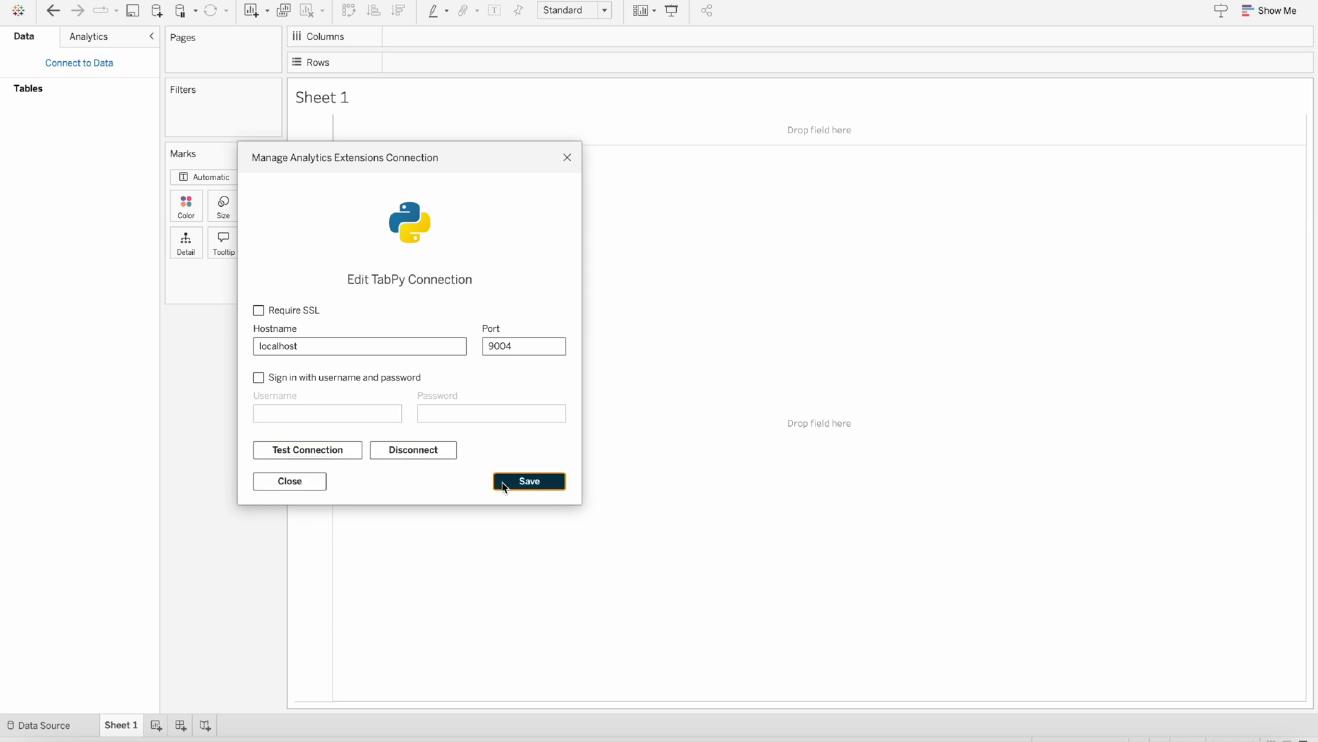
pyautogui.click(306, 481)
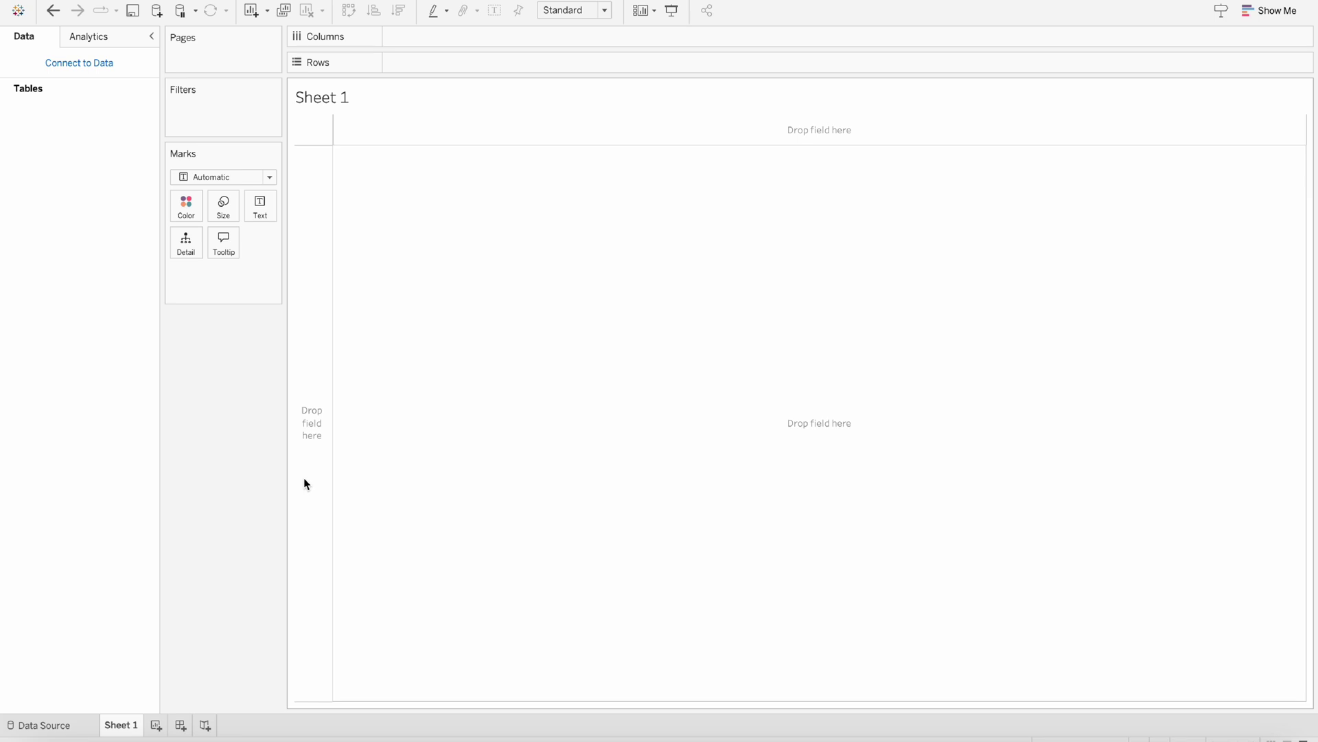
# Restore the minimized Numbers window showing environmental_data_1000_rows_with_dates
pyautogui.click(703, 740)
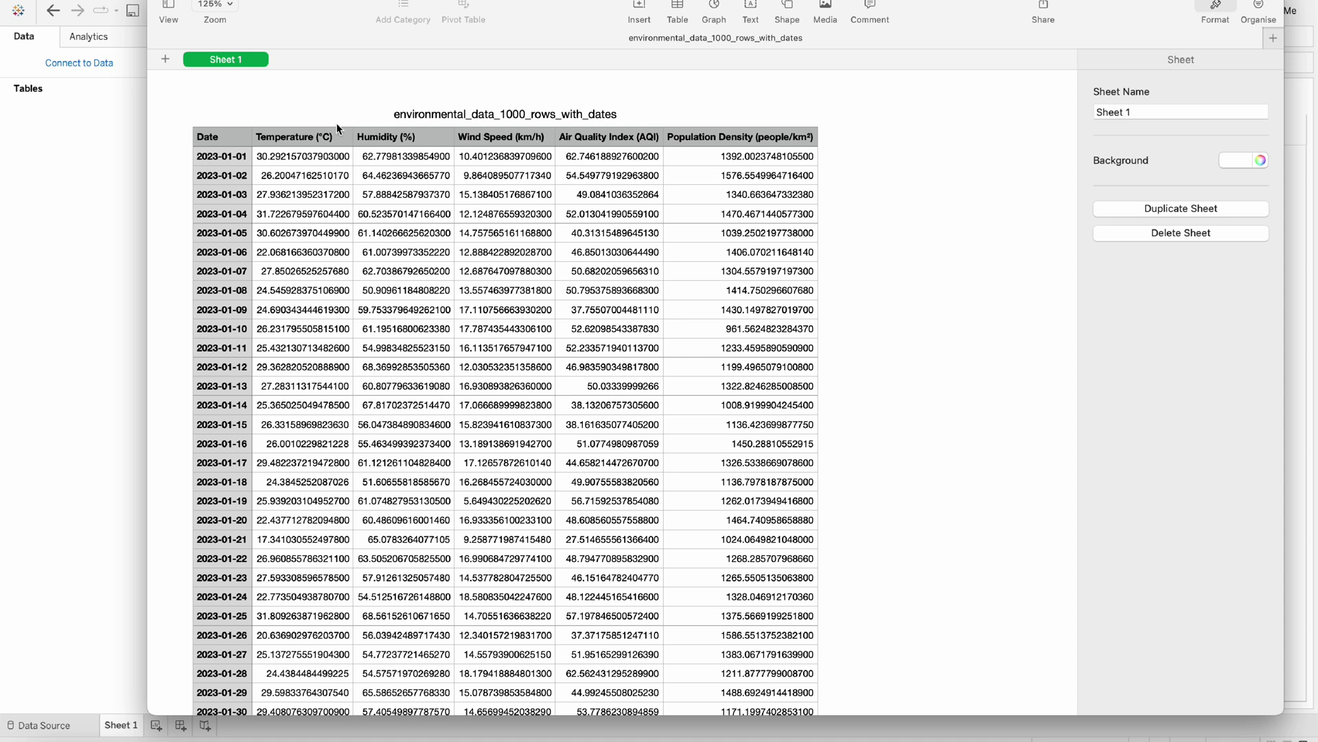
# Connect to the environmental_data CSV as an extract, replacing the existing extract file
pyautogui.click(118, 364)
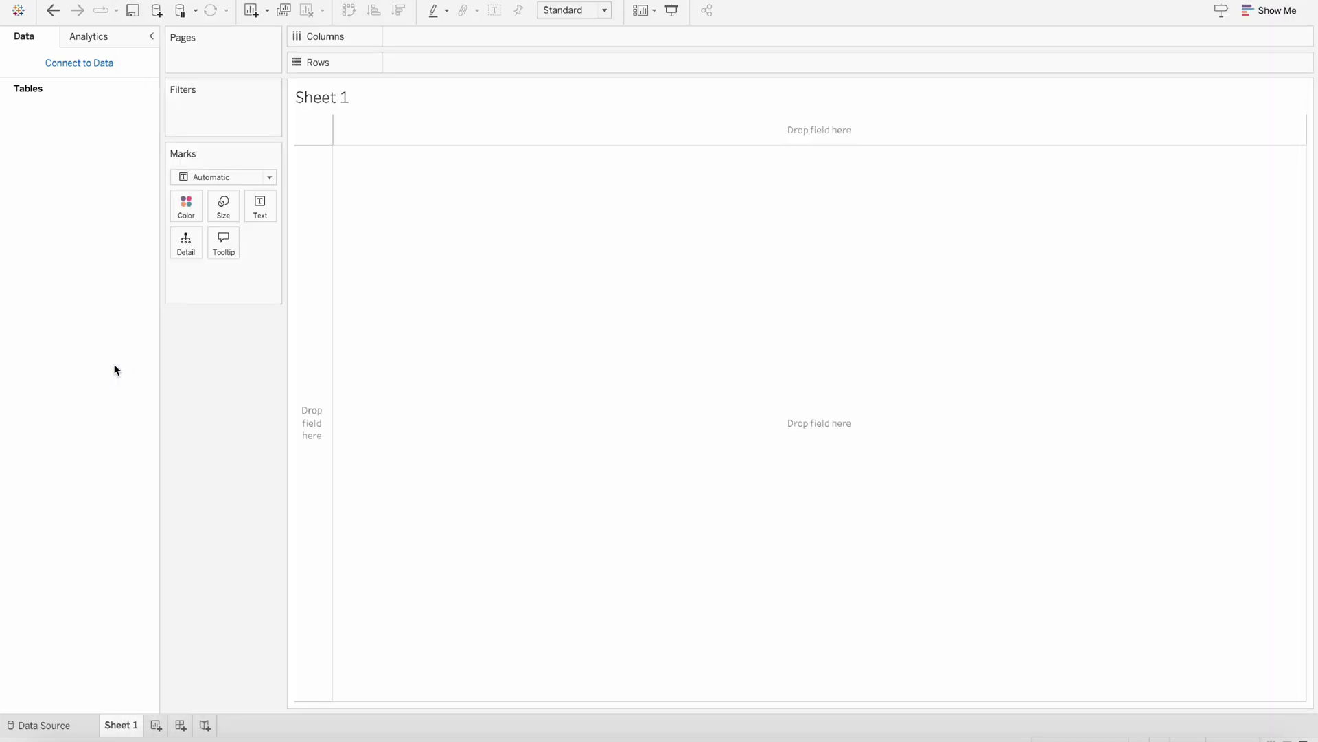
pyautogui.click(80, 62)
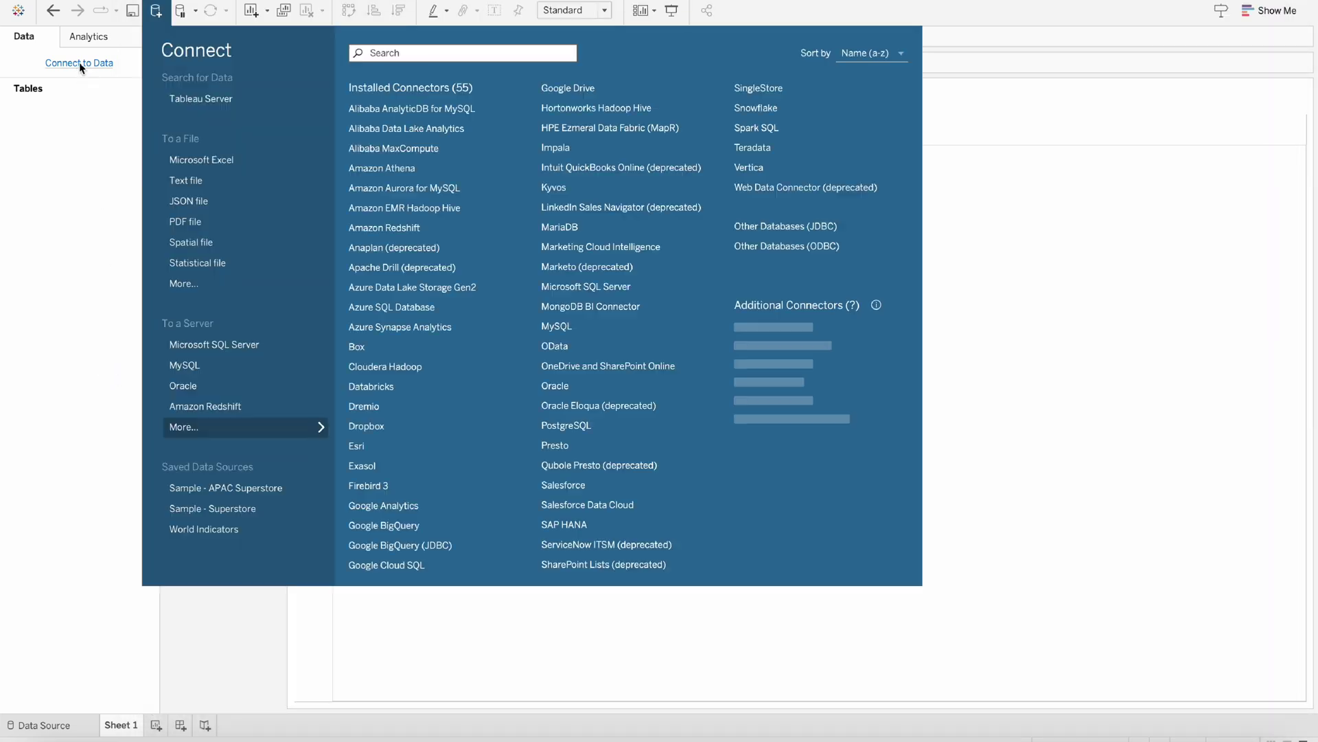
pyautogui.click(196, 180)
pyautogui.doubleClick(362, 144)
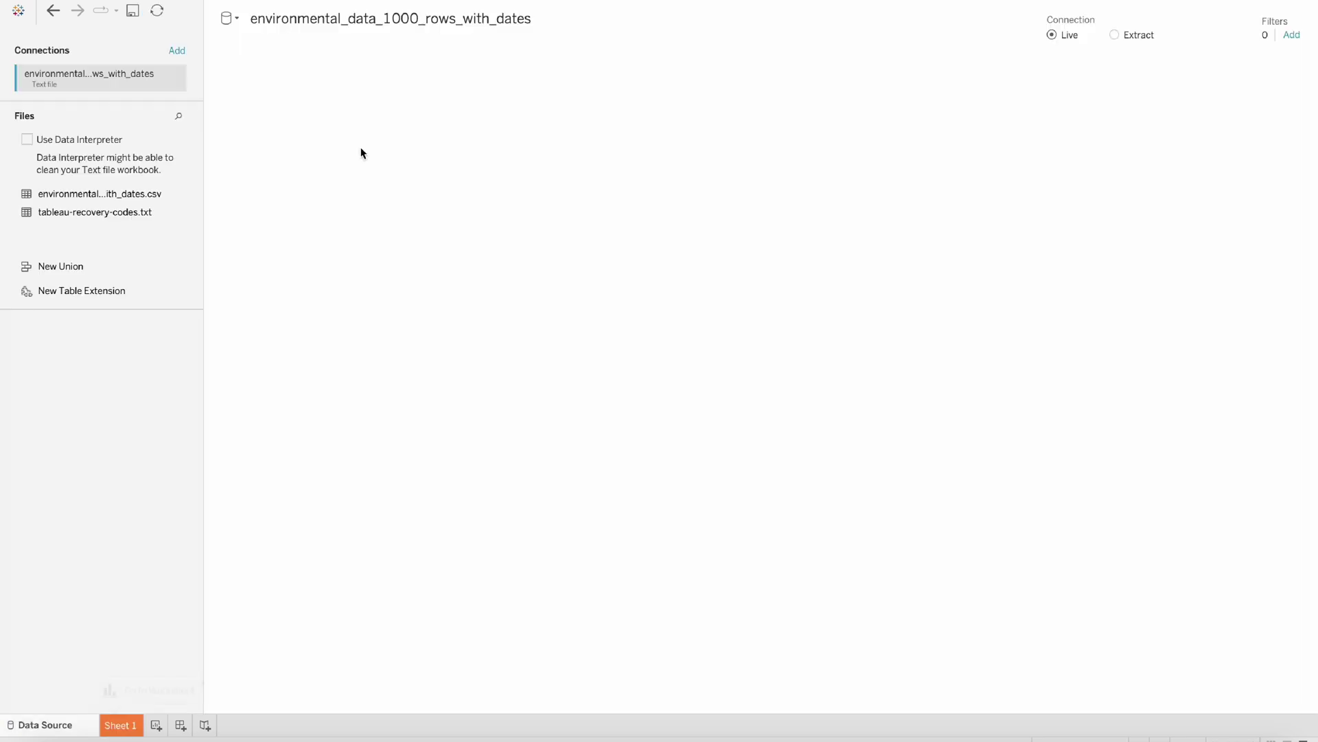
pyautogui.click(1138, 36)
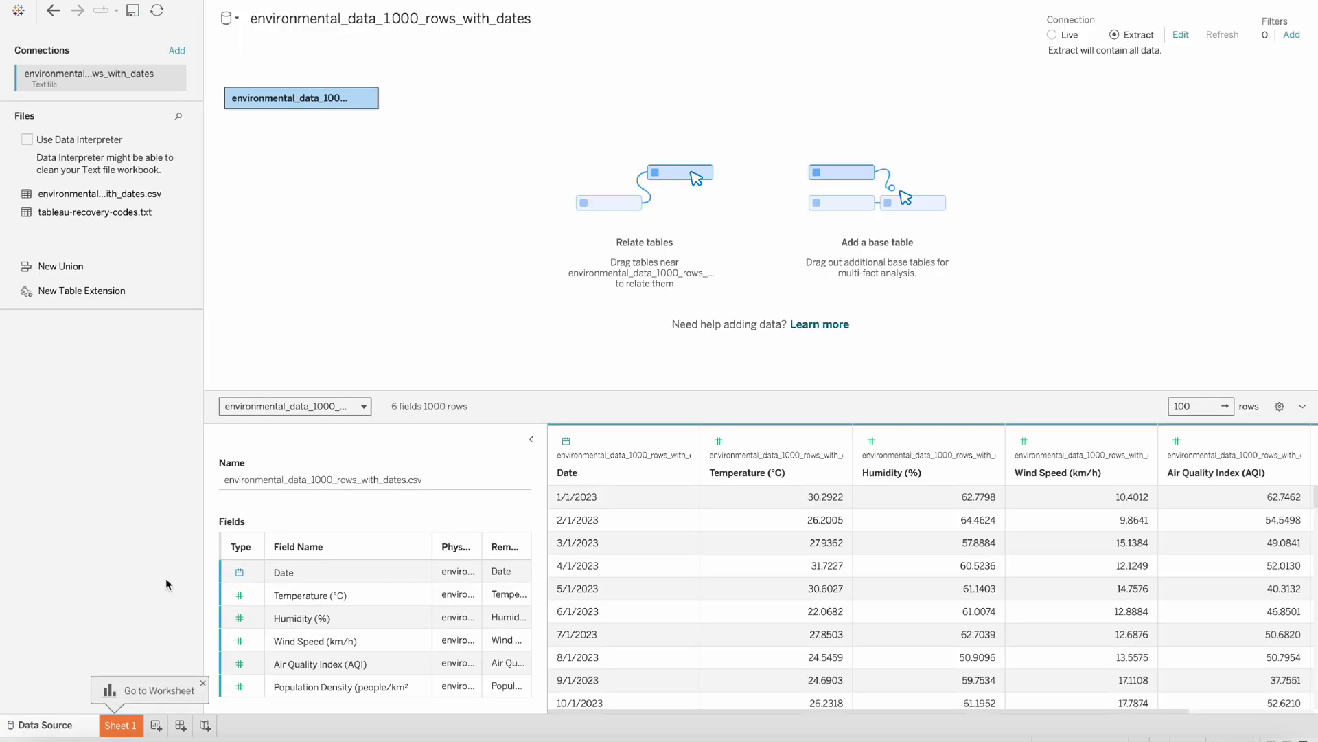
pyautogui.click(123, 724)
pyautogui.click(780, 259)
pyautogui.click(681, 353)
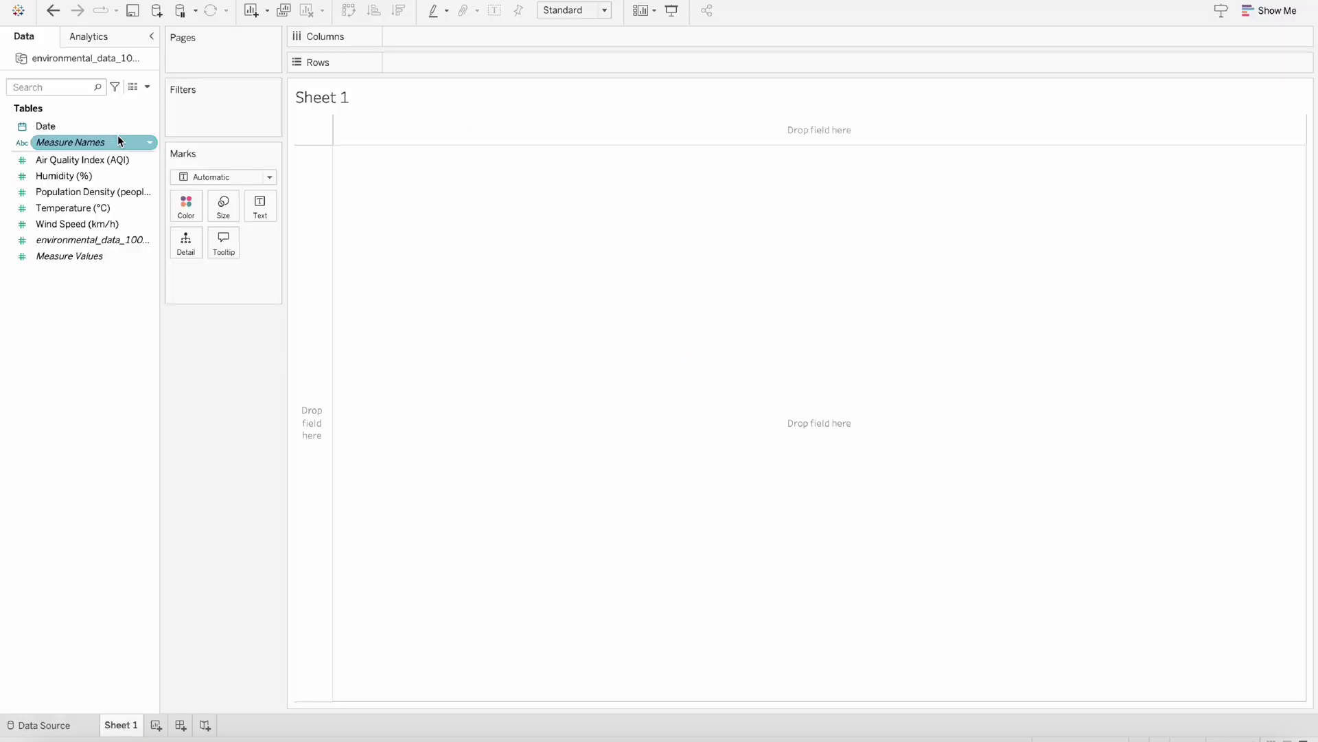
# Put Date on Rows as a discrete exact date so every date is listed
pyautogui.moveTo(95, 130); pyautogui.dragTo(444, 66)
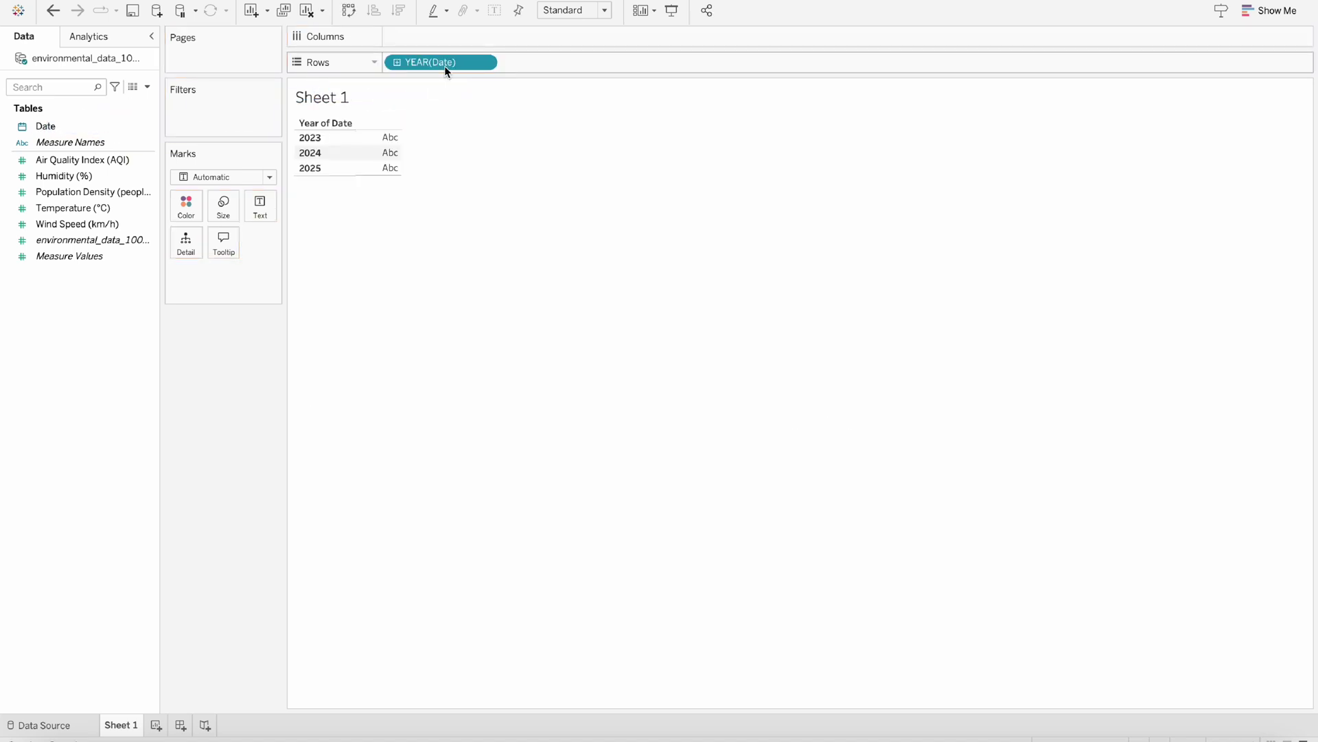
pyautogui.click(483, 63)
pyautogui.click(465, 431)
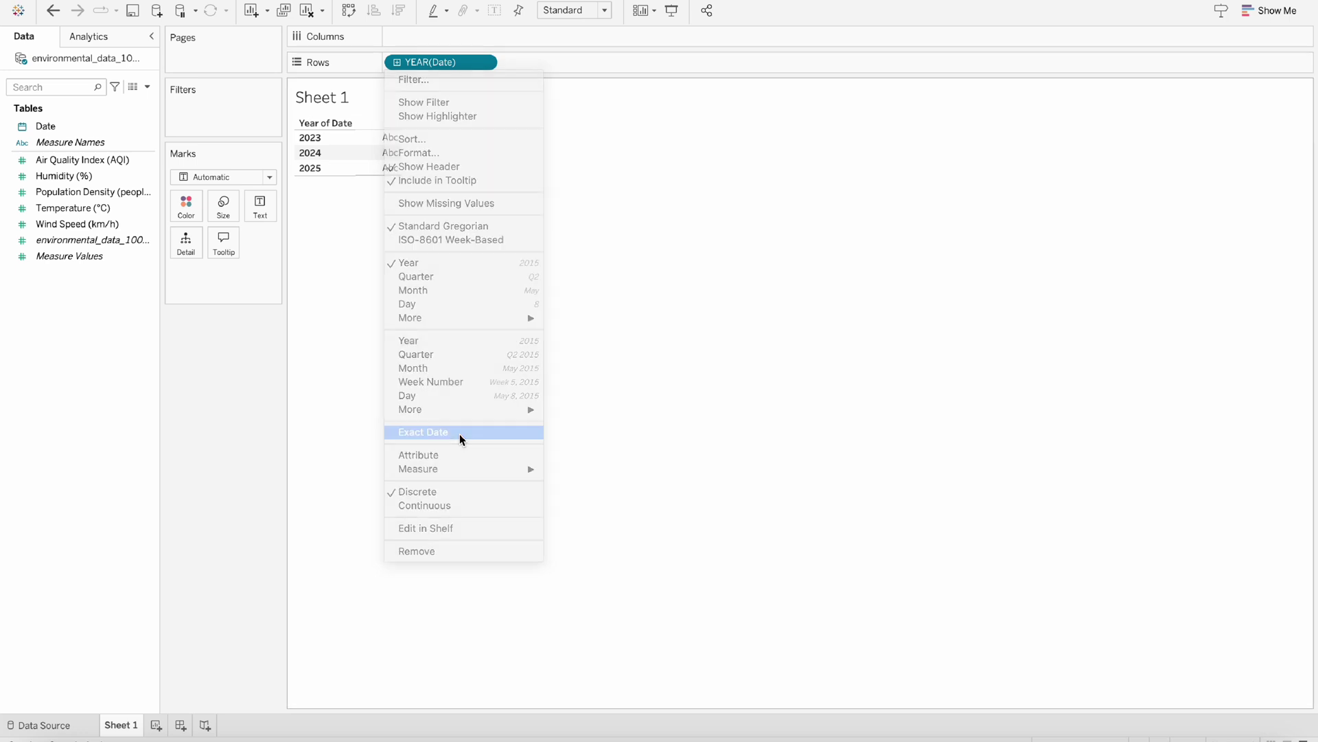
pyautogui.click(484, 63)
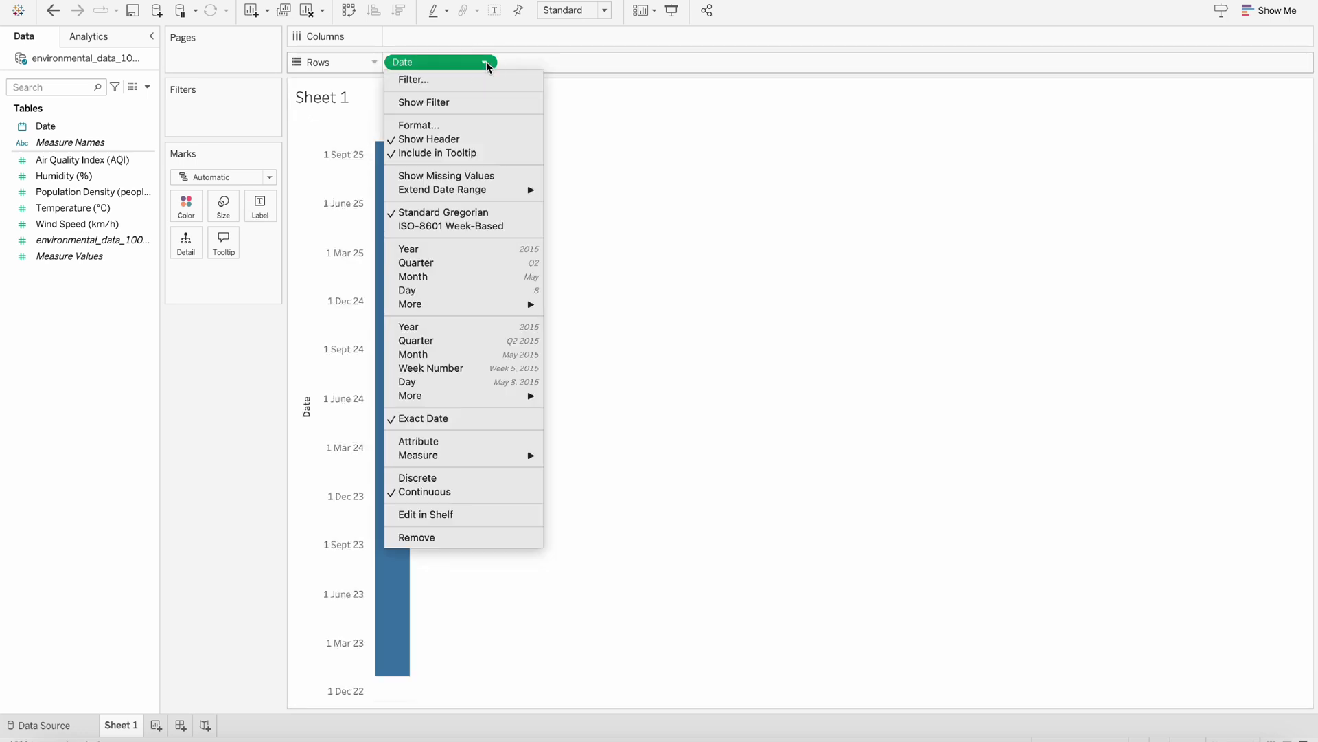
pyautogui.click(434, 478)
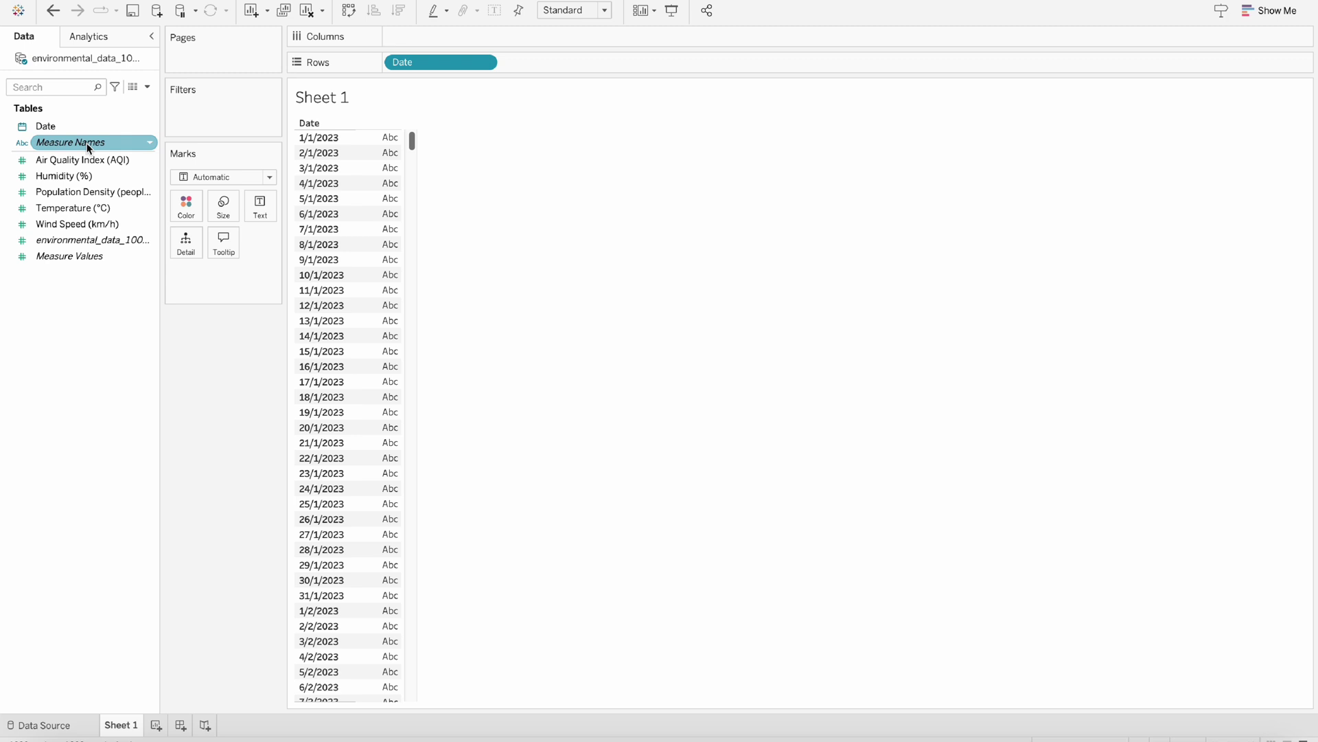
# Show only Temperature then Humidity as Measure Values columns, and widen the Temperature column
pyautogui.moveTo(87, 143); pyautogui.dragTo(494, 35)
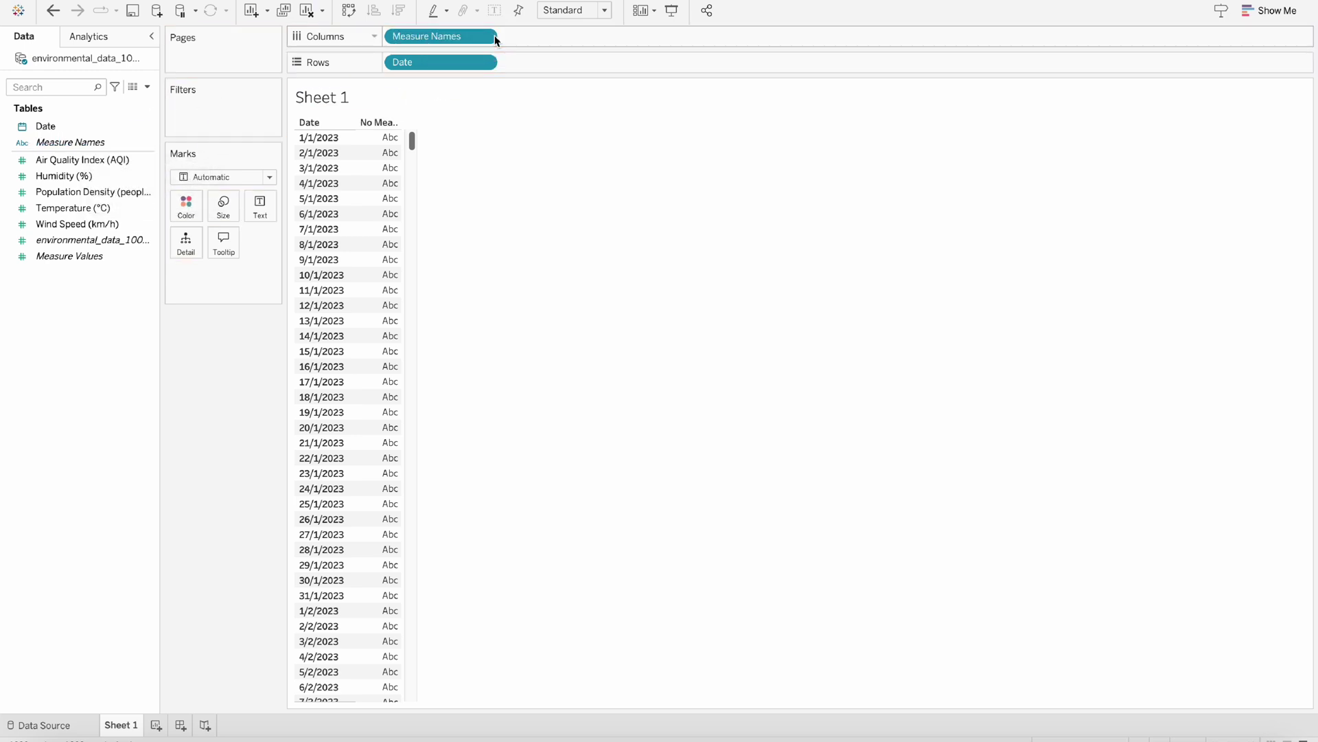
pyautogui.moveTo(347, 132); pyautogui.dragTo(567, 45)
pyautogui.doubleClick(98, 257)
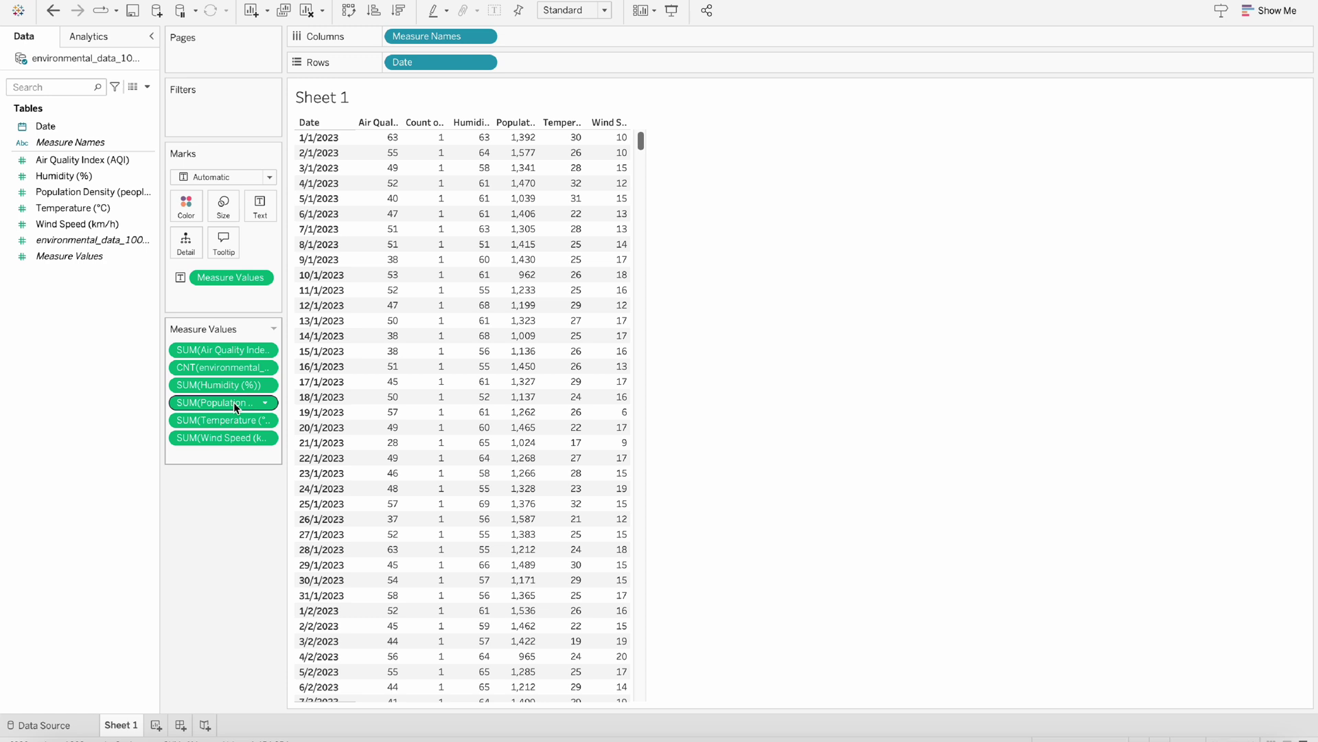
pyautogui.moveTo(226, 420); pyautogui.dragTo(231, 347)
pyautogui.moveTo(221, 405); pyautogui.dragTo(220, 357)
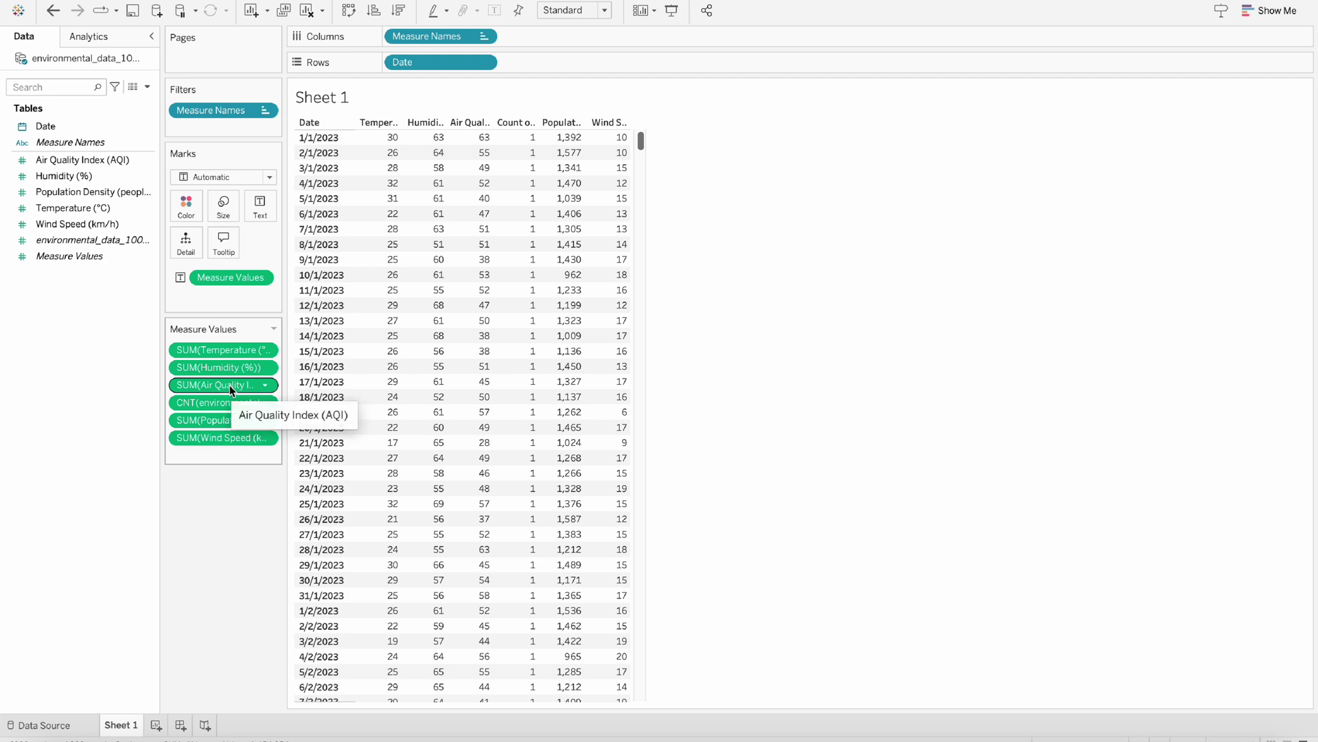
pyautogui.moveTo(212, 438); pyautogui.dragTo(210, 496)
pyautogui.moveTo(232, 420); pyautogui.dragTo(229, 497)
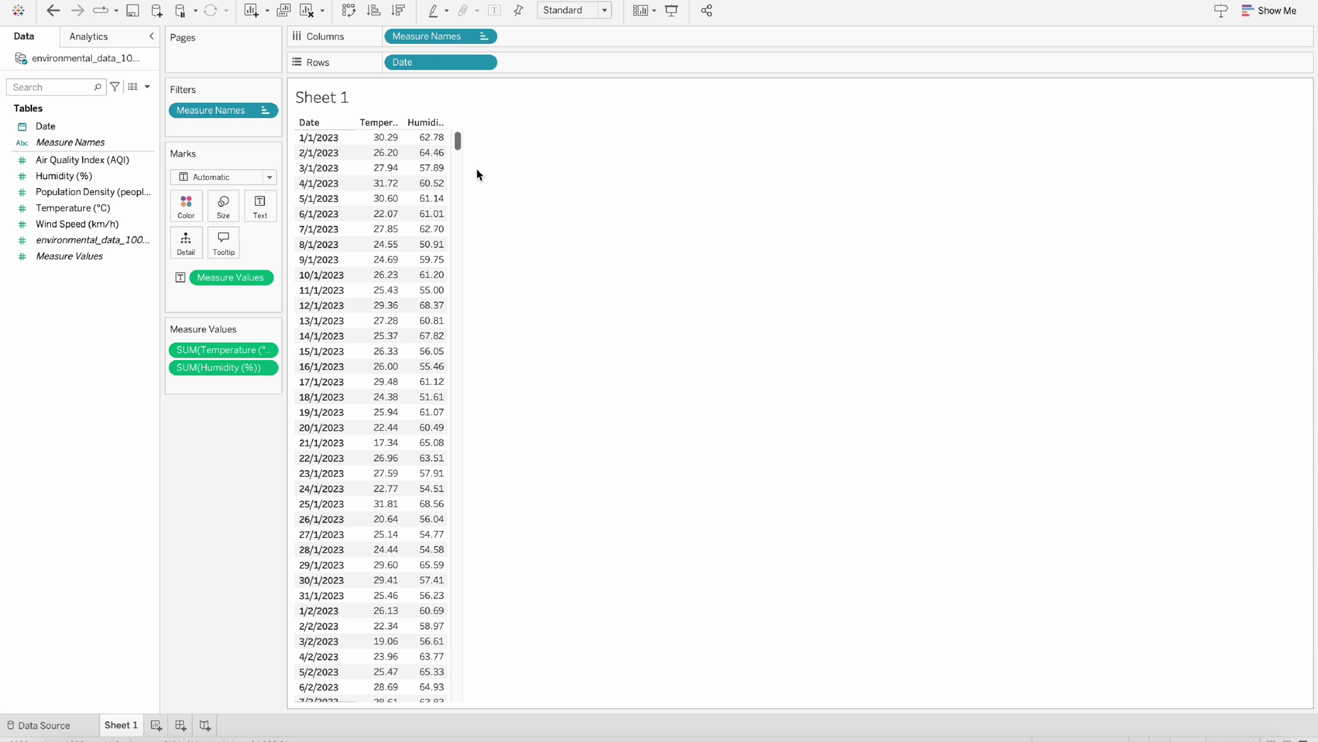
pyautogui.moveTo(405, 141)
pyautogui.moveTo(403, 126); pyautogui.dragTo(417, 127)
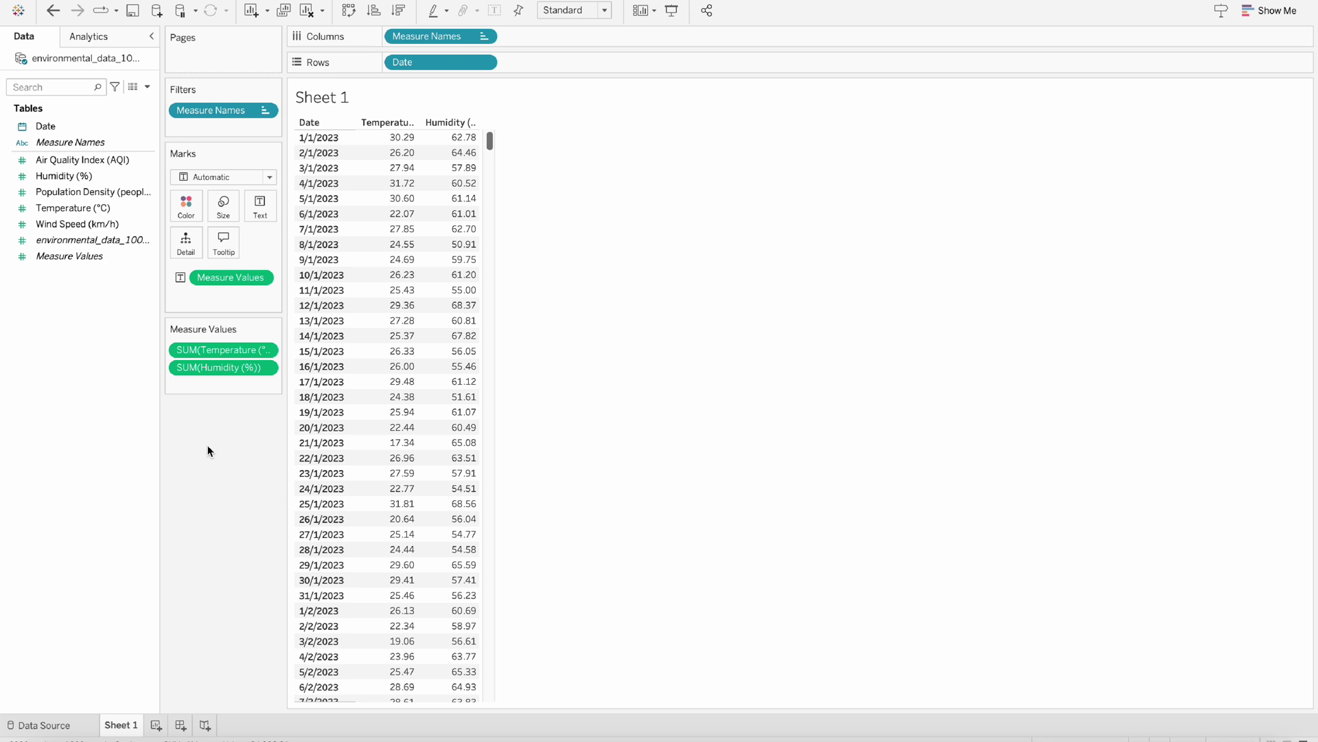
# Create a new calculated field and filter its function list to Table Calculation
pyautogui.click(147, 87)
pyautogui.click(103, 124)
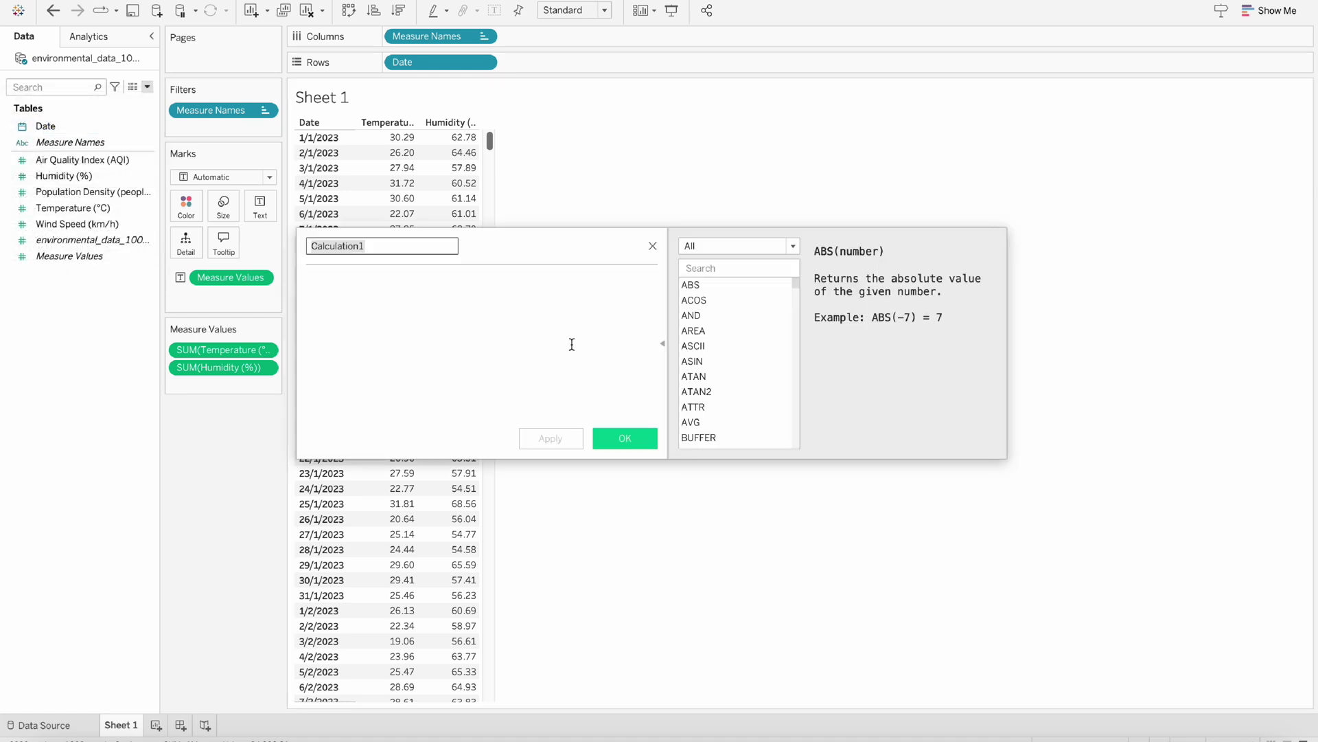
pyautogui.click(766, 247)
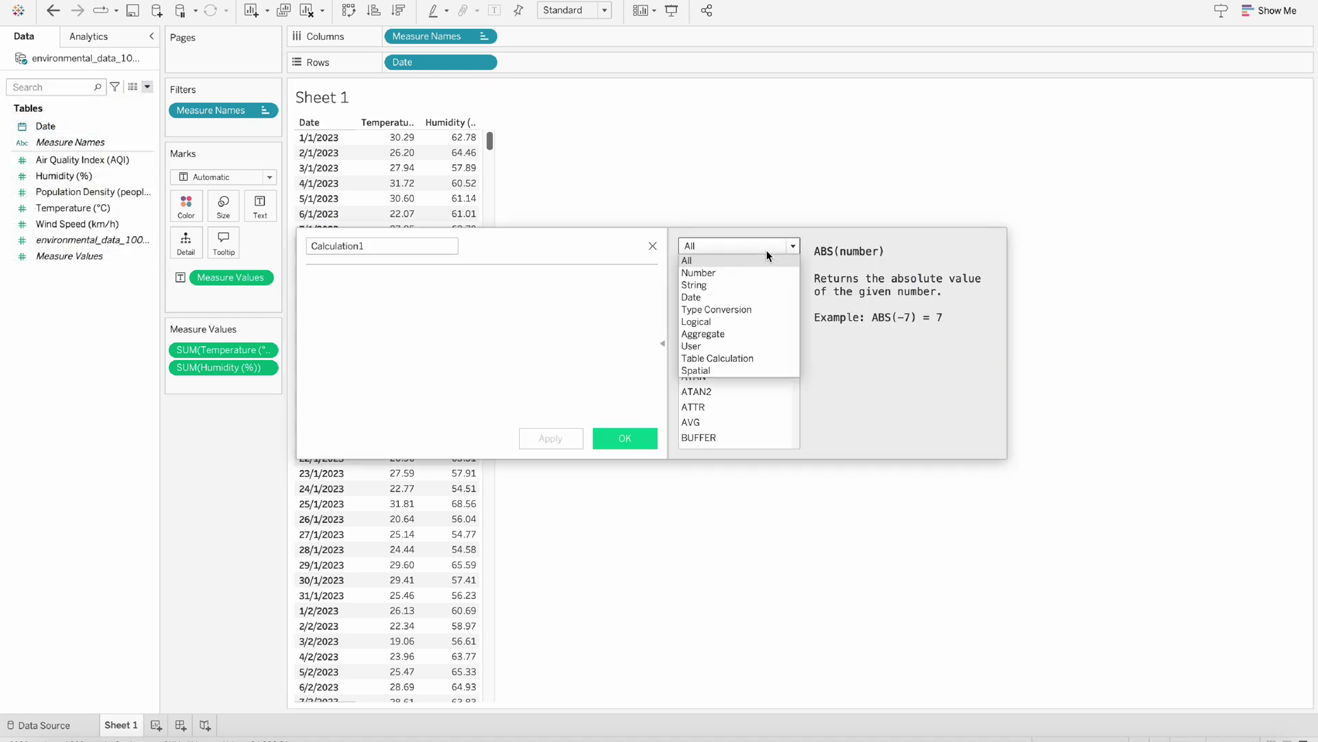
pyautogui.click(707, 356)
pyautogui.moveTo(762, 459); pyautogui.dragTo(759, 541)
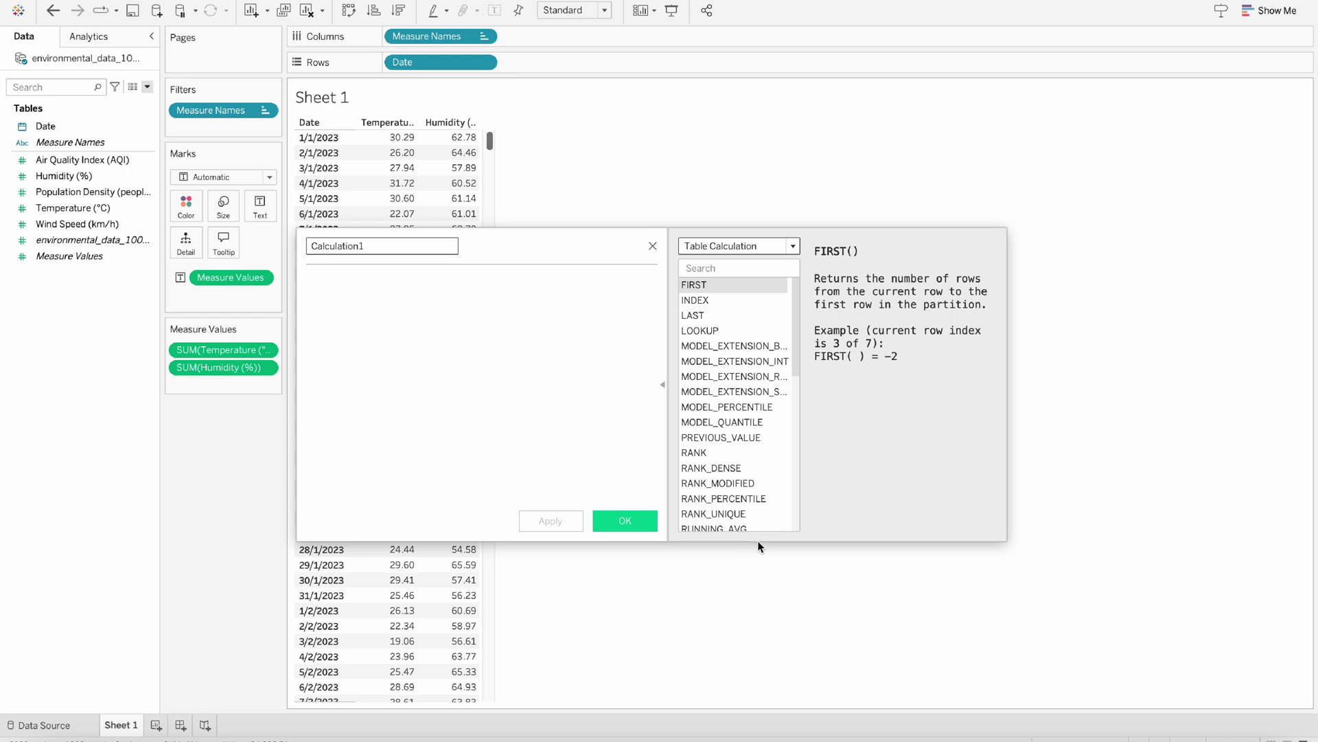
pyautogui.scroll(-3, 765, 455)
pyautogui.scroll(-5, 765, 454)
pyautogui.scroll(5, 765, 454)
pyautogui.scroll(-1, 765, 454)
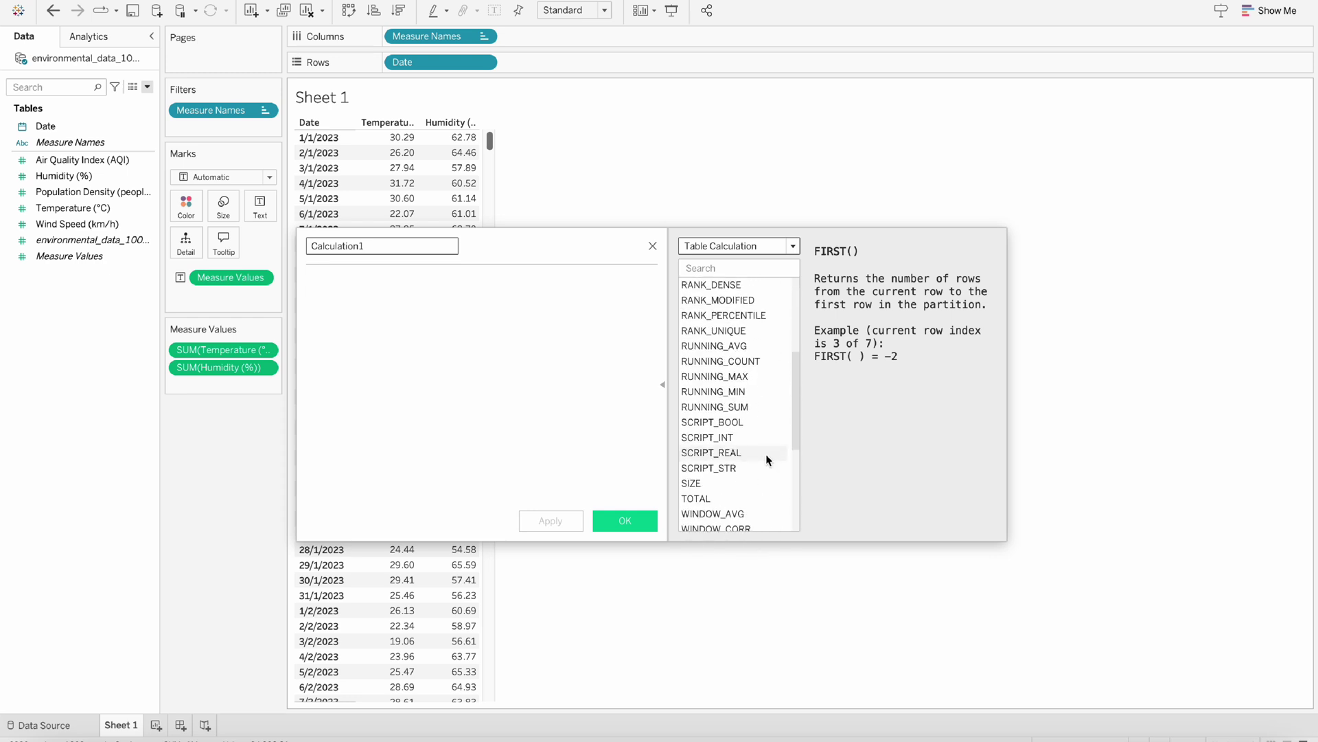
# Read the SCRIPT_BOOL, SCRIPT_INT, SCRIPT_REAL and SCRIPT_STR function descriptions
pyautogui.click(719, 423)
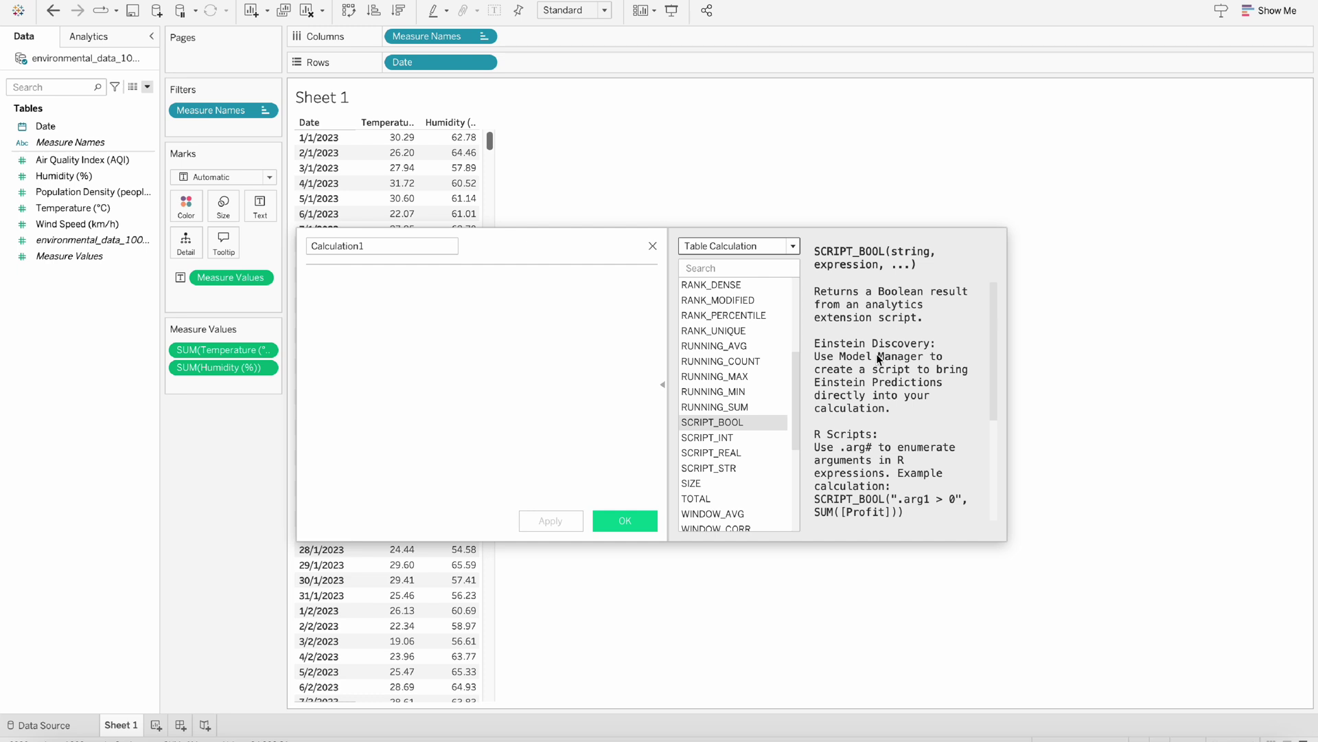
pyautogui.scroll(-3, 901, 411)
pyautogui.scroll(-1, 894, 427)
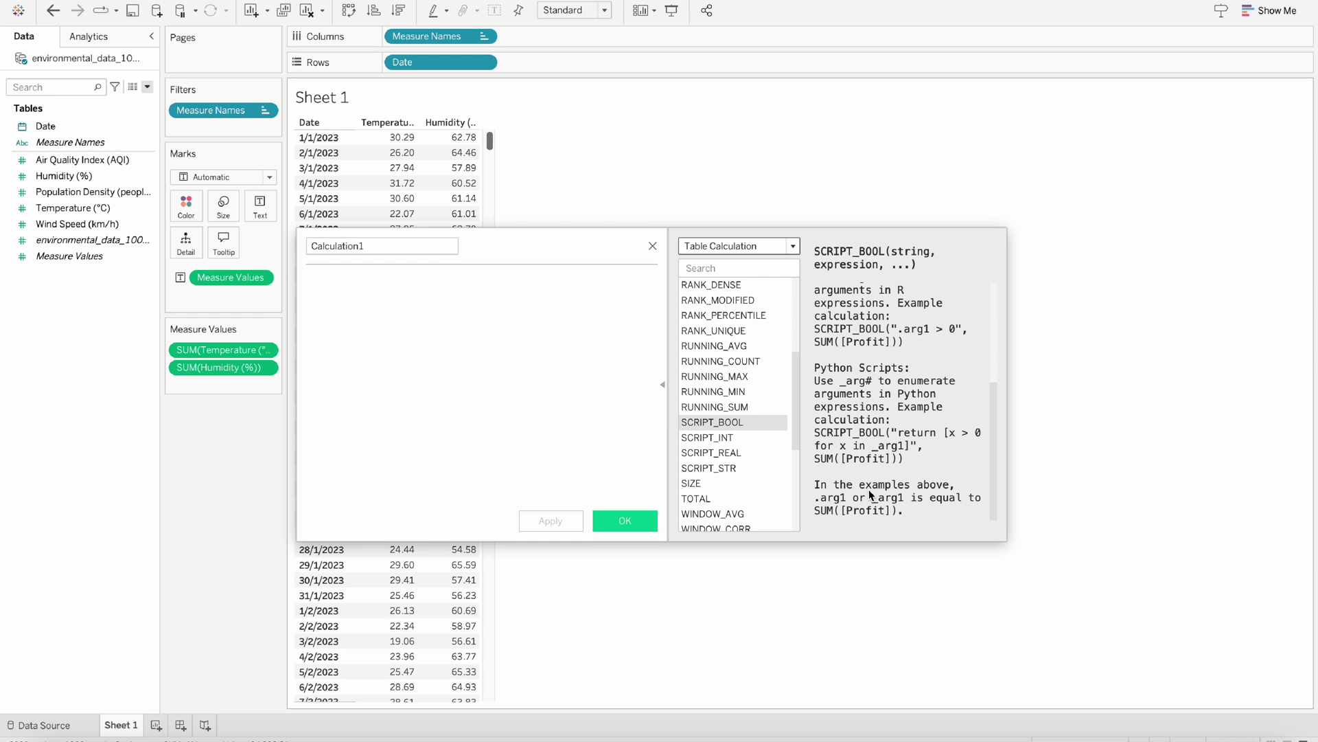
pyautogui.scroll(4, 900, 434)
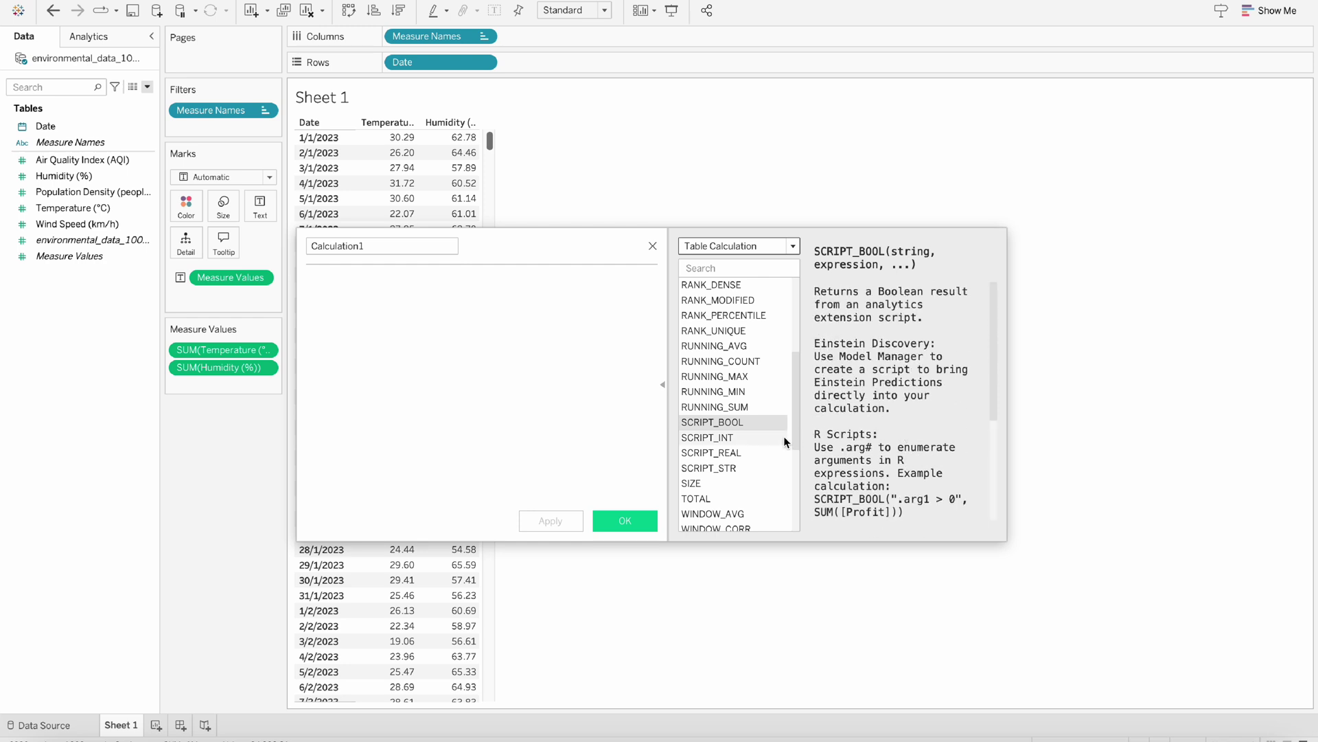
pyautogui.click(740, 438)
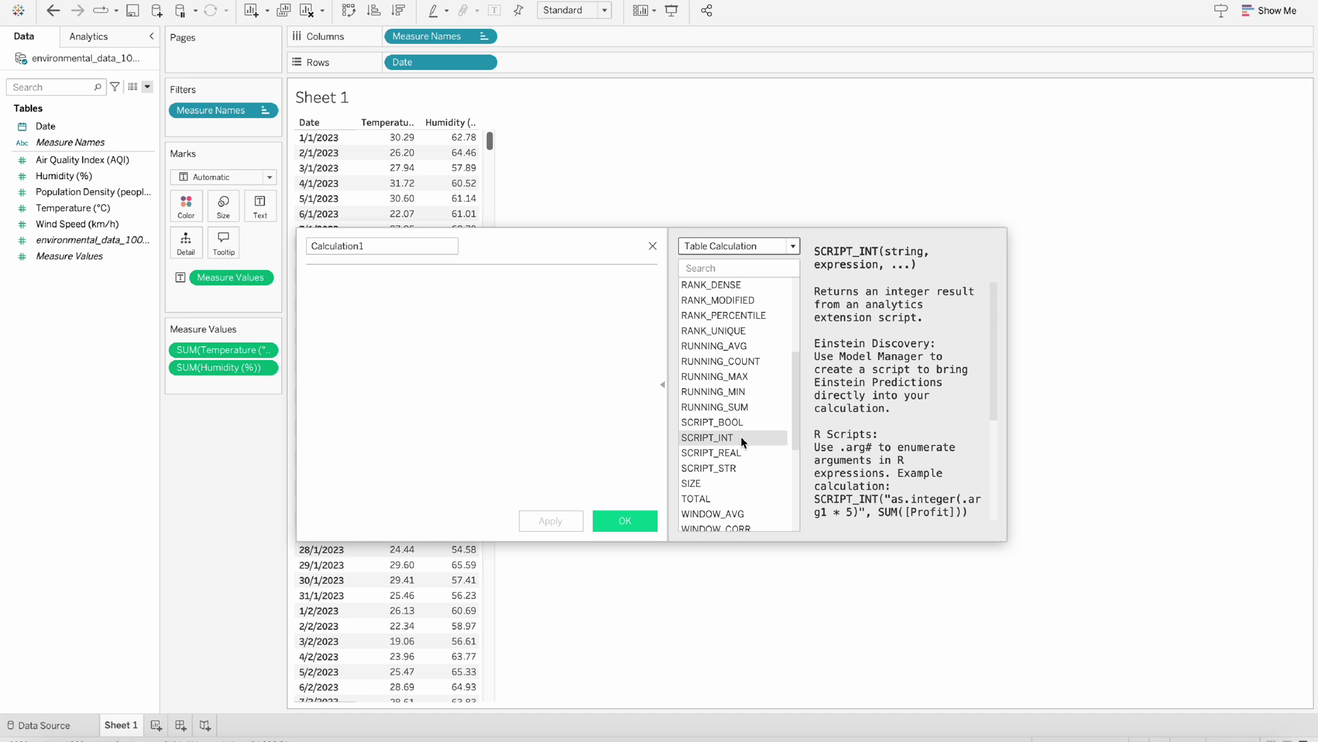
pyautogui.click(727, 453)
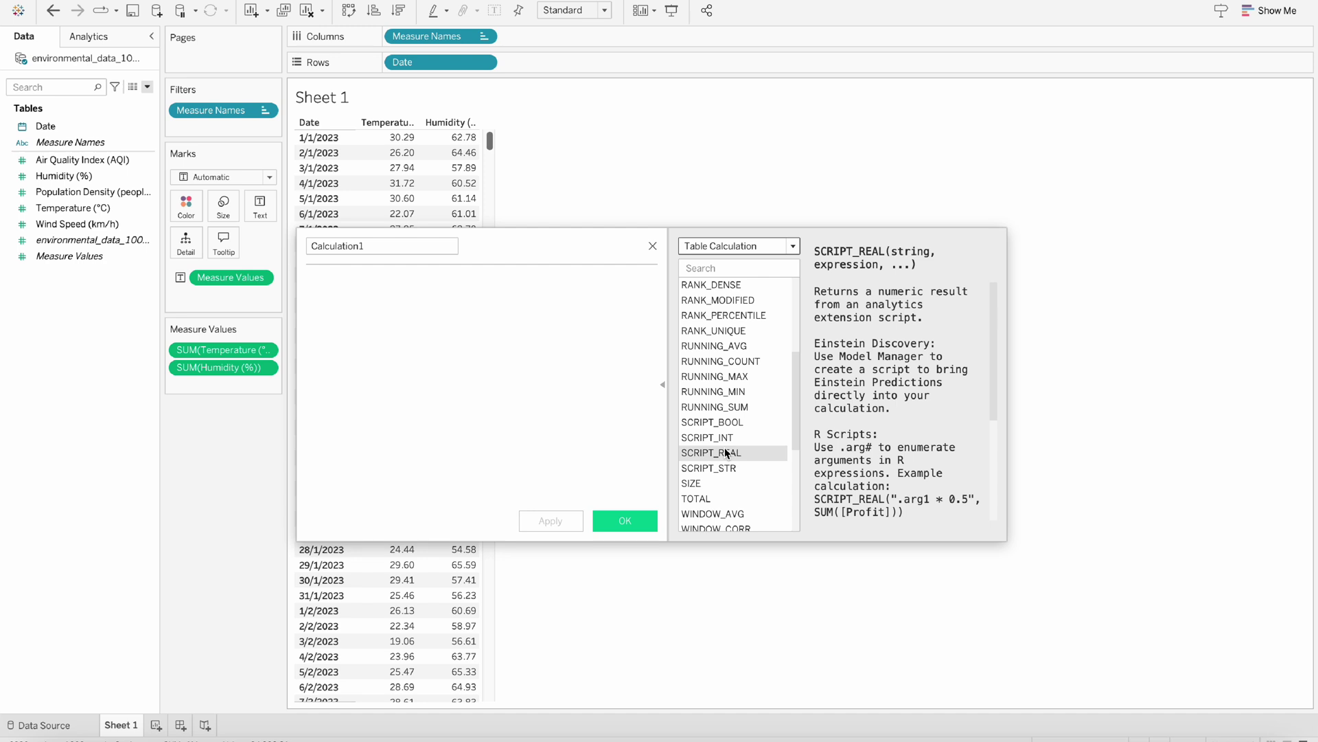
pyautogui.click(713, 469)
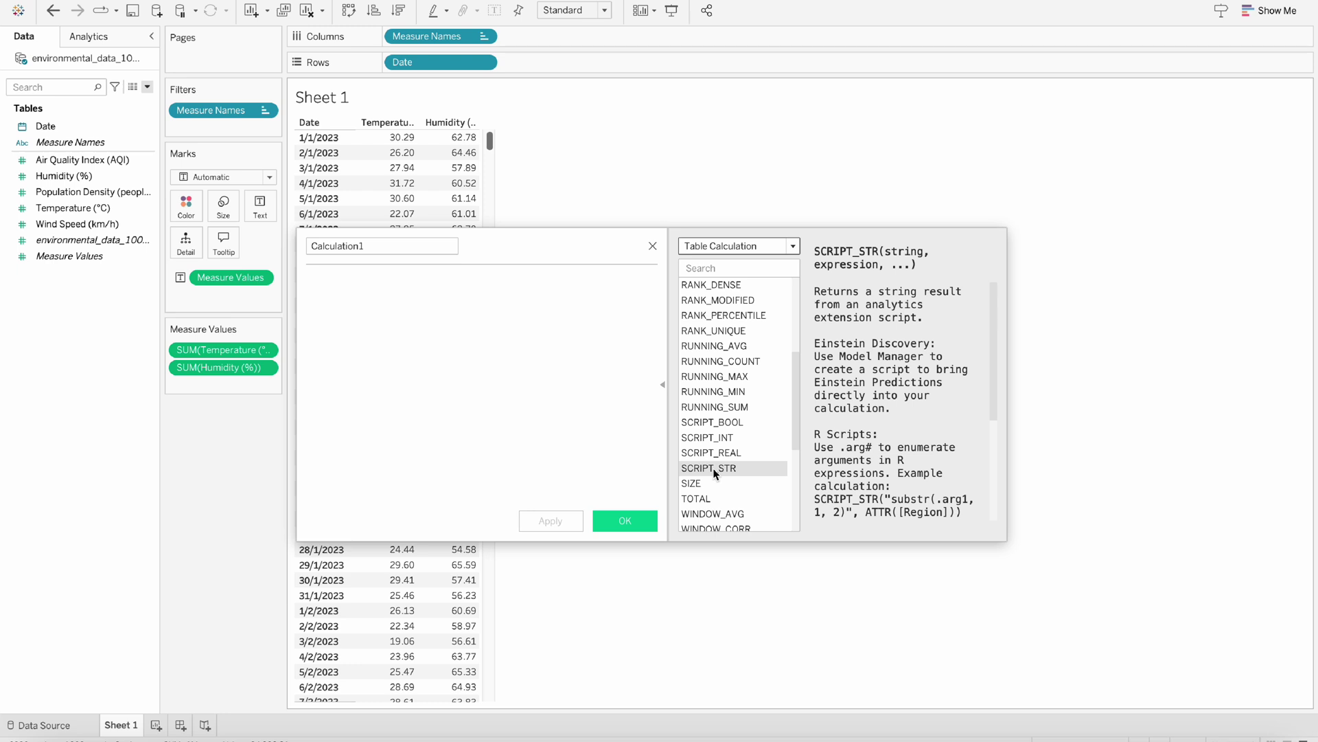
pyautogui.moveTo(536, 247); pyautogui.dragTo(758, 187)
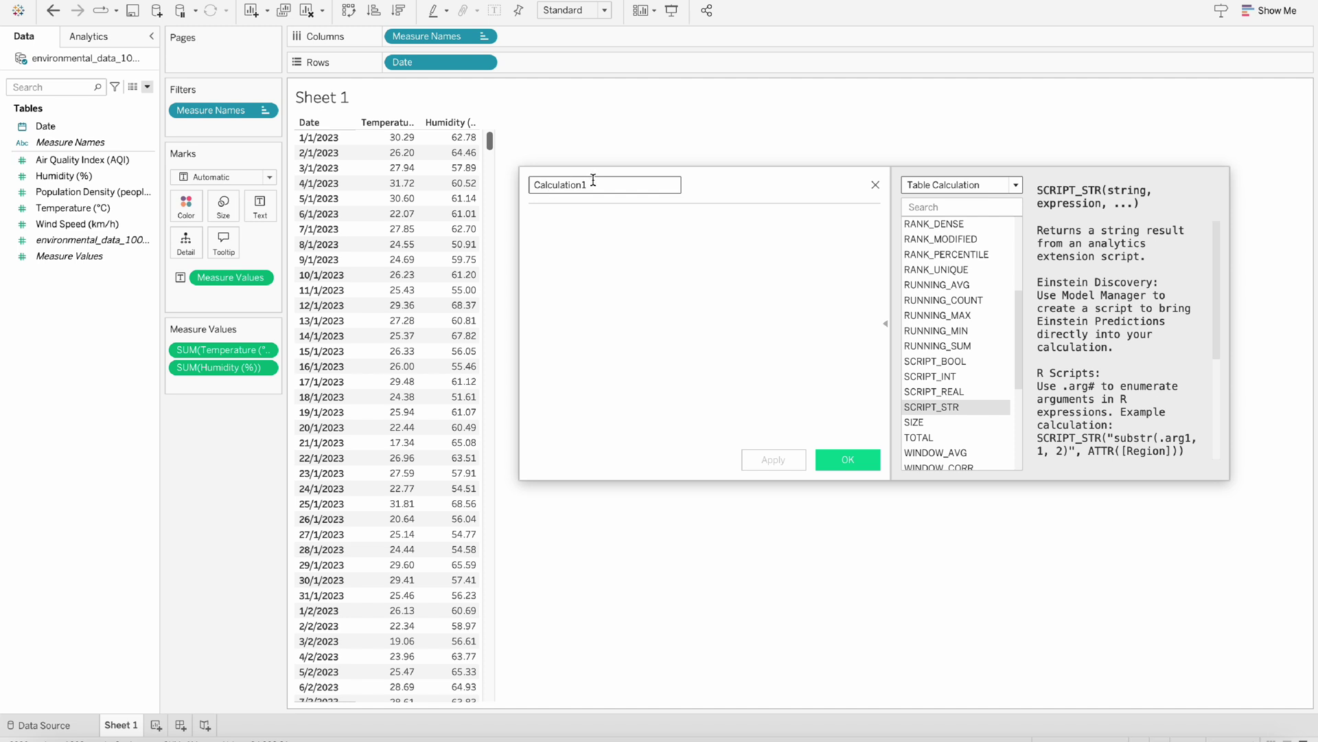
pyautogui.click(951, 392)
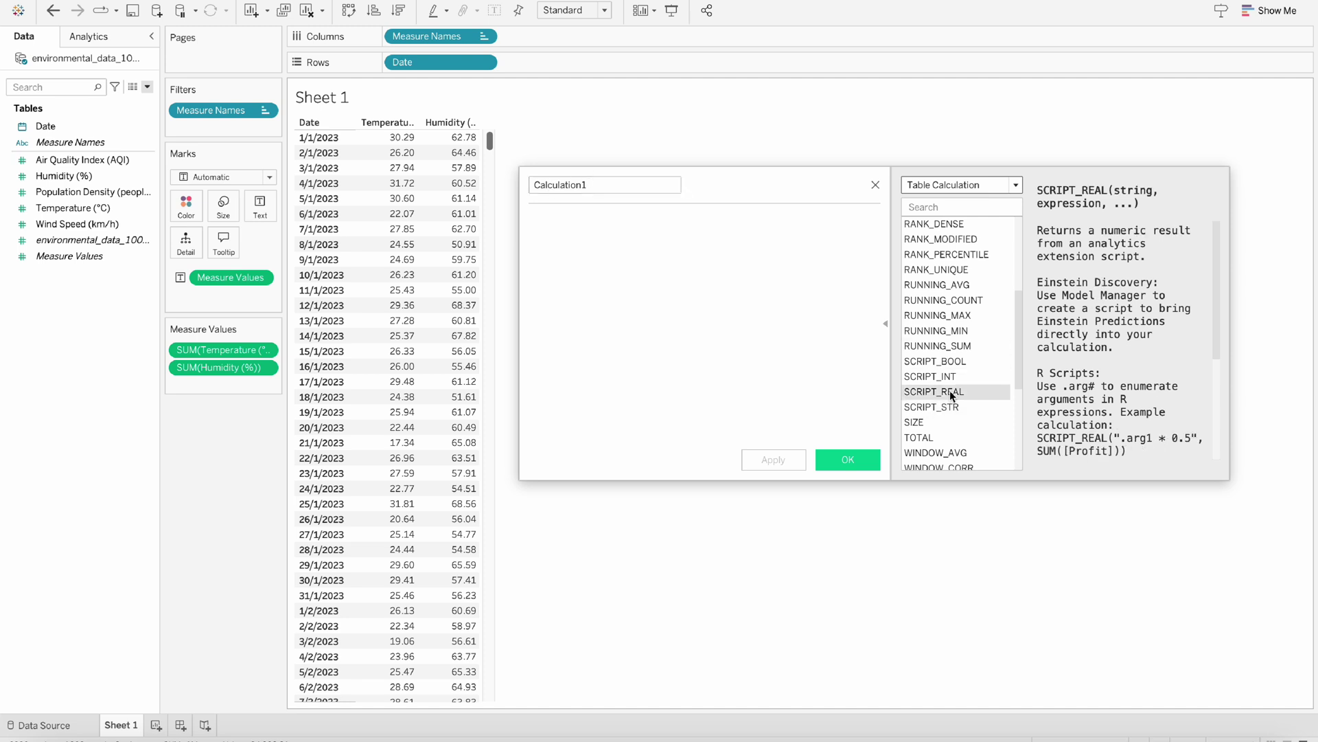
# Name the calculation 'Corelation coefficient' and place the cursor in the formula
pyautogui.doubleClick(637, 188)
pyautogui.write('Core')
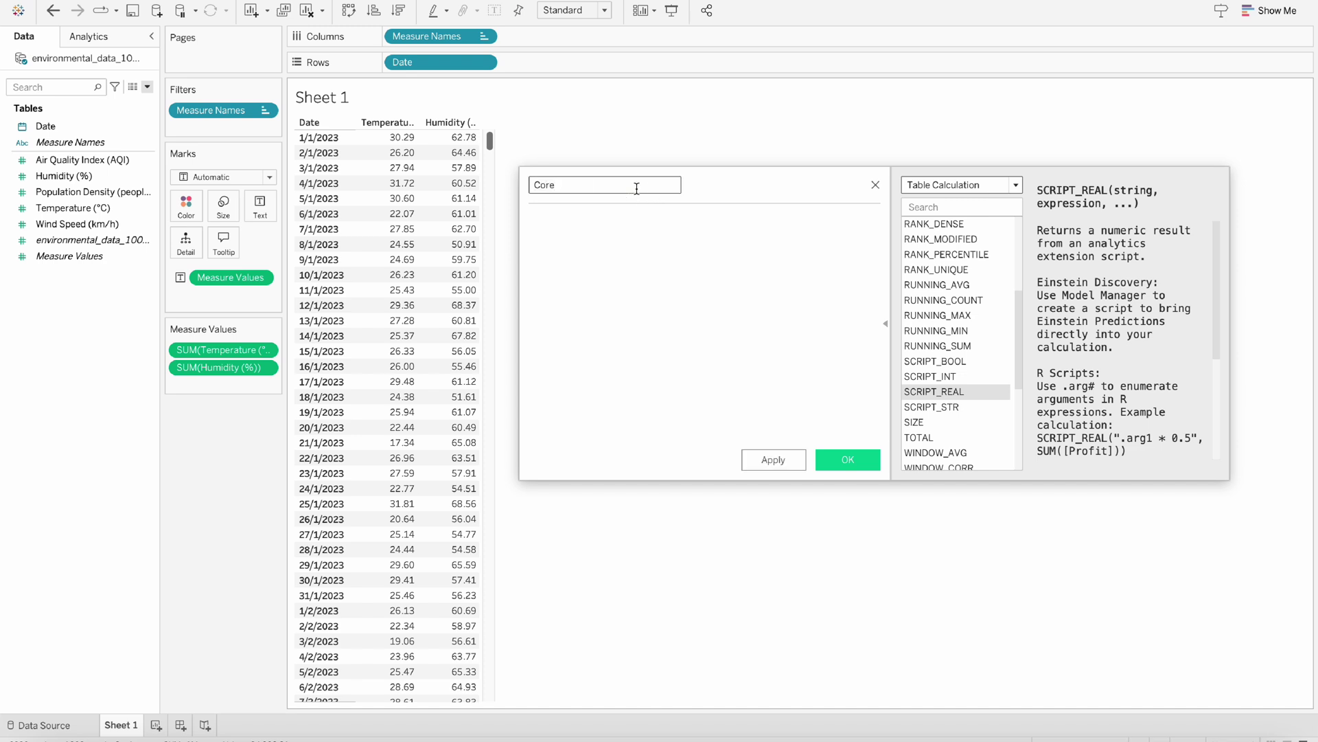
pyautogui.write('lation coefficient')
pyautogui.click(604, 272)
# Insert the SCRIPT_REAL function into the Corelation coefficient formula
pyautogui.write('script')
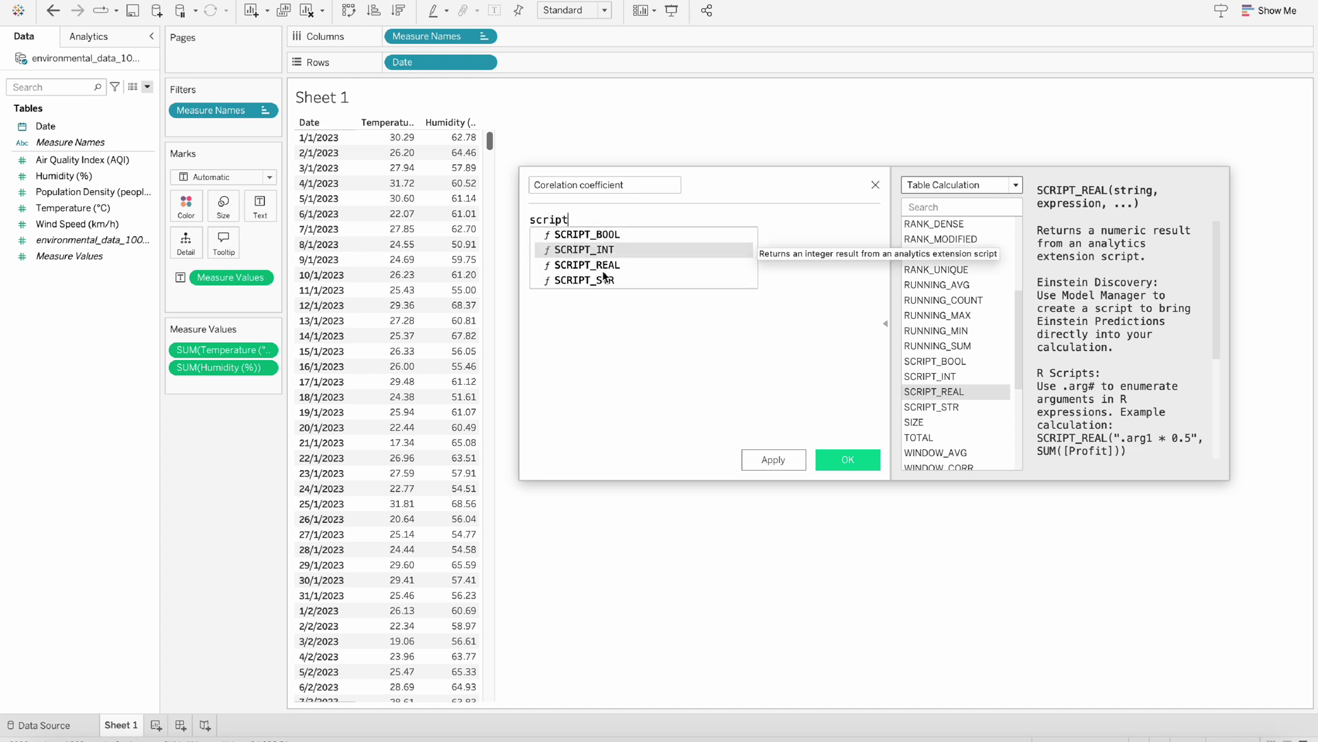
pyautogui.doubleClick(602, 267)
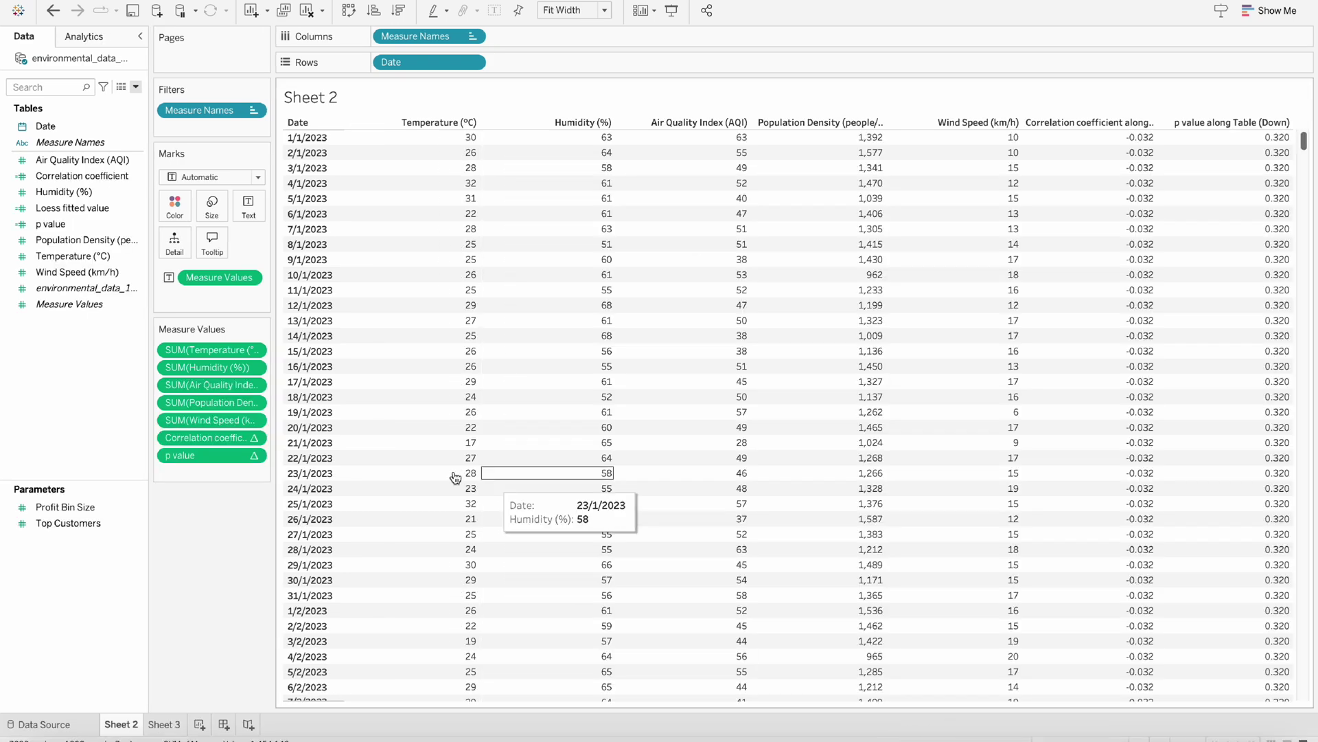
pyautogui.click(70, 221)
# Copy the pearsonr script from the Correlation coefficient field and paste it over the formula
pyautogui.click(77, 179)
pyautogui.rightClick(77, 179)
pyautogui.click(104, 263)
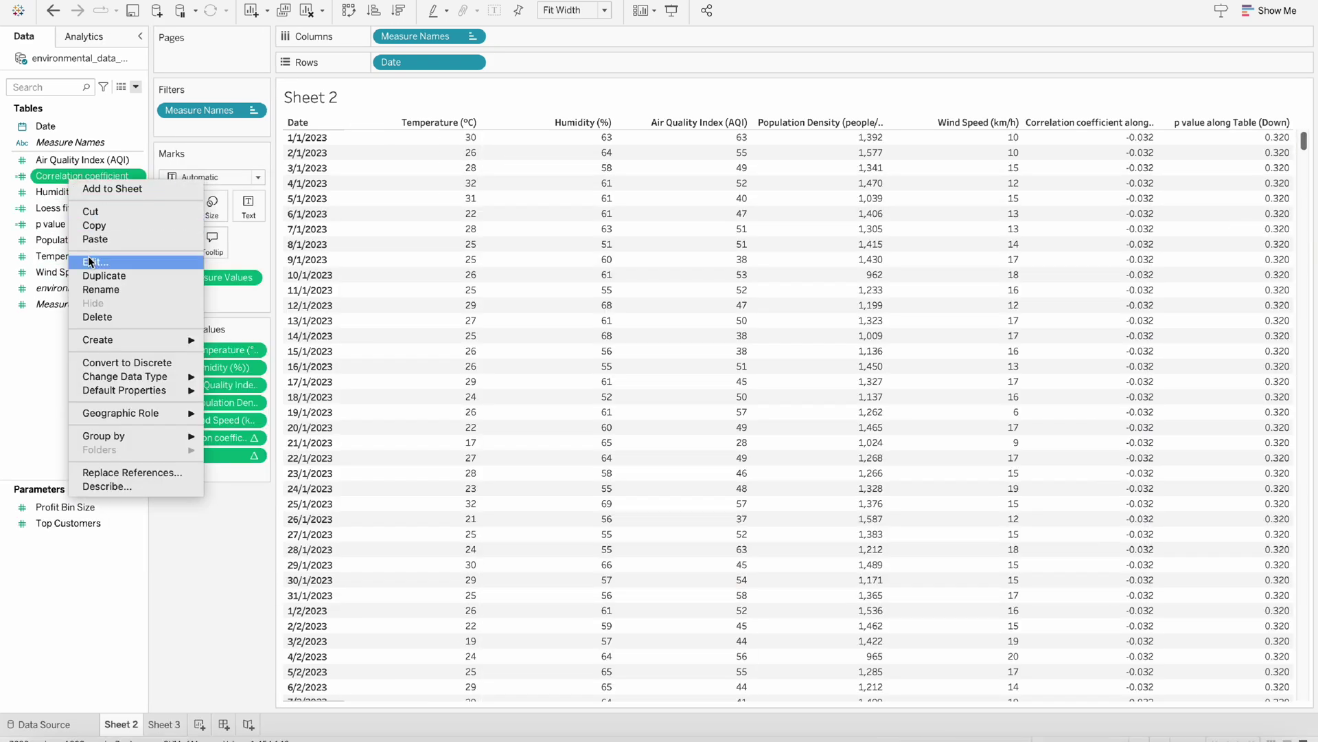
pyautogui.click(105, 263)
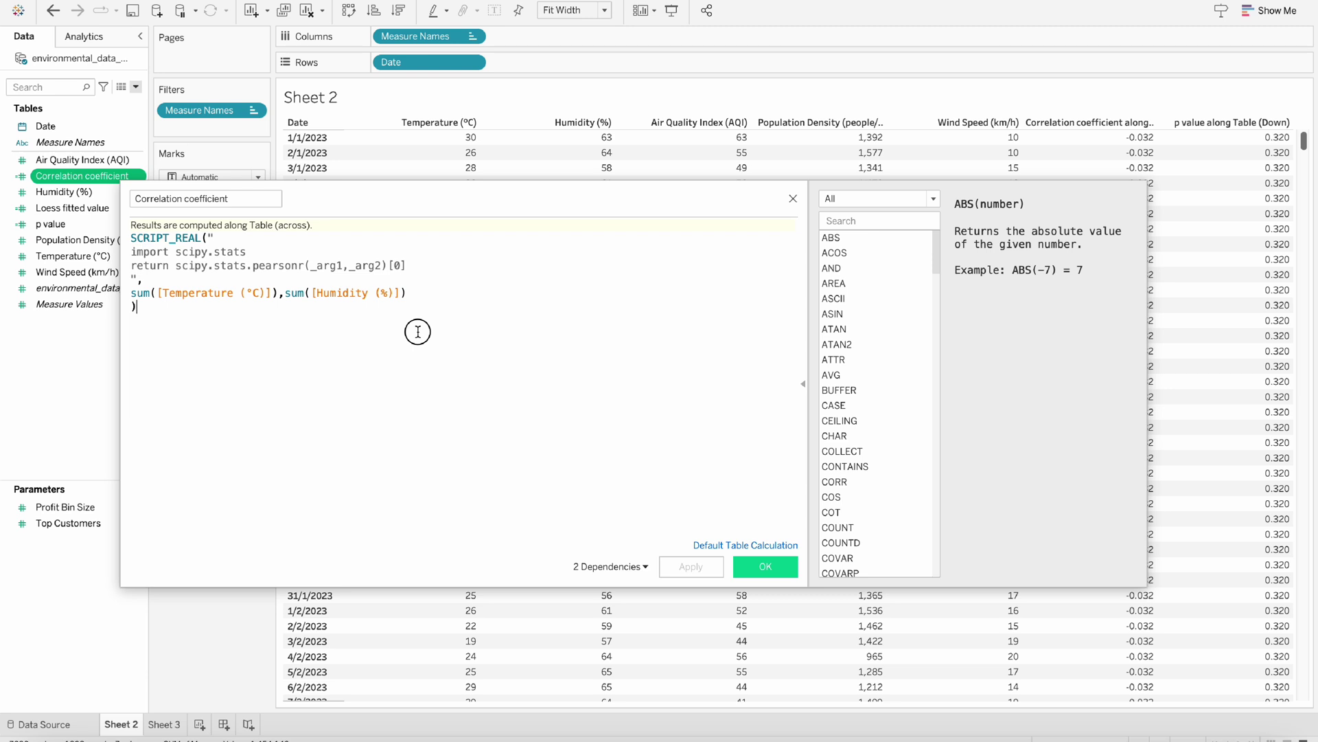
pyautogui.hotkey('ctrl', 'a')
pyautogui.hotkey('ctrl', 'c')
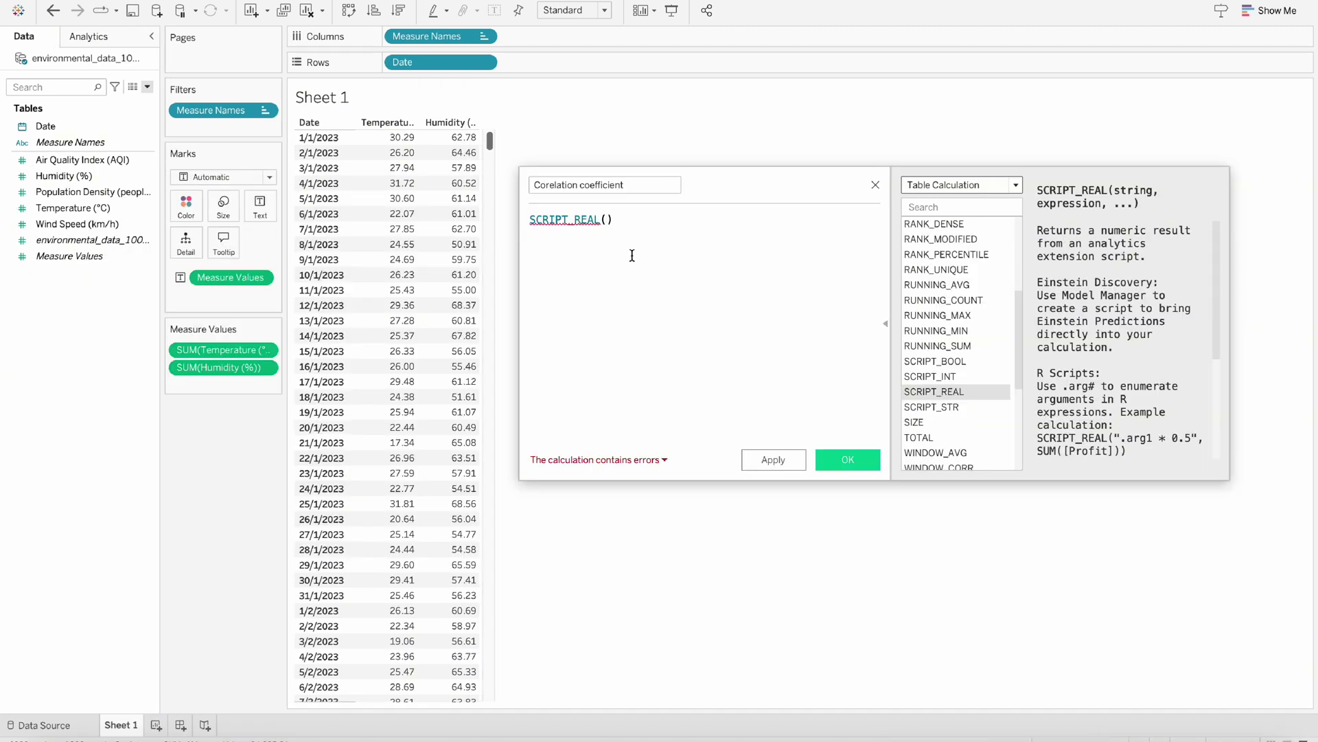
pyautogui.hotkey('ctrl', 'a')
pyautogui.hotkey('ctrl', 'v')
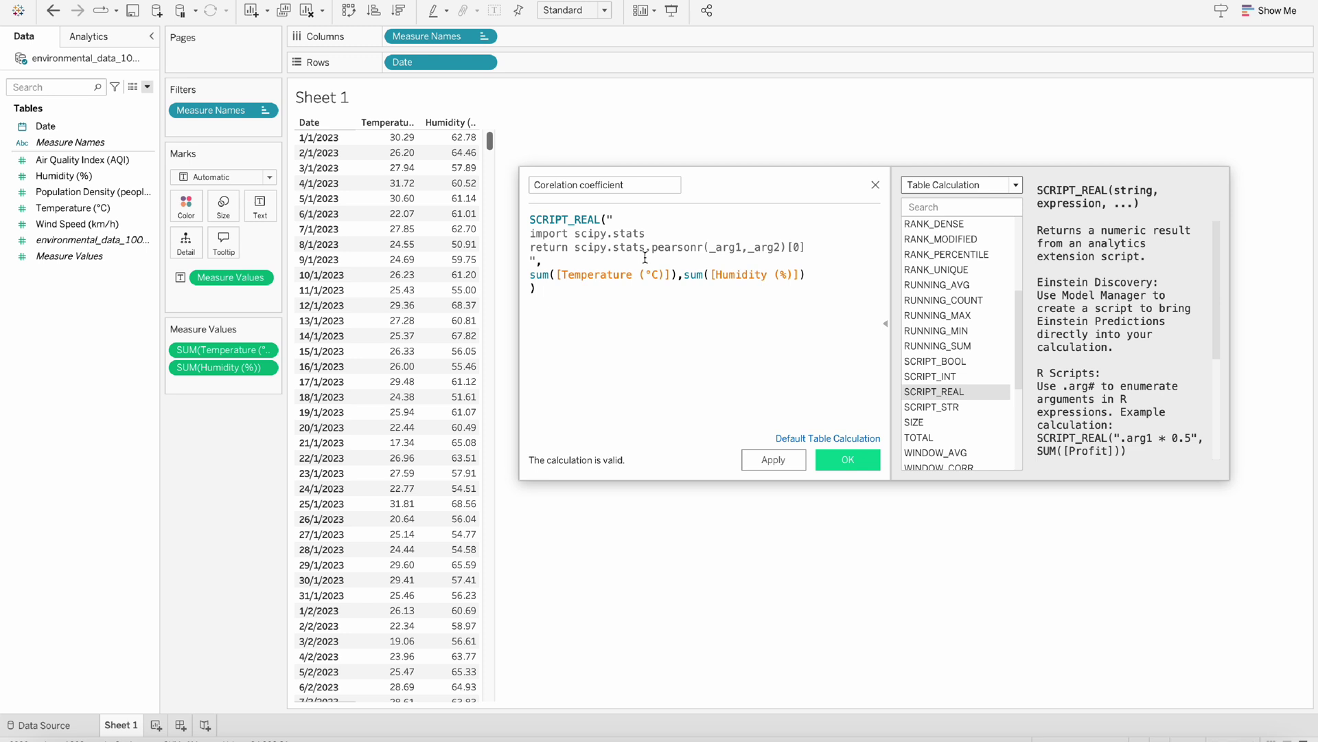
# Check the SCRIPT_REAL call and its scipy.stats.pearsonr(_arg1,_arg2)[0] arguments in the formula
pyautogui.moveTo(600, 219); pyautogui.dragTo(534, 219)
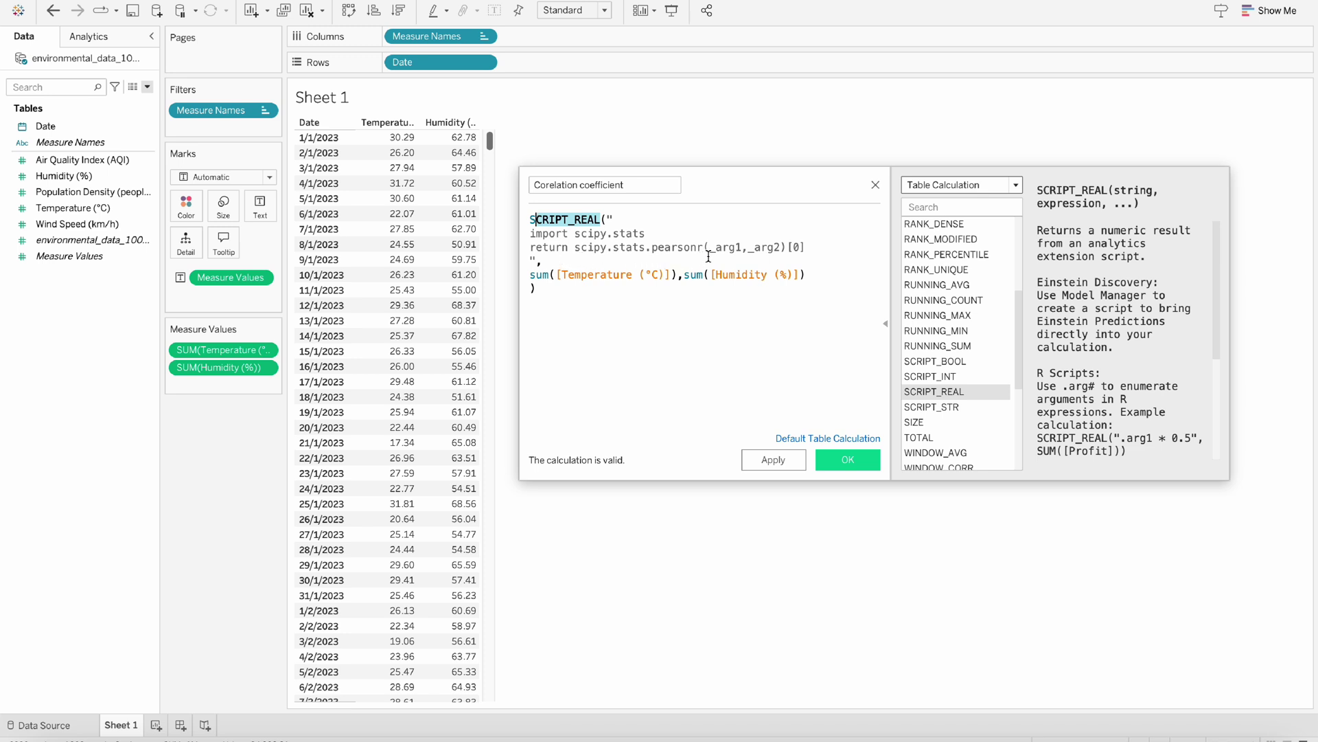
pyautogui.moveTo(710, 248); pyautogui.dragTo(788, 248)
pyautogui.click(726, 314)
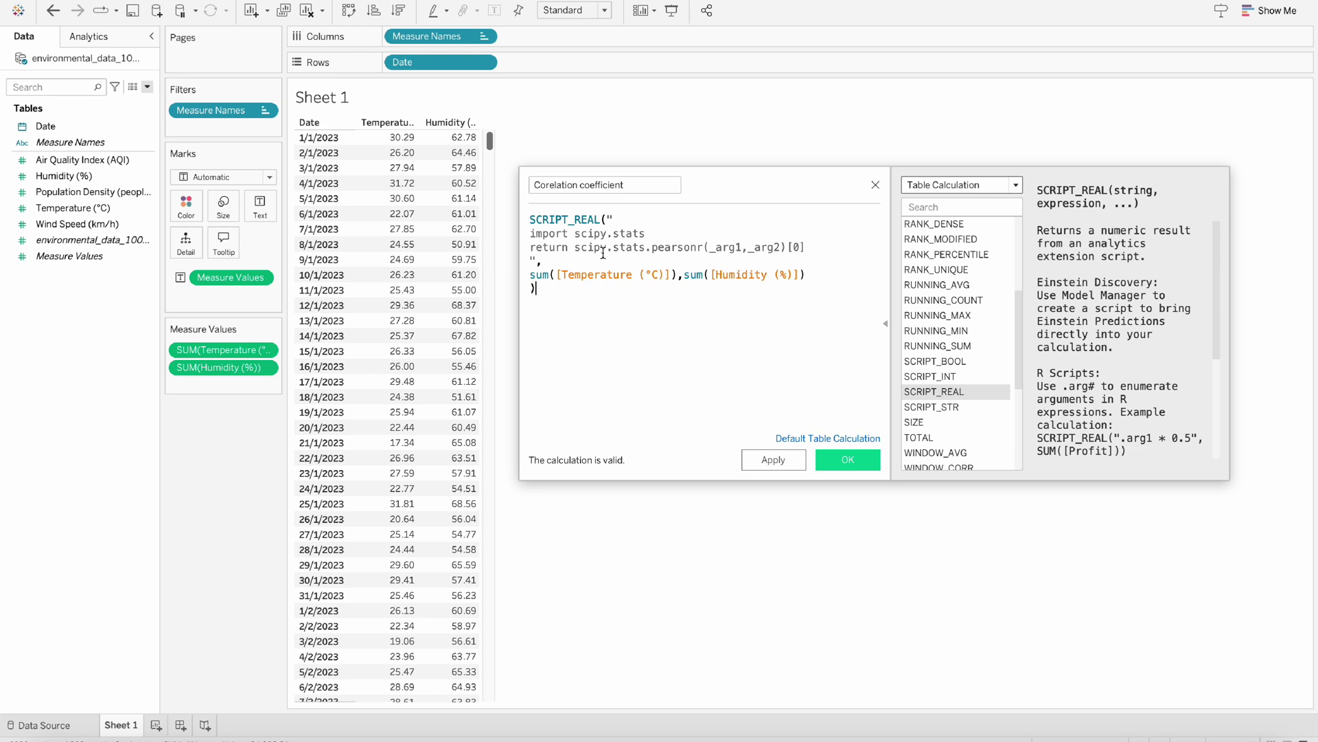
# Save the Corelation coefficient field and paste the copied calculation into the Data pane
pyautogui.click(857, 462)
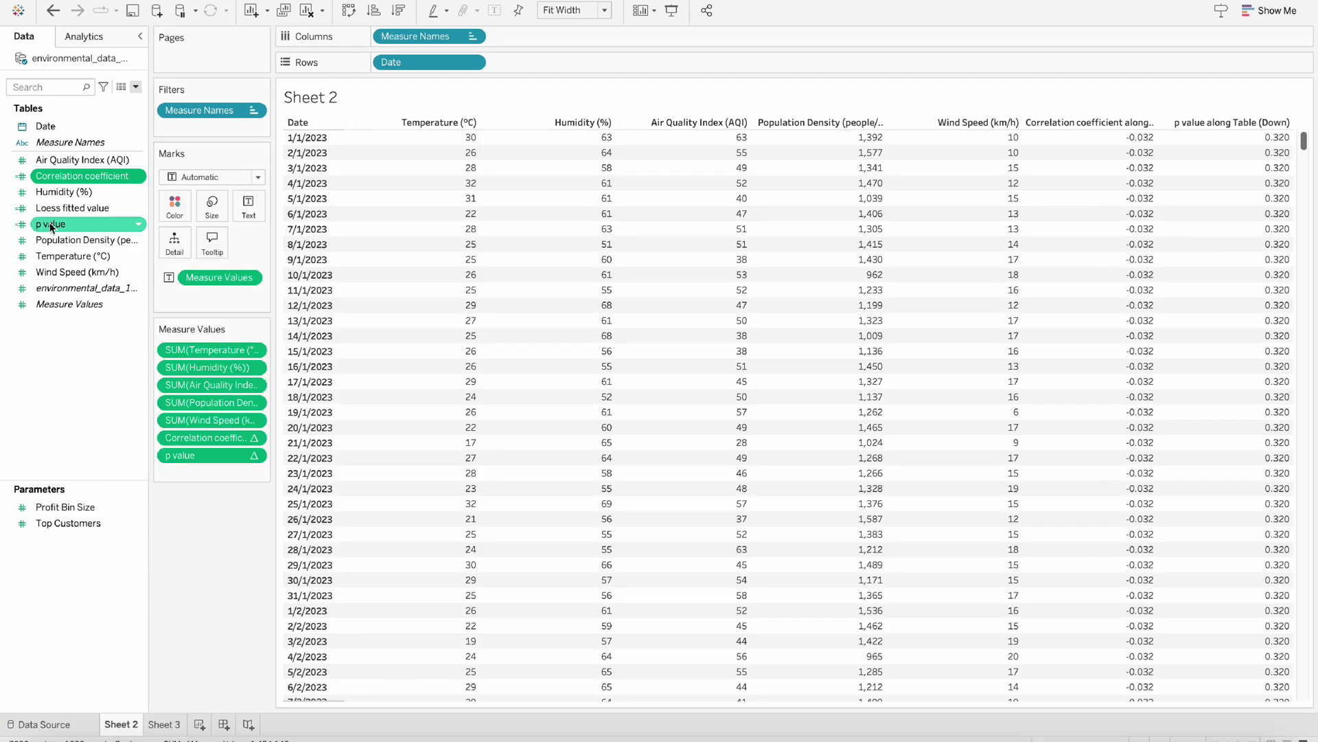
pyautogui.click(51, 226)
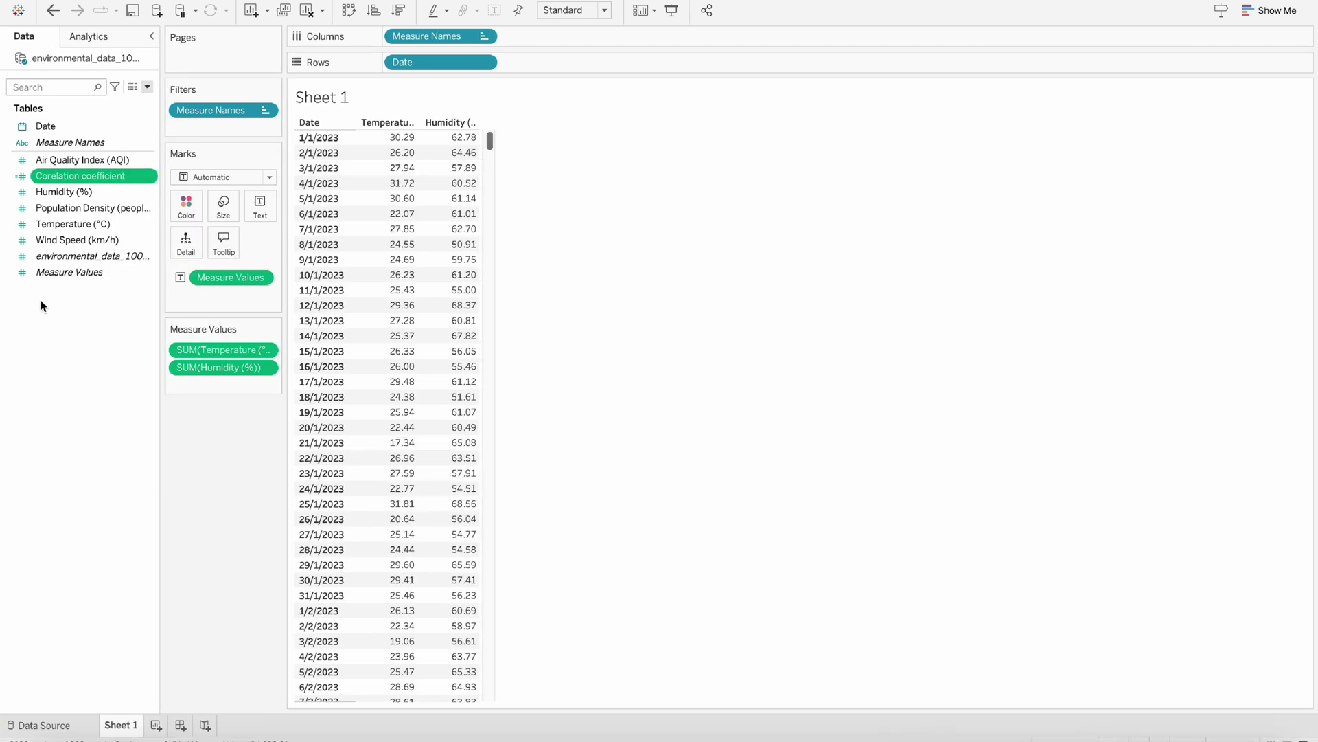
pyautogui.rightClick(37, 314)
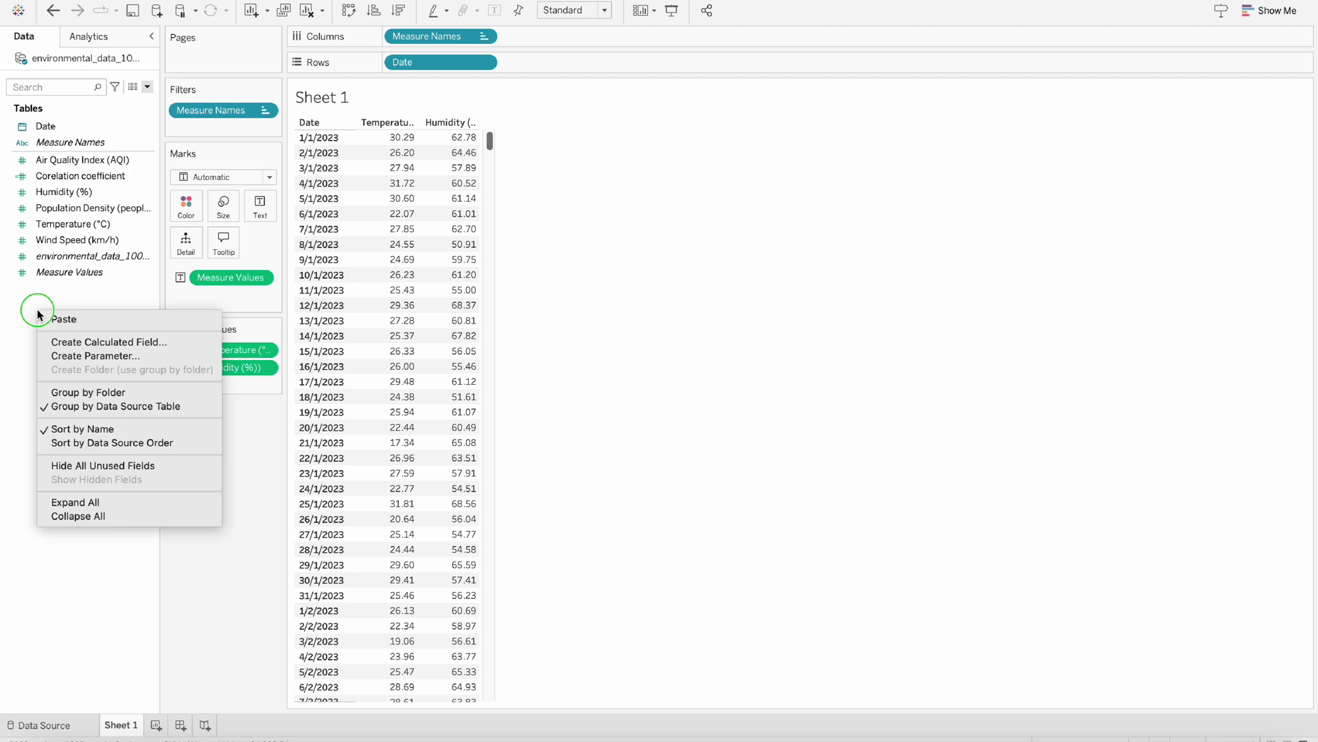
pyautogui.click(62, 319)
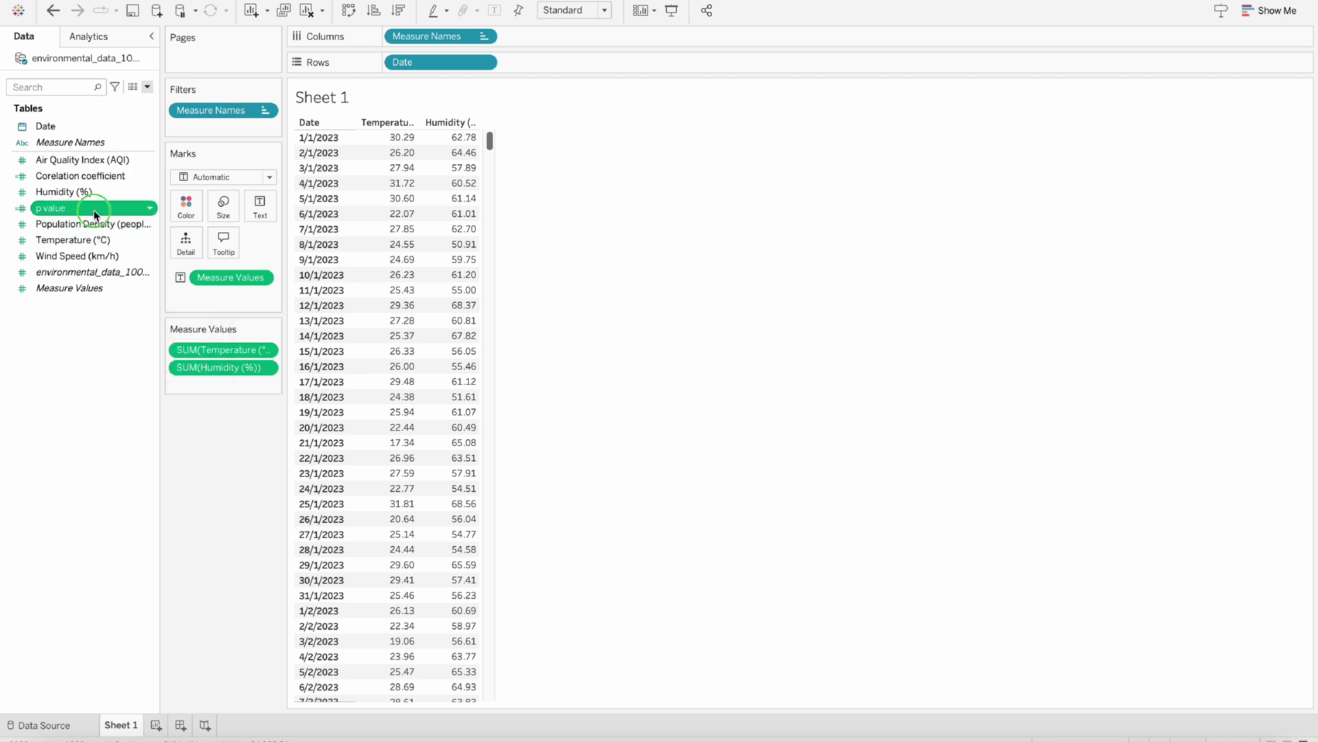
# Edit the p value calculation to return pearsonr(_arg1,_arg2)[1] and save it
pyautogui.rightClick(95, 214)
pyautogui.click(140, 293)
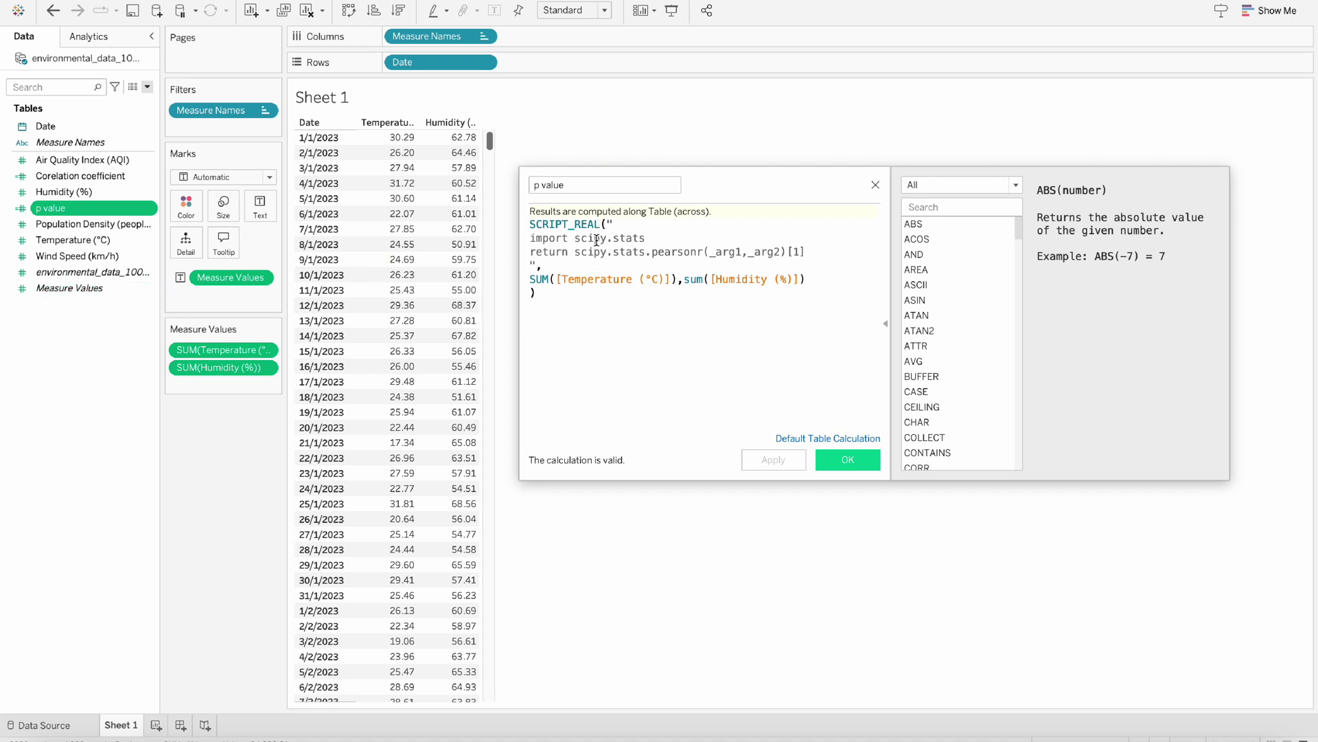
pyautogui.moveTo(530, 237); pyautogui.dragTo(629, 258)
pyautogui.click(623, 301)
pyautogui.click(848, 460)
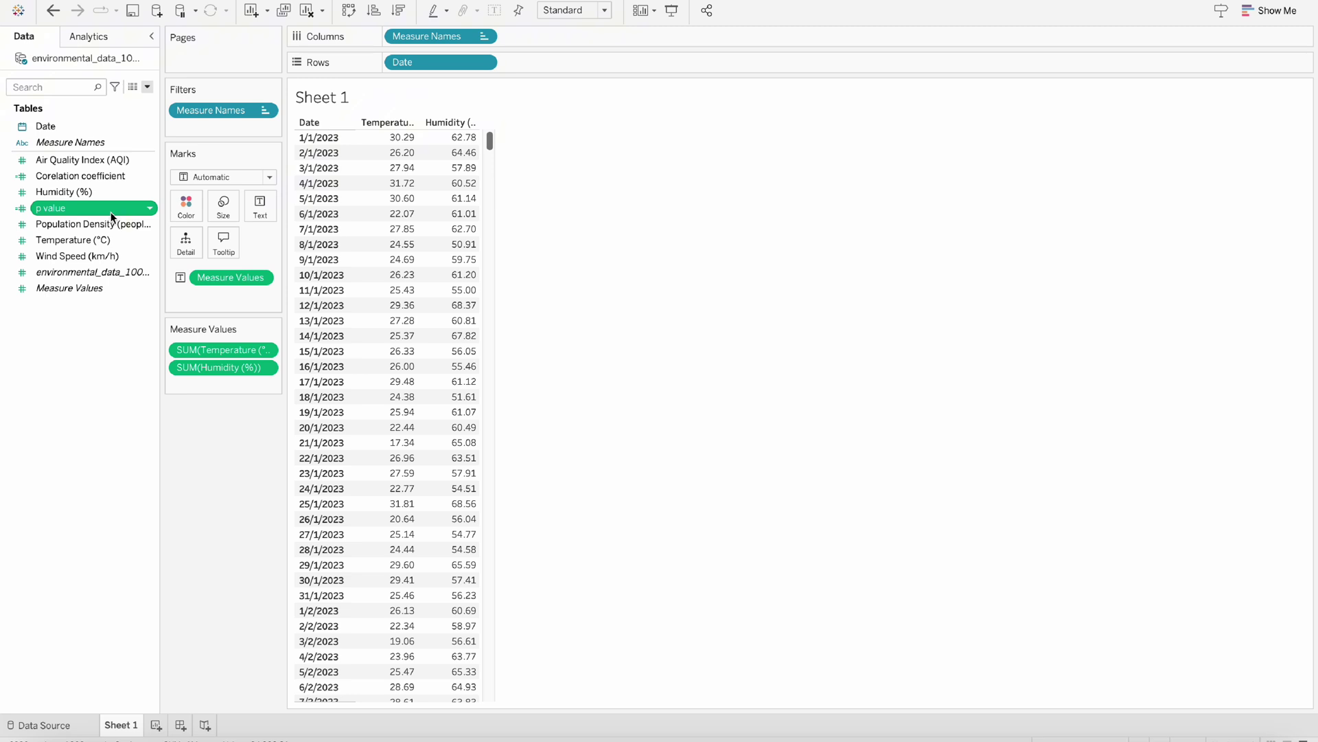
# Add Corelation coefficient (-0.03) and p value (0.32) to Measure Values as table columns
pyautogui.moveTo(88, 176); pyautogui.dragTo(215, 385)
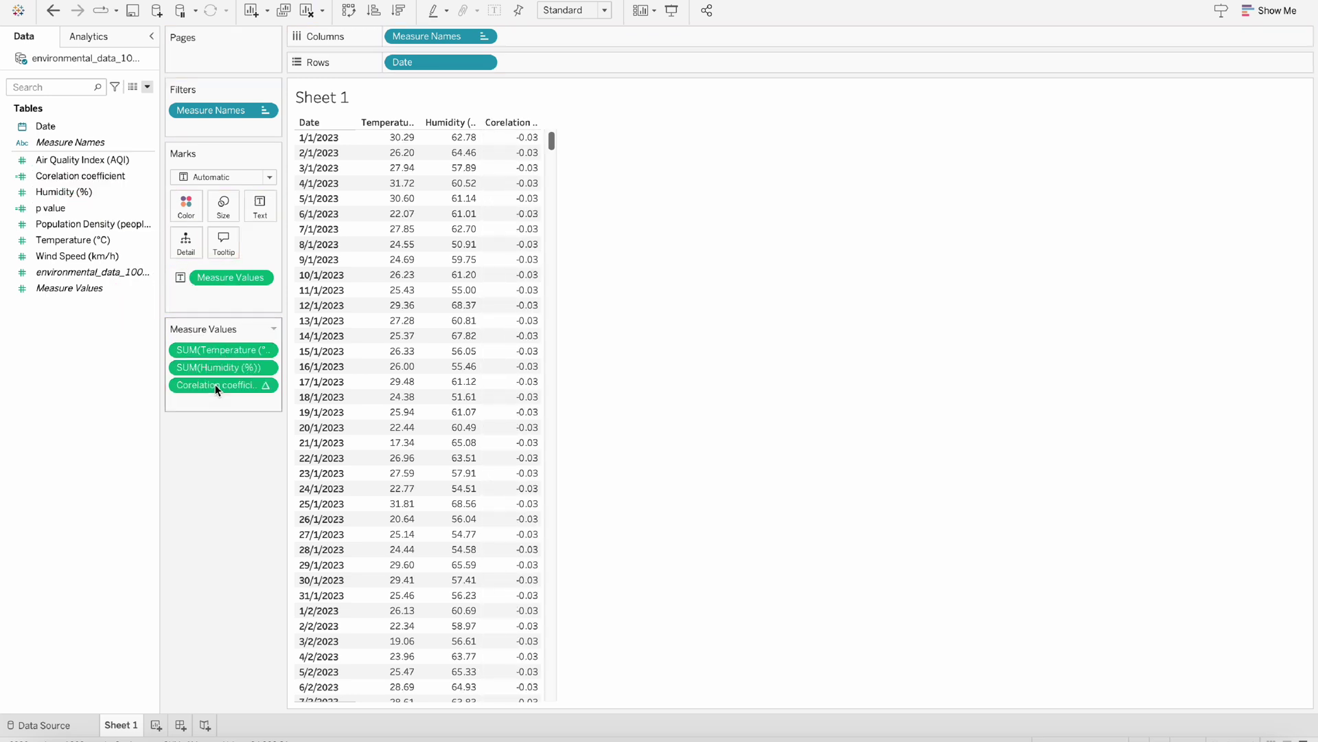
pyautogui.moveTo(50, 208); pyautogui.dragTo(213, 404)
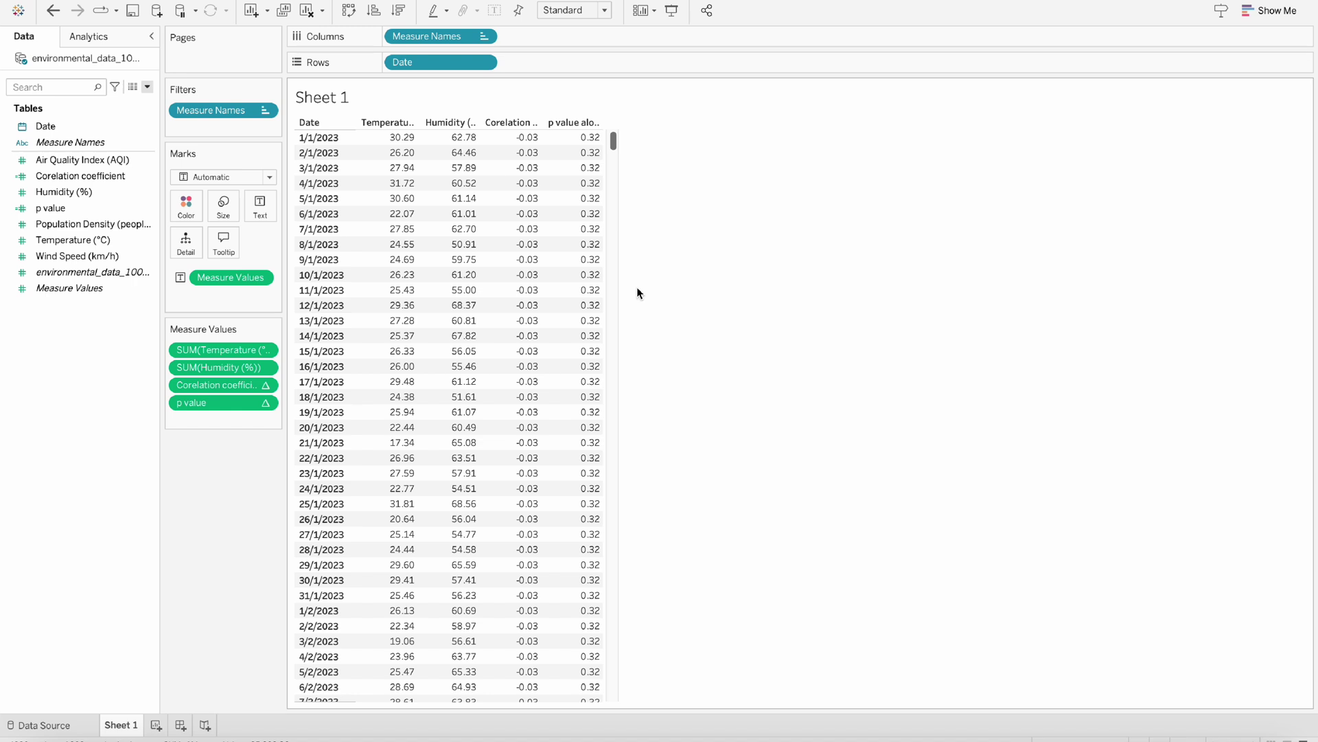
pyautogui.moveTo(532, 157)
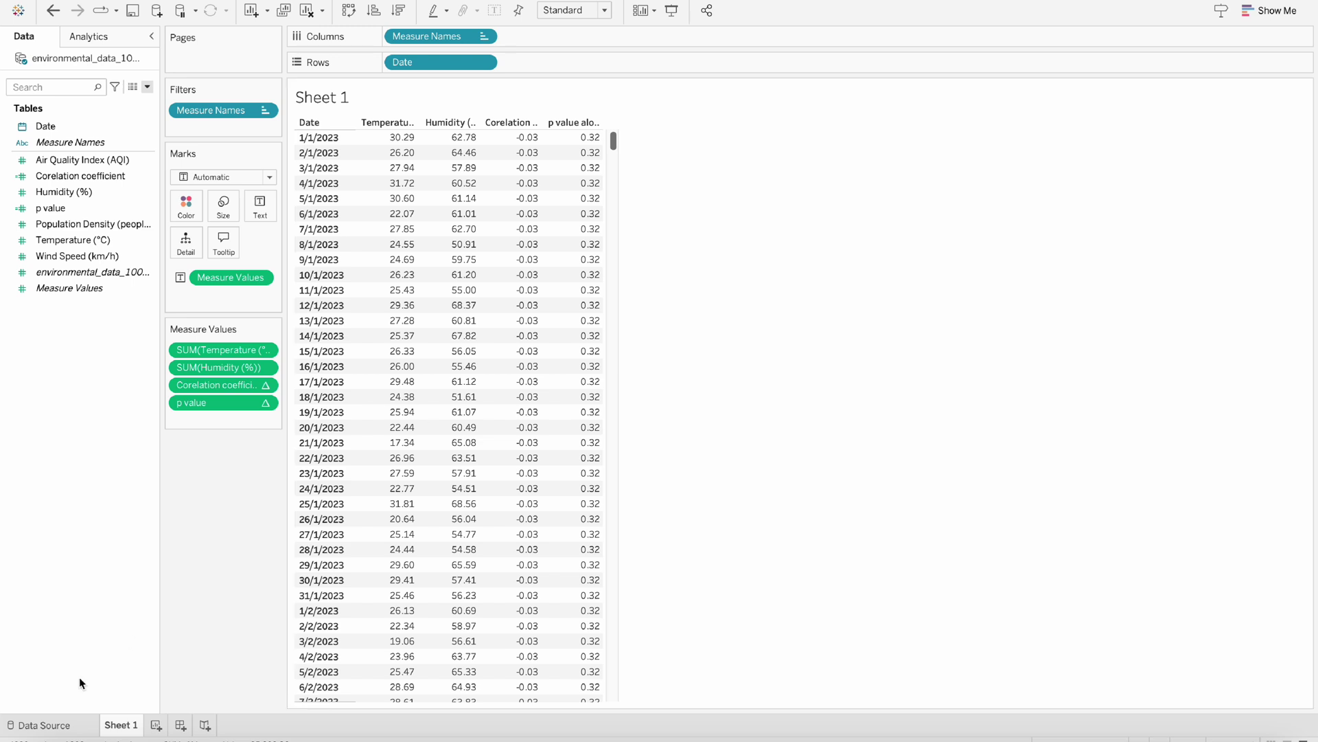
# On a new worksheet, plot Temperature against Humidity (%)
pyautogui.click(157, 725)
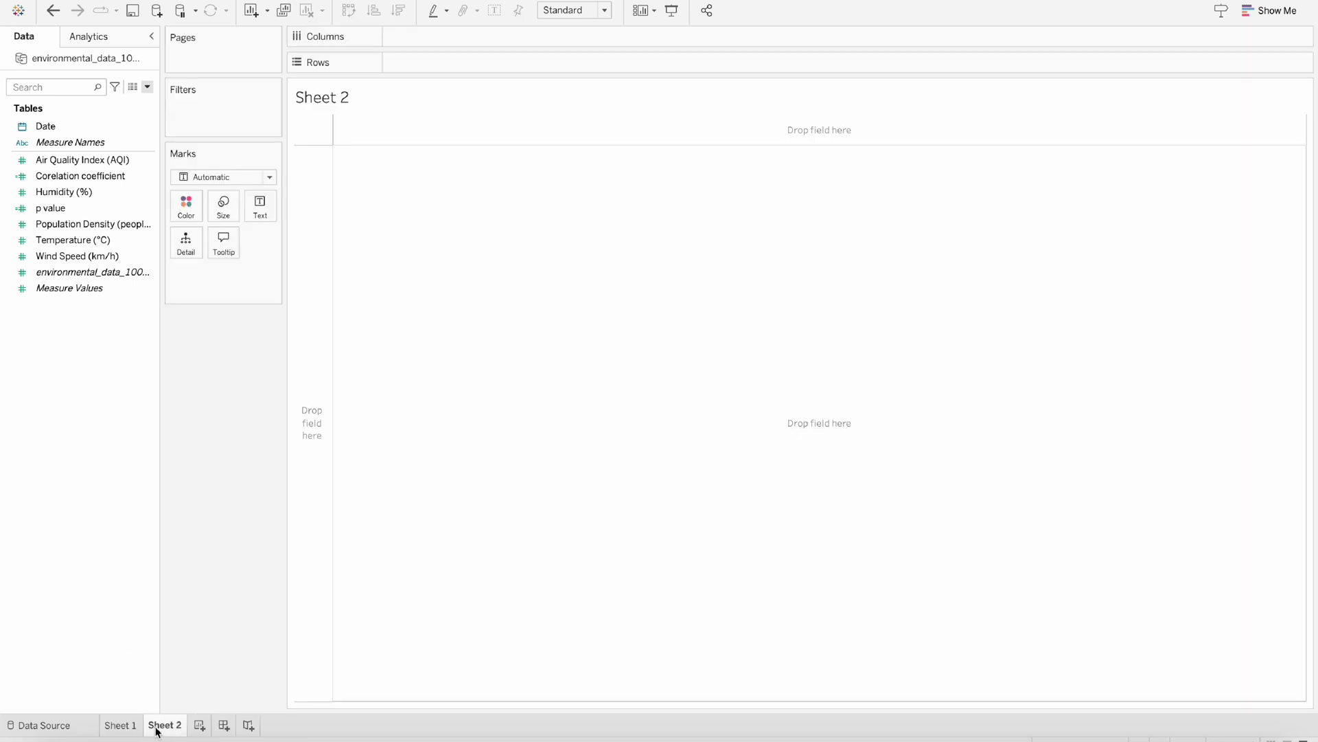
pyautogui.doubleClick(72, 239)
pyautogui.keyDown('ctrl'); pyautogui.click(81, 196); pyautogui.keyUp('ctrl')
pyautogui.doubleClick(80, 195)
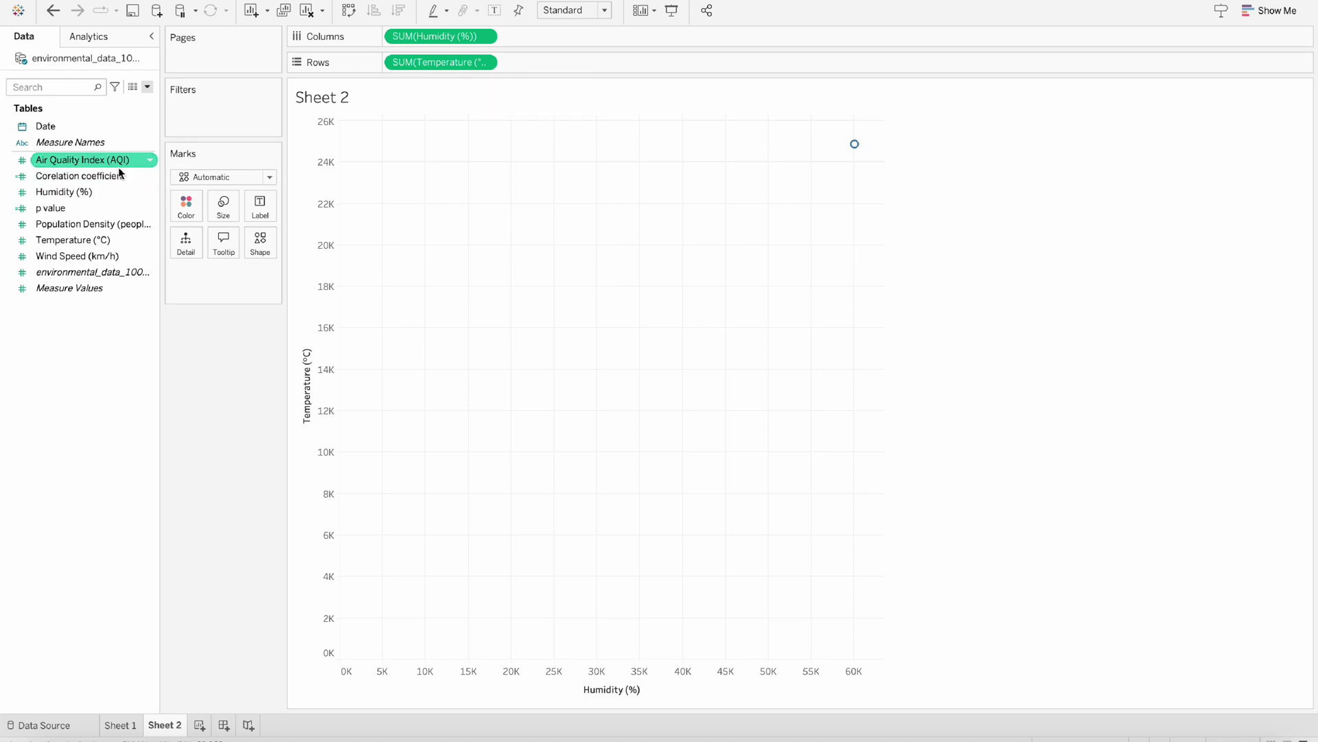
# Add Date to Marks as an exact date for one point per day
pyautogui.moveTo(88, 125); pyautogui.dragTo(186, 241)
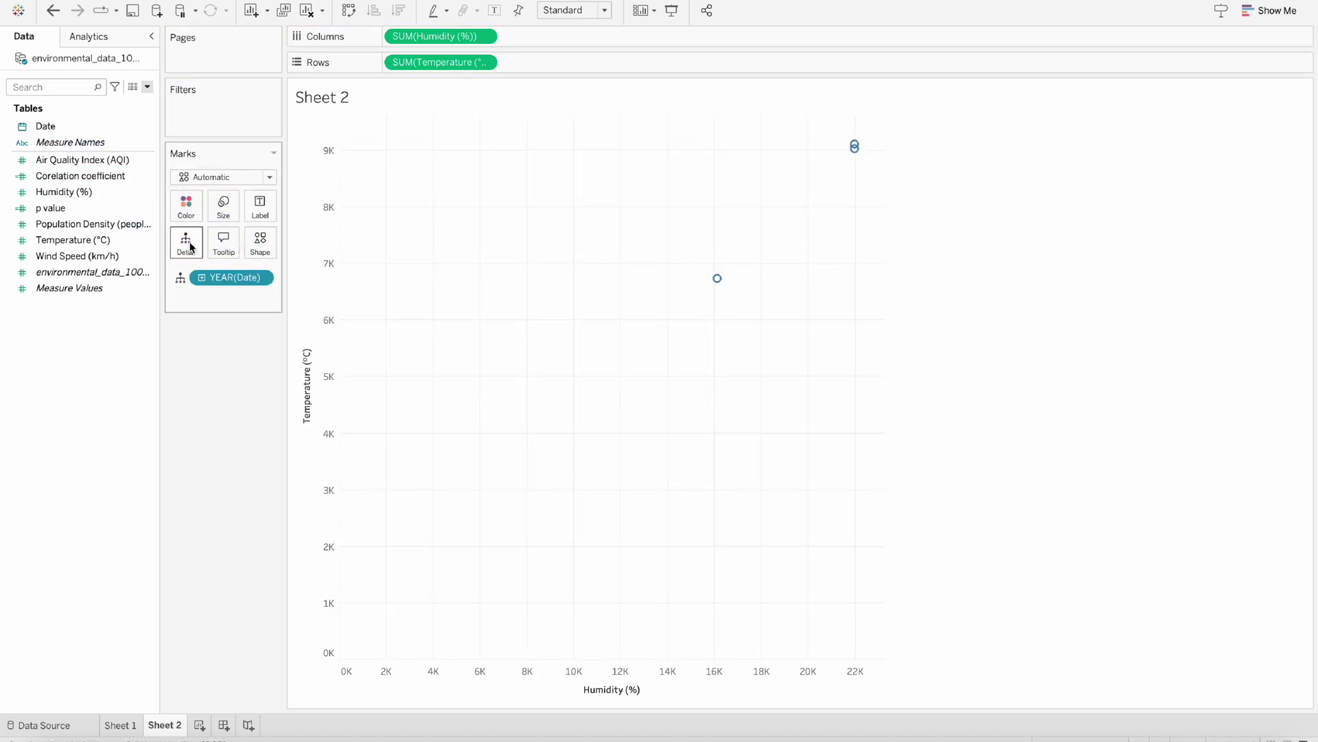
pyautogui.click(263, 277)
pyautogui.click(235, 618)
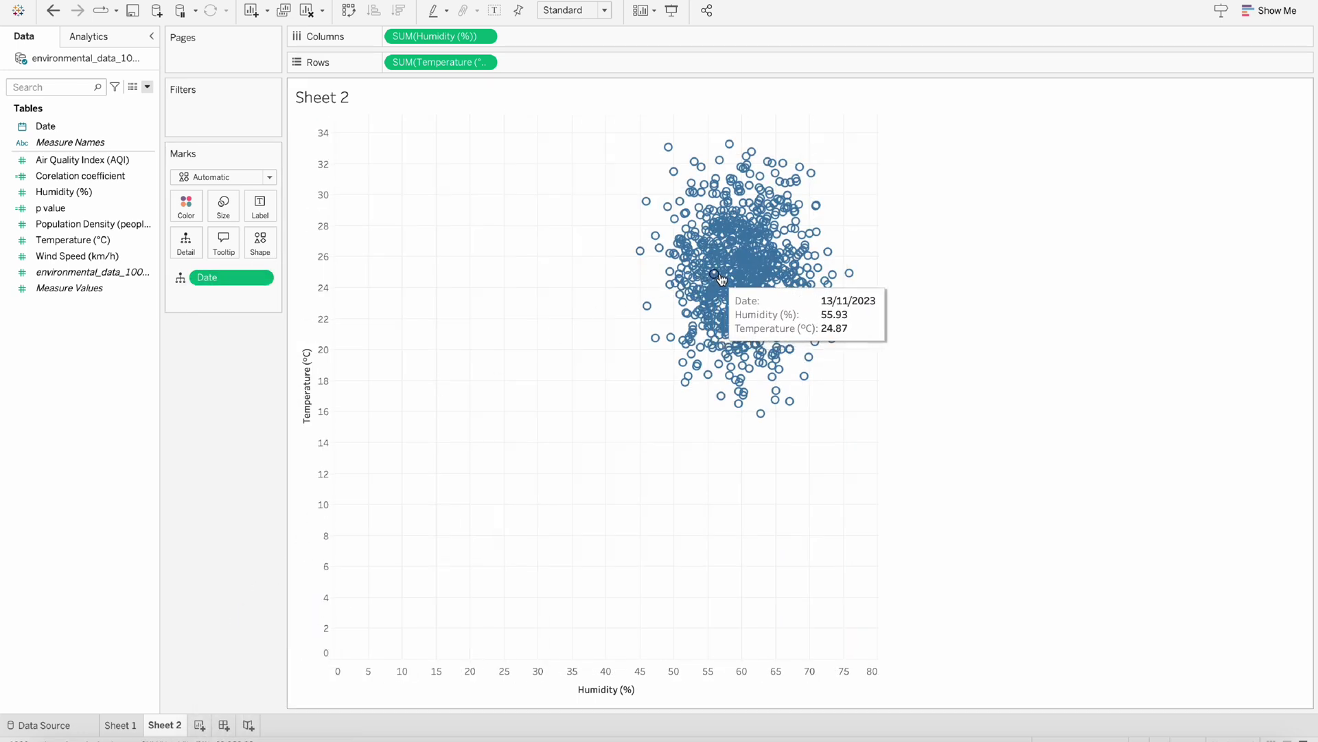
pyautogui.moveTo(706, 185)
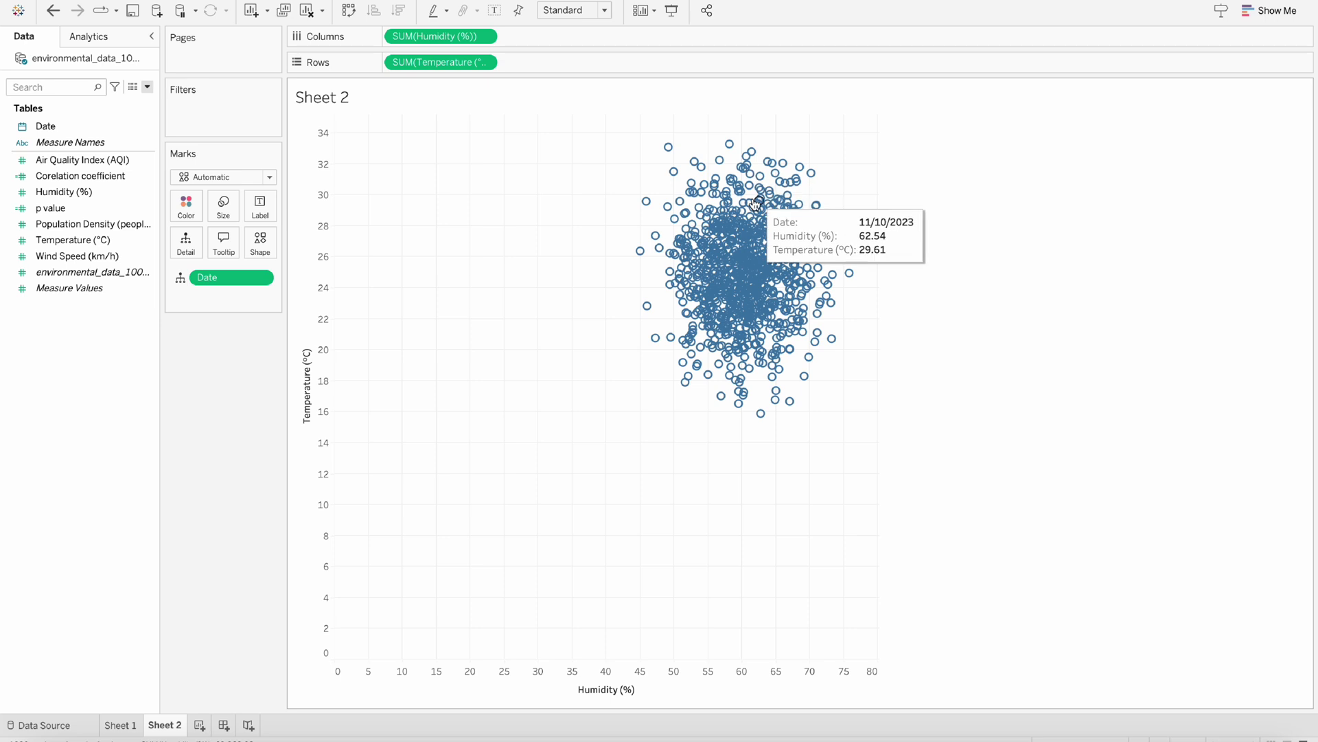
pyautogui.moveTo(750, 202)
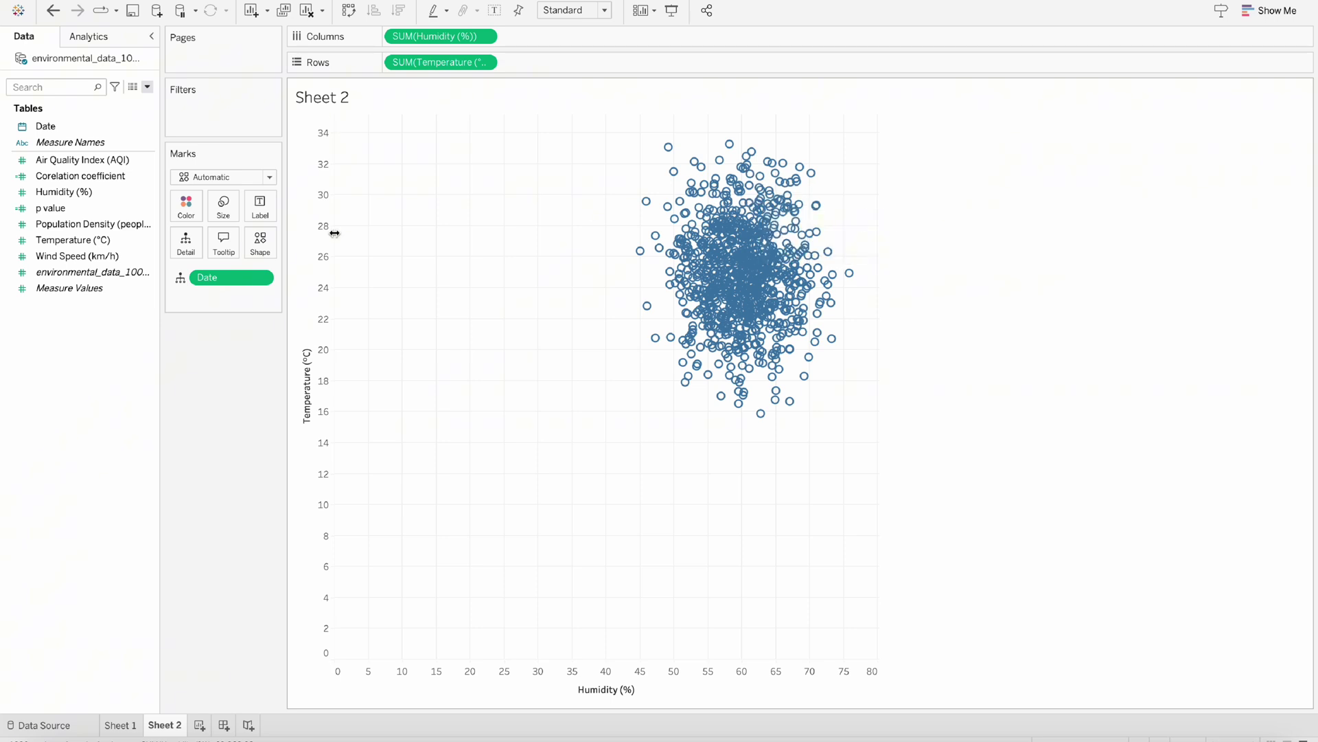
# Add Corelation coefficient to the tooltip, computed along Date
pyautogui.moveTo(89, 176); pyautogui.dragTo(223, 240)
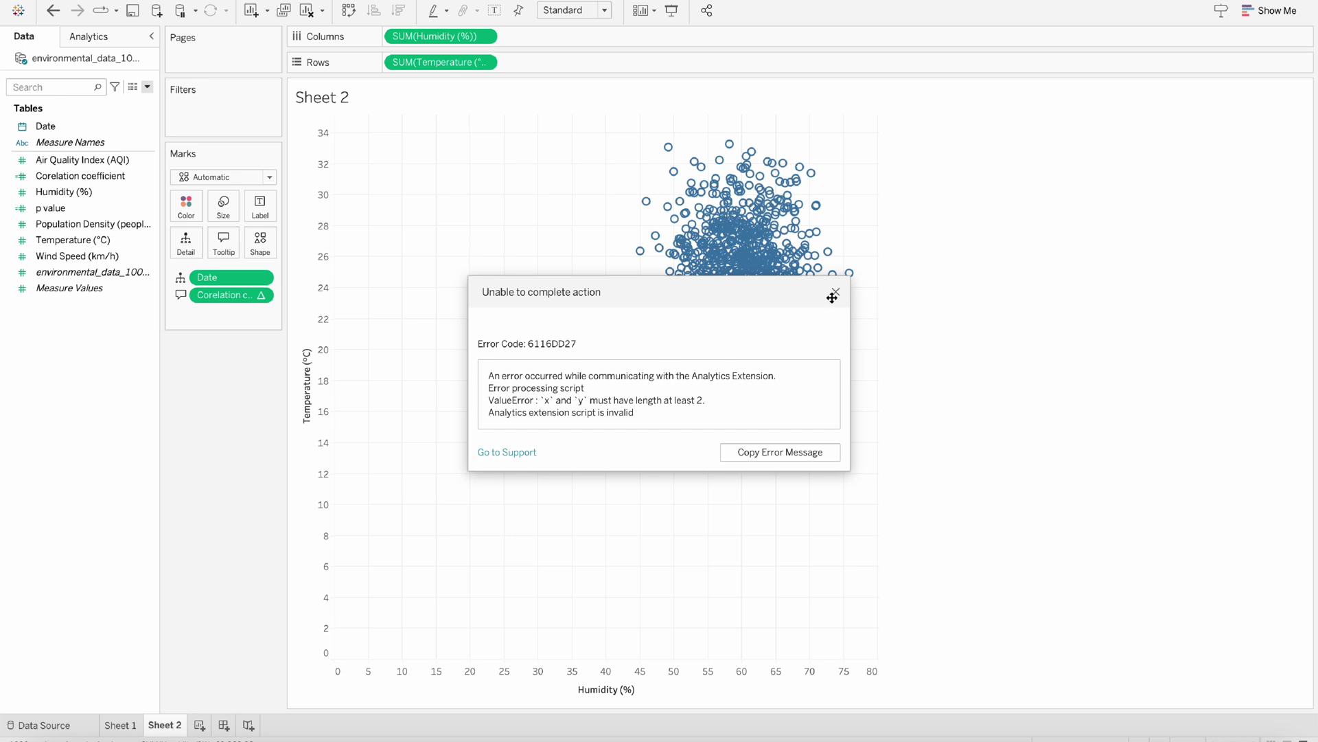
pyautogui.click(836, 292)
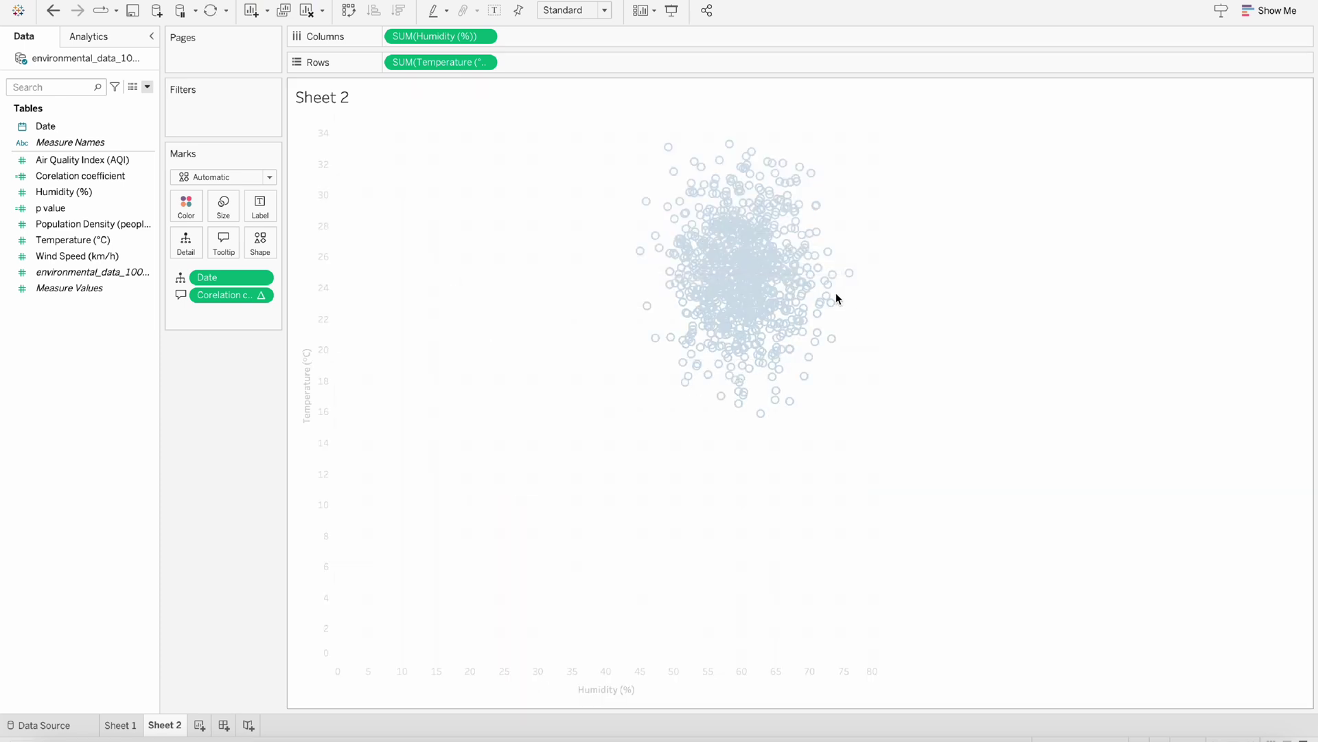
pyautogui.click(261, 294)
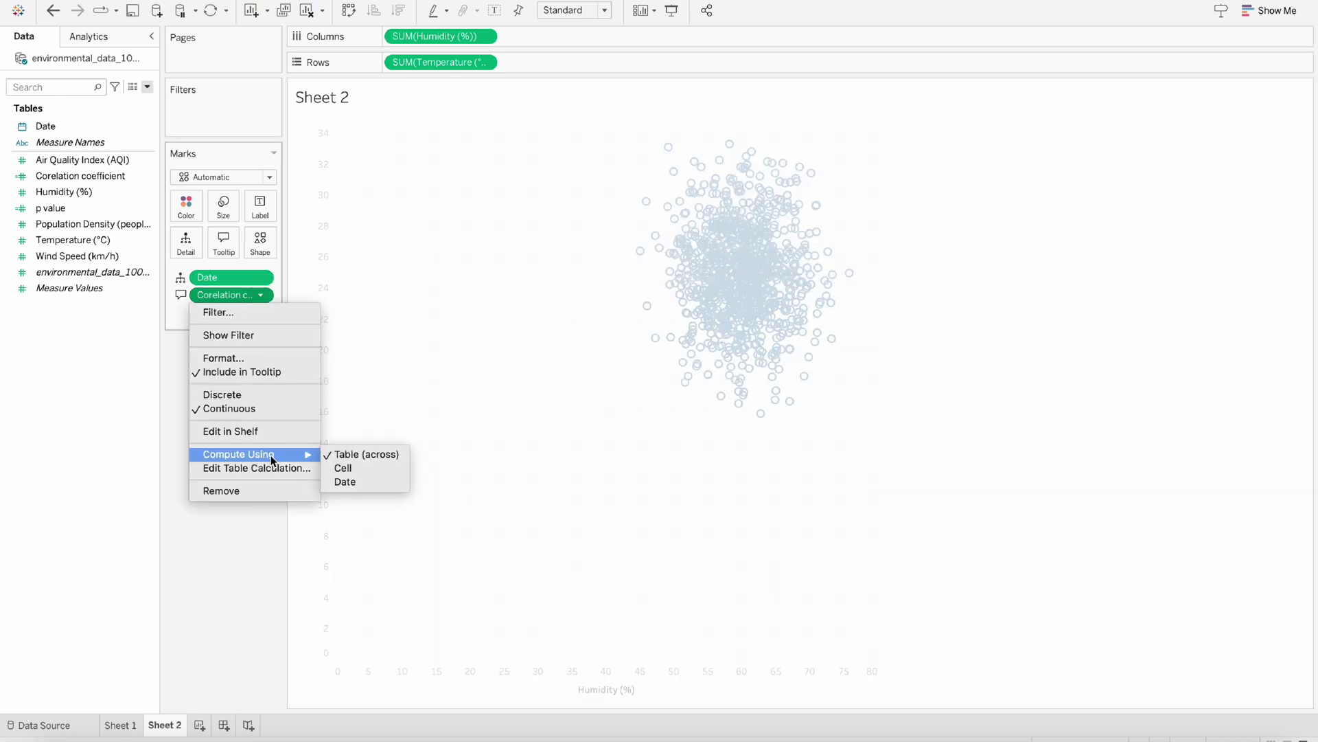
pyautogui.click(346, 482)
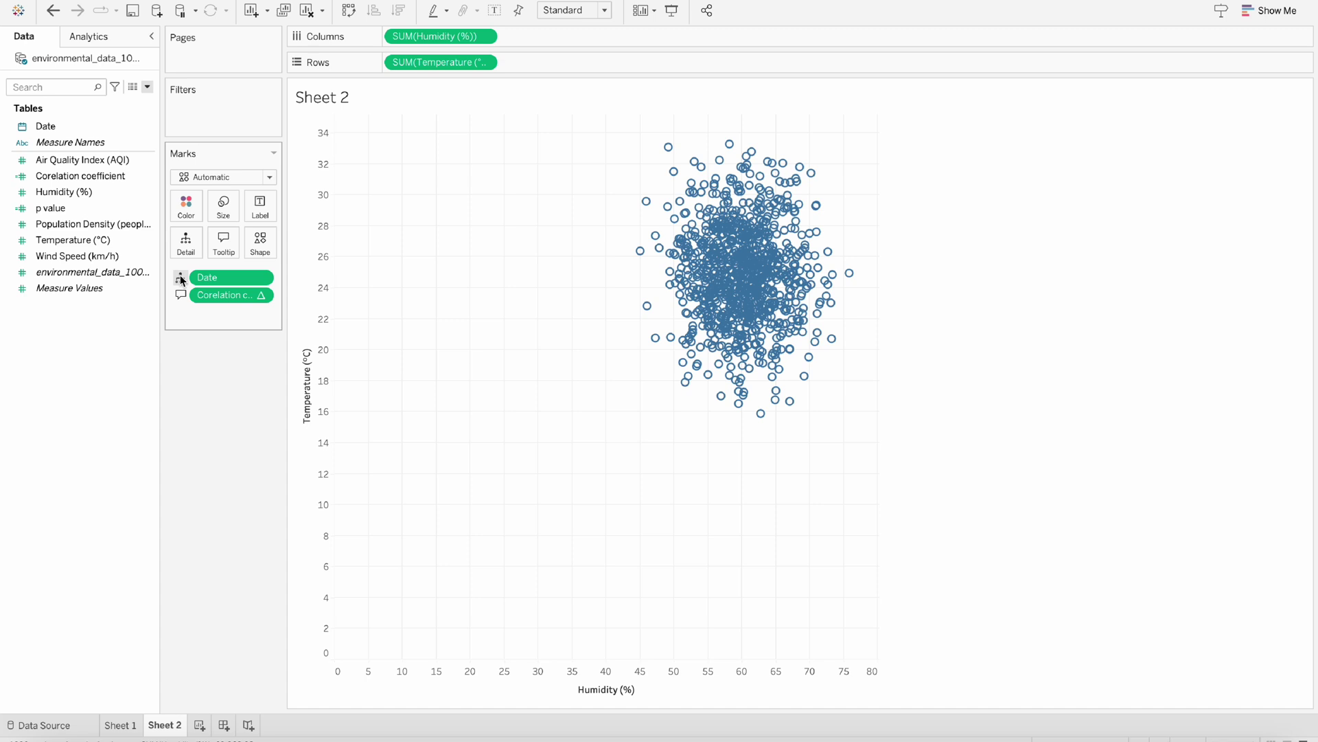
# Add p value to the tooltip, computed along Date
pyautogui.click(103, 209)
pyautogui.moveTo(103, 208); pyautogui.dragTo(223, 242)
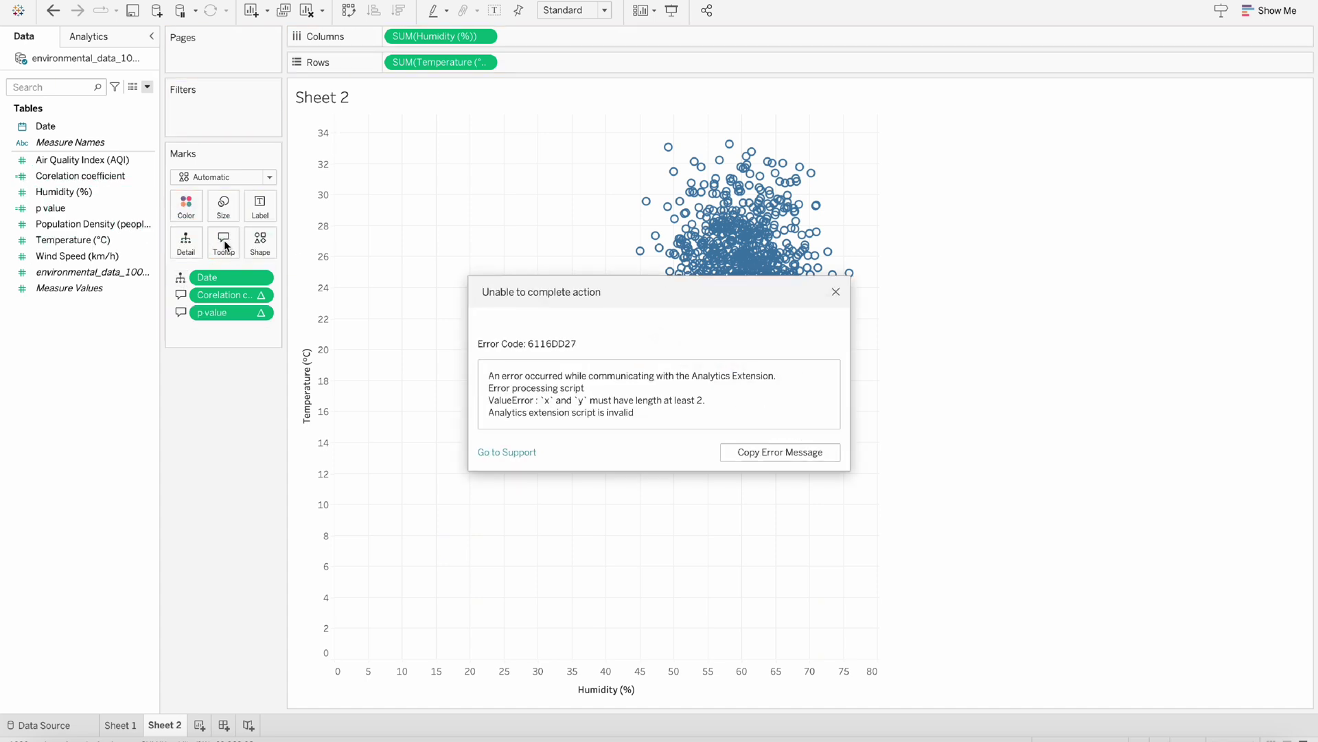
pyautogui.click(836, 291)
pyautogui.click(266, 313)
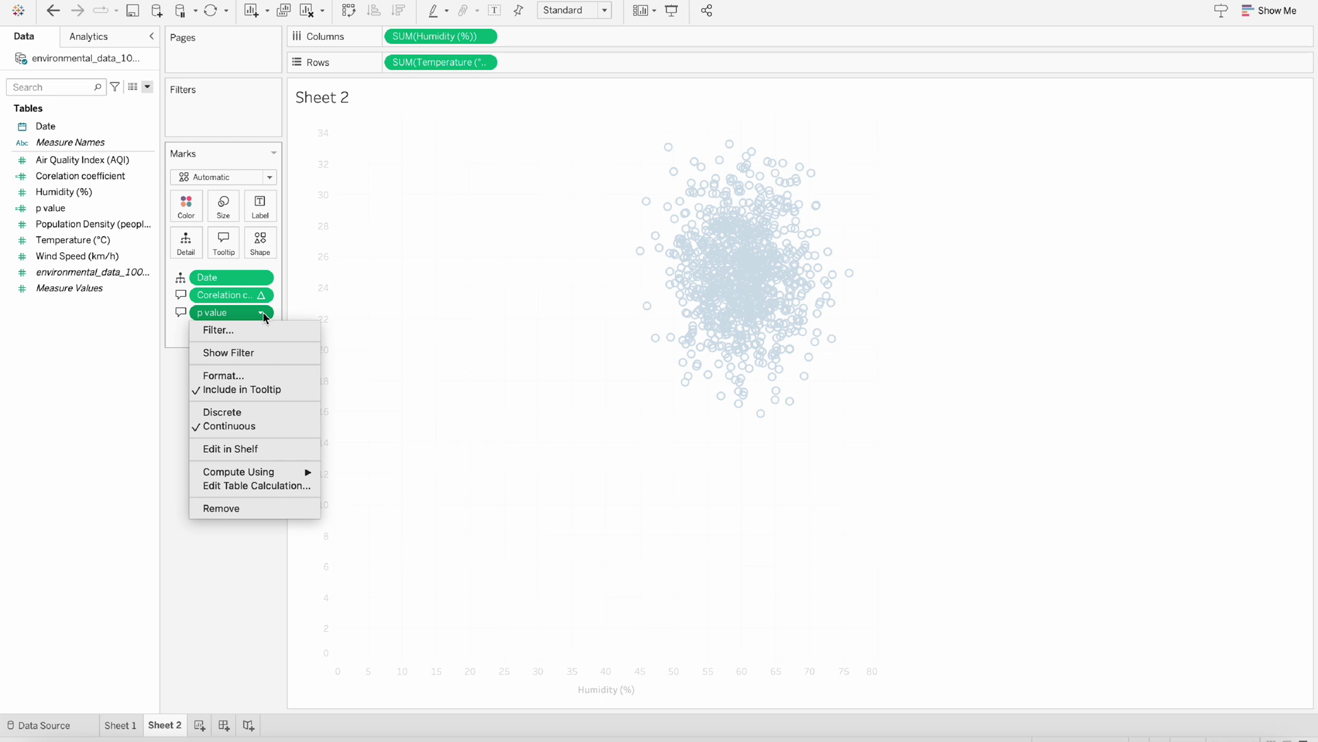
pyautogui.moveTo(277, 470)
pyautogui.click(348, 500)
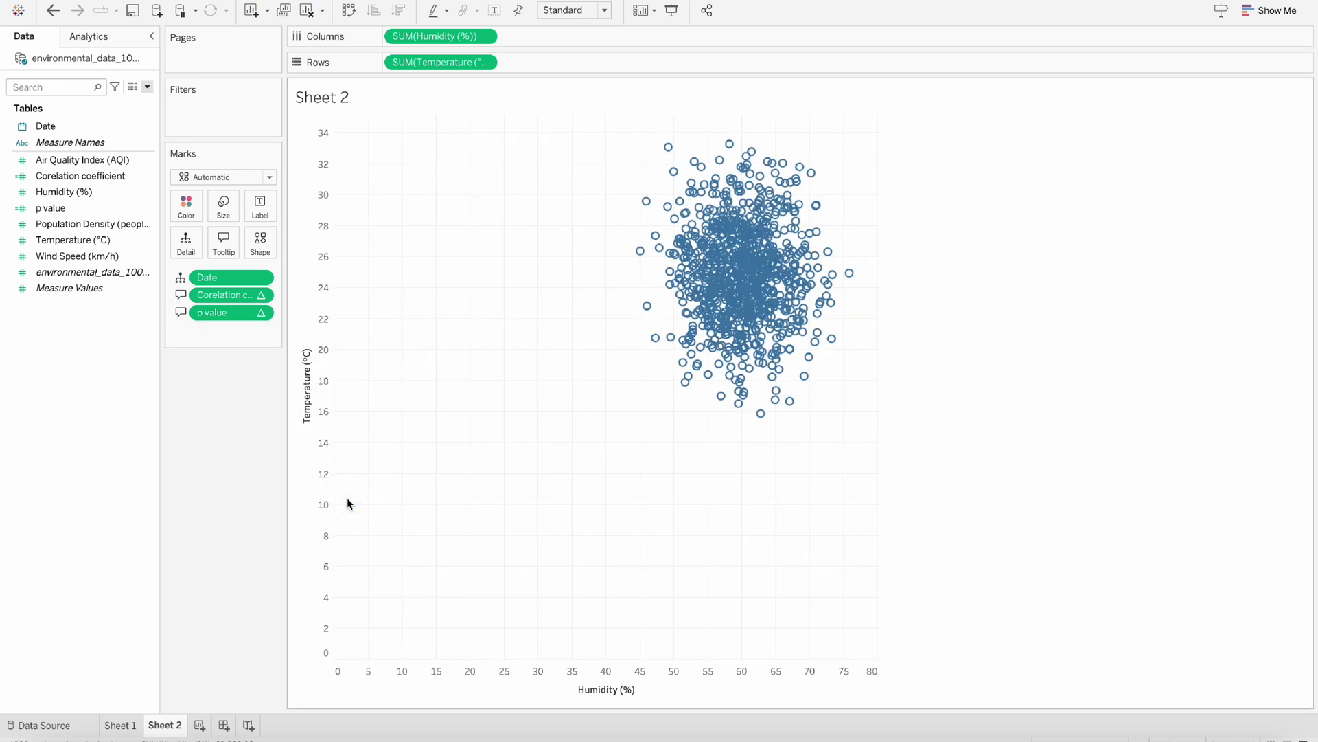
pyautogui.moveTo(738, 305)
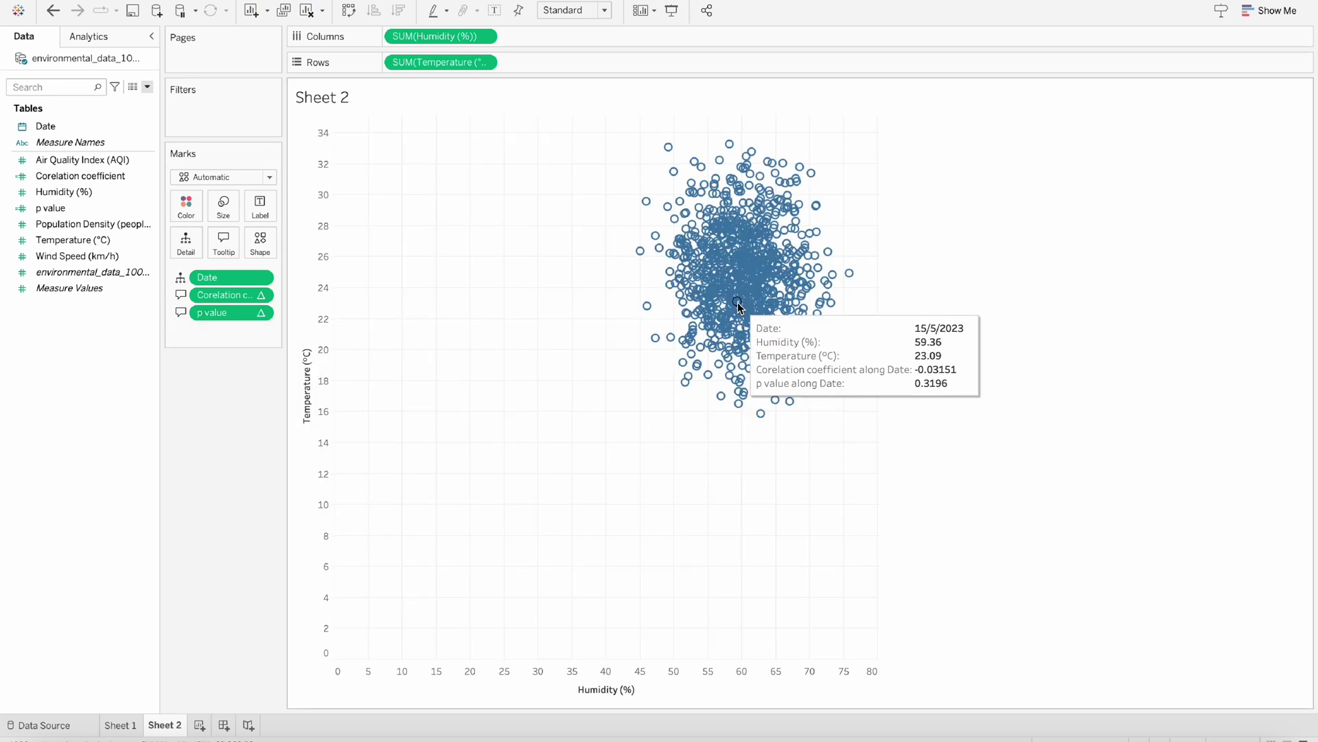